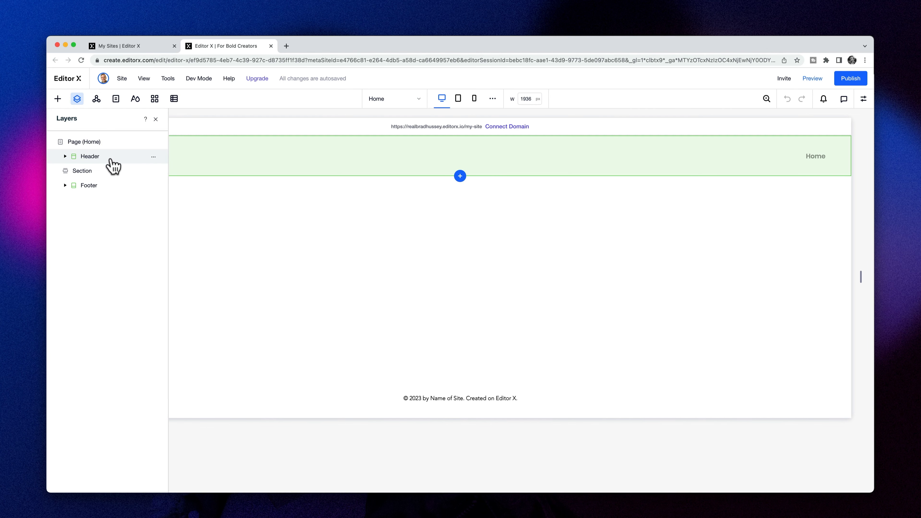
- Delete the header and the footer from the Home page
right_click(117, 156)
left_click(176, 269)
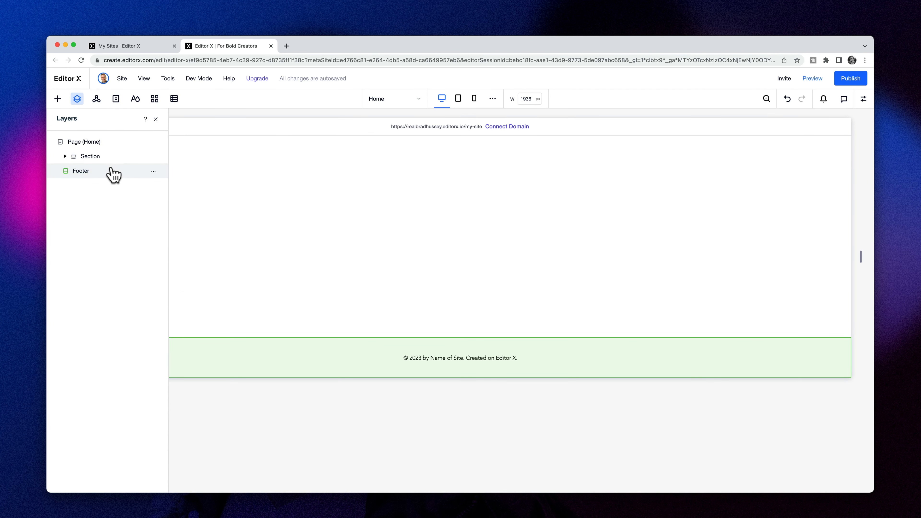
right_click(99, 169)
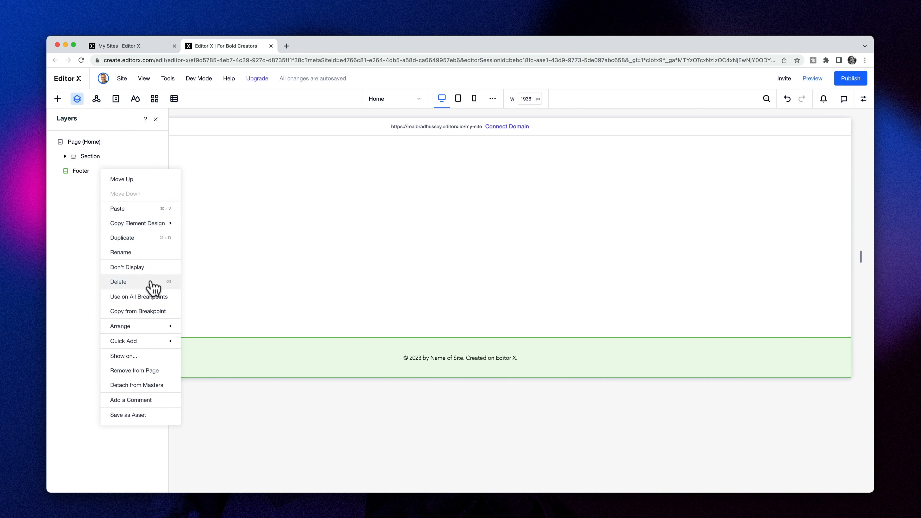
left_click(142, 282)
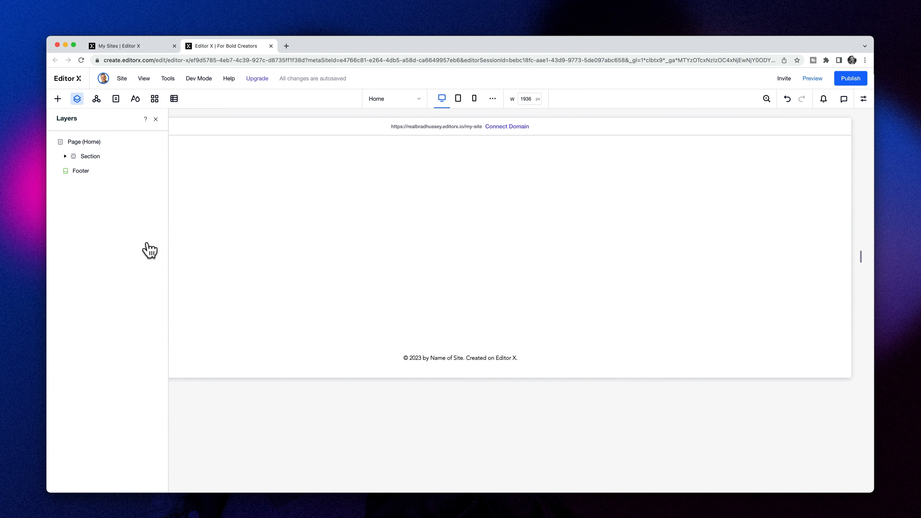
- Try out theme and custom colours for the blank section's background
left_click(103, 160)
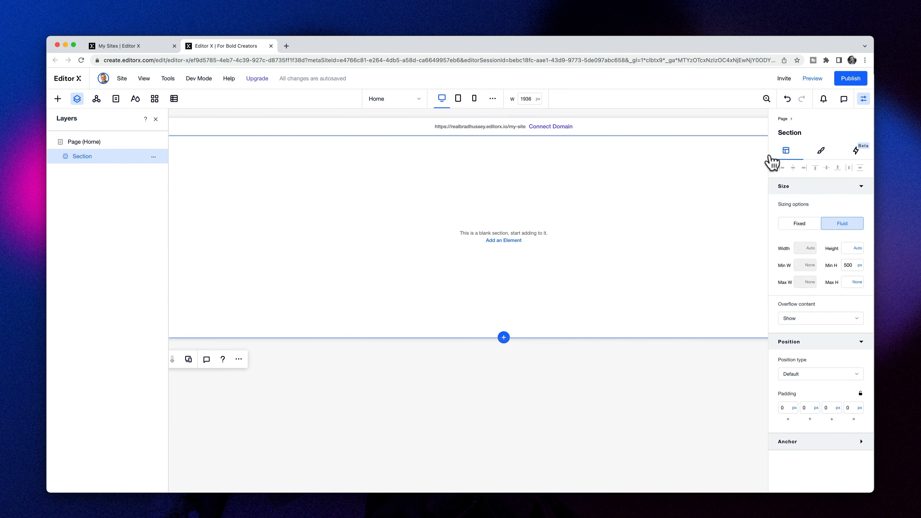
left_click(822, 150)
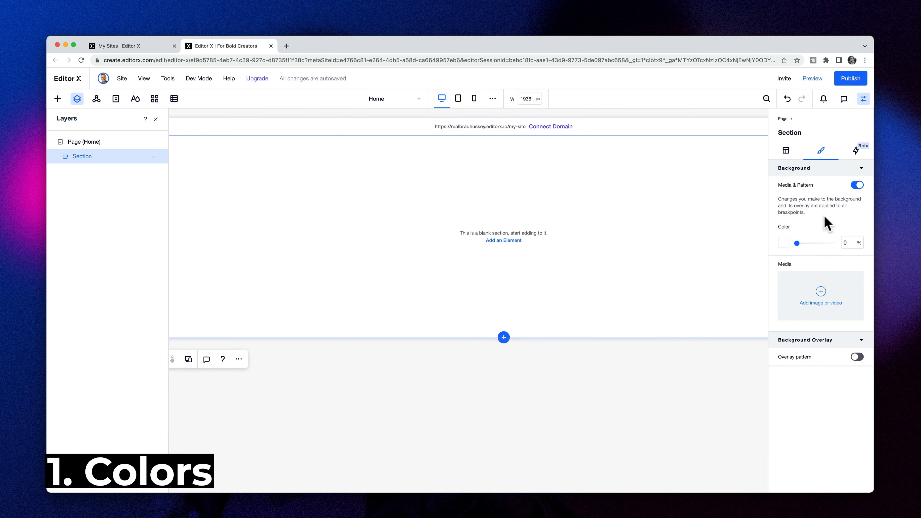
left_click(783, 242)
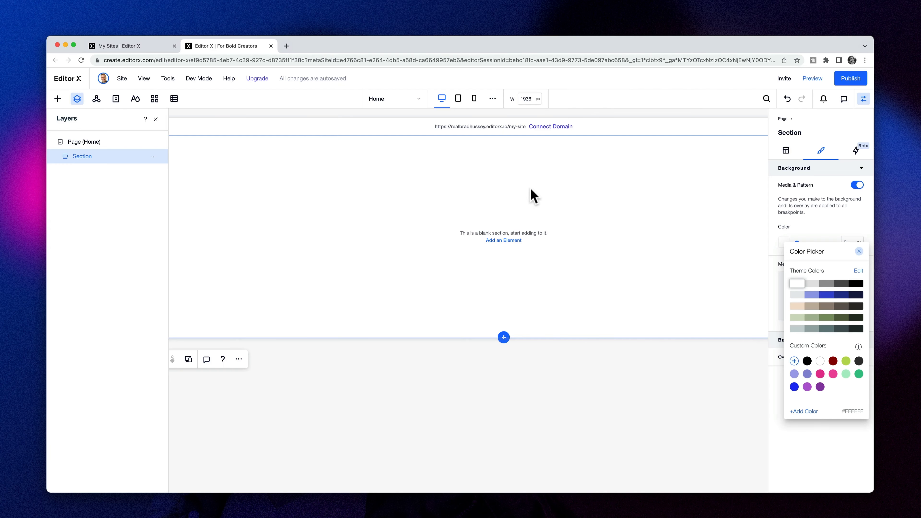
left_click(841, 283)
left_click(820, 361)
- Set the site's action colour to #00FFF8, copied from the Cyan style in the Figma card design
left_click(135, 99)
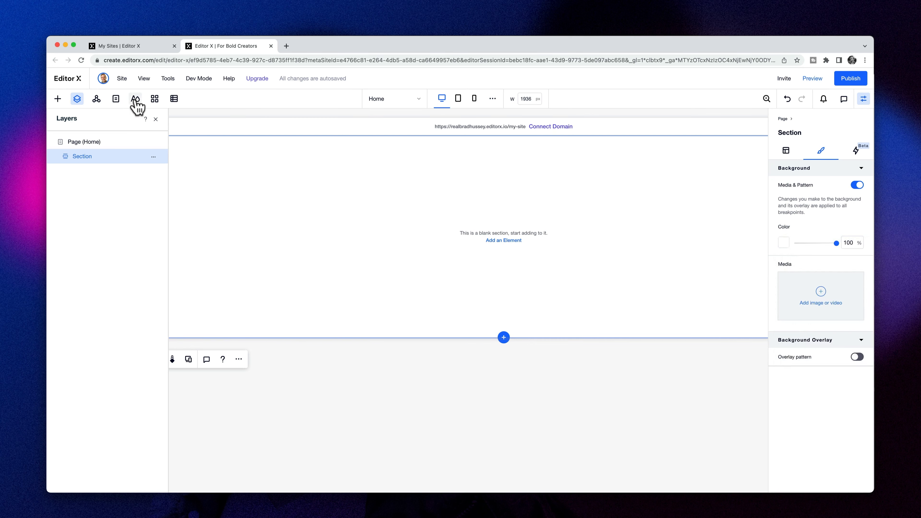
left_click(69, 137)
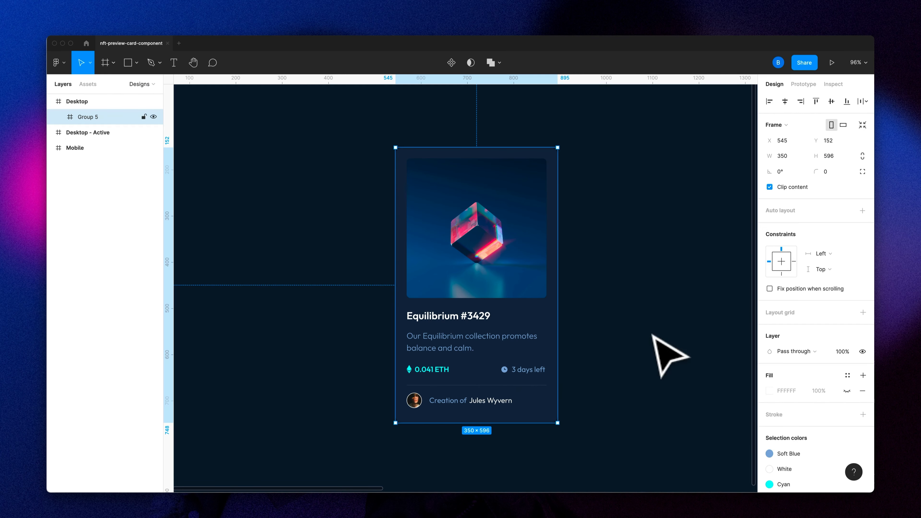
left_click(581, 390)
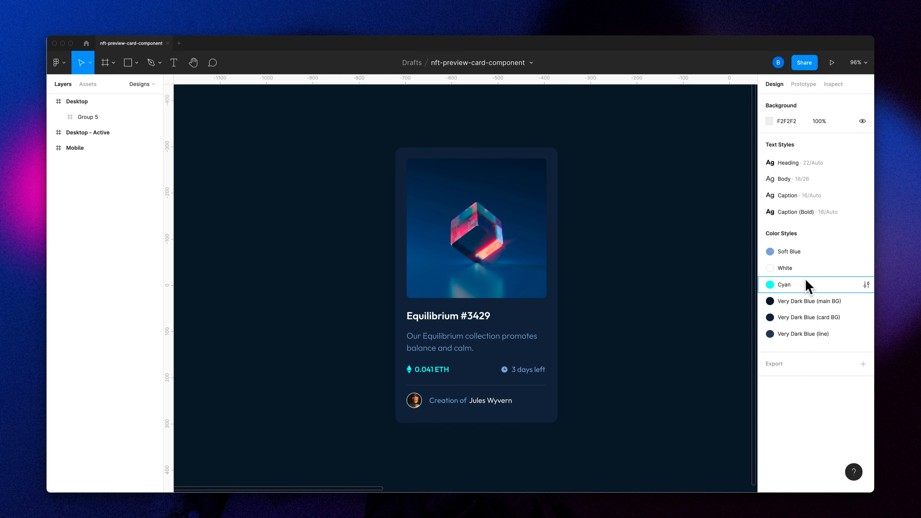
left_click(867, 285)
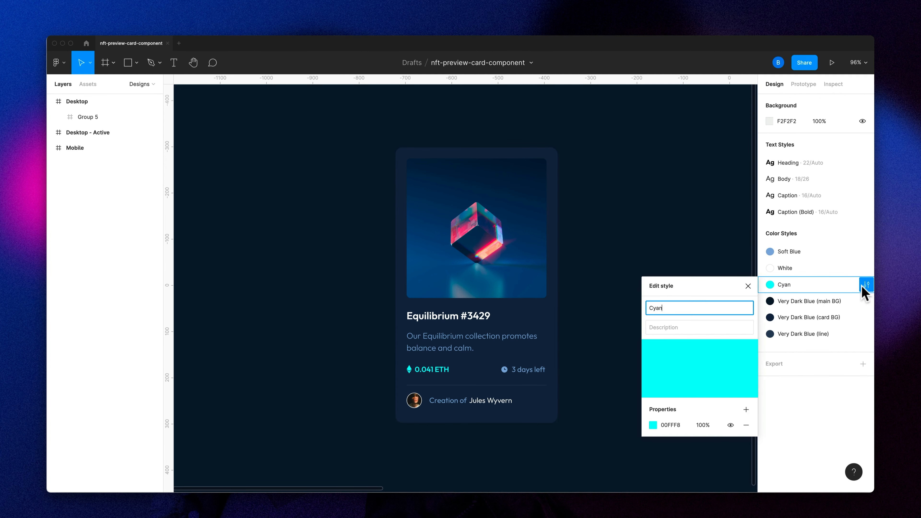
left_click(672, 428)
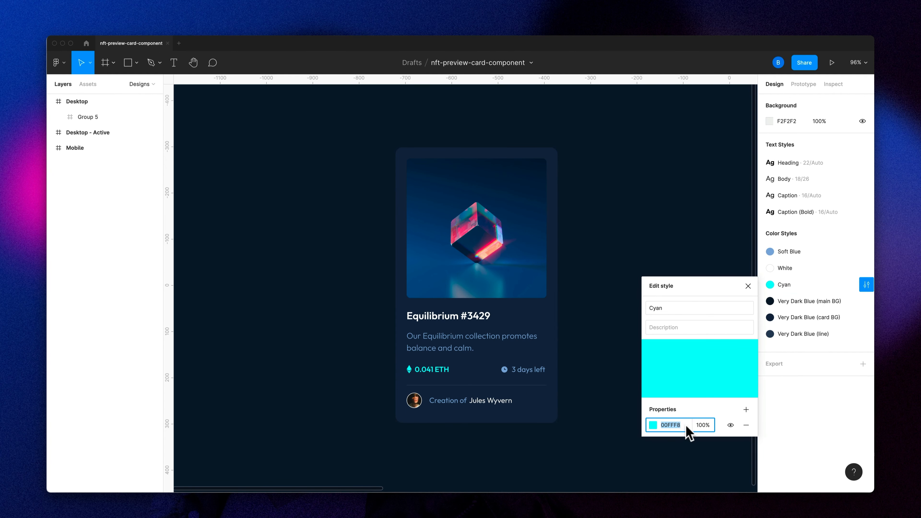
left_click(163, 218)
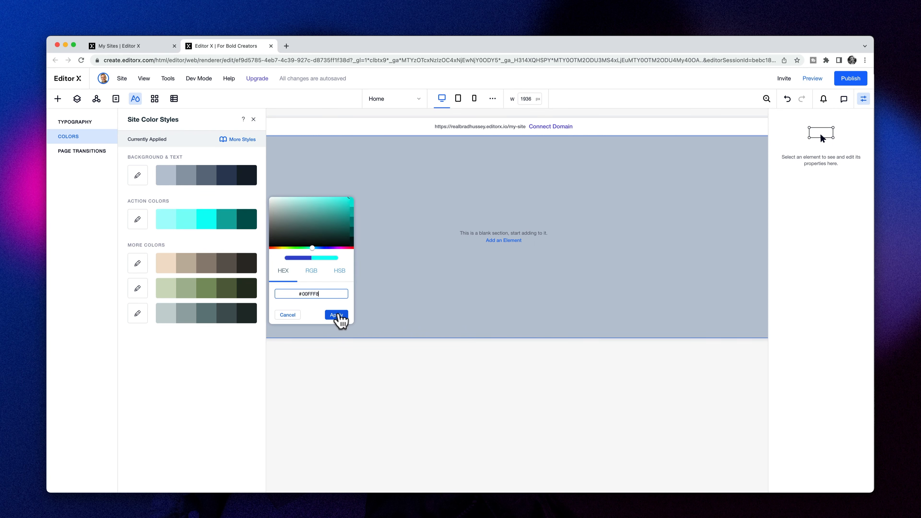
left_click(336, 315)
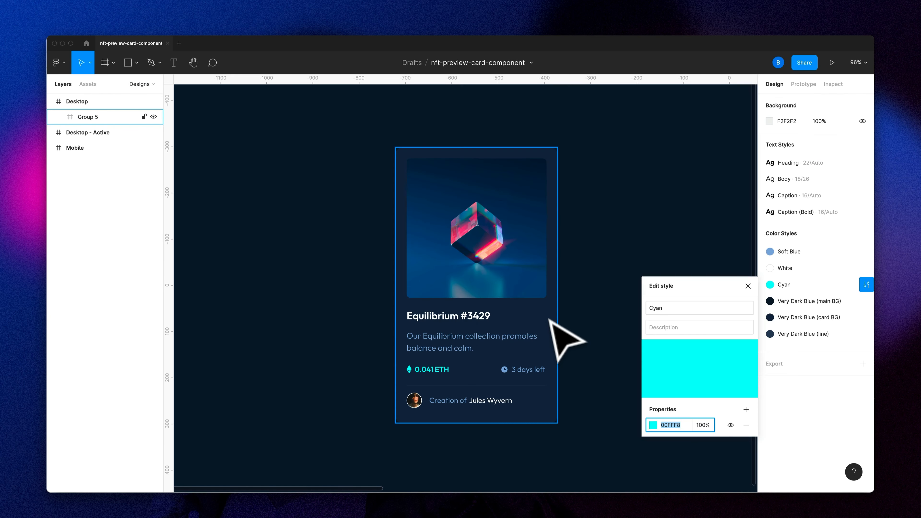
- Set the first palette under More Colors to #8BACD9, taken from the Soft Blue selection colour in Figma
left_click(550, 322)
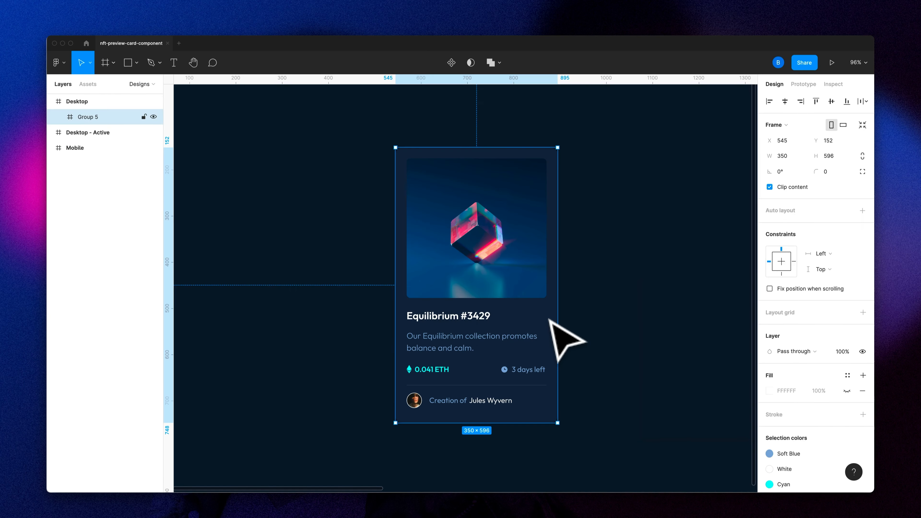
scroll(852, 381, "down", 5)
left_click(780, 382)
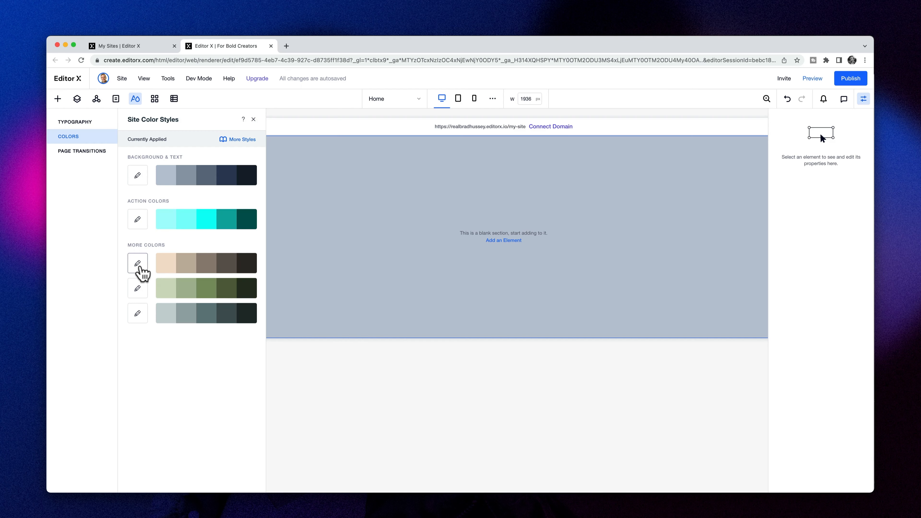
left_click(138, 263)
left_click(312, 338)
type("#8BACD9")
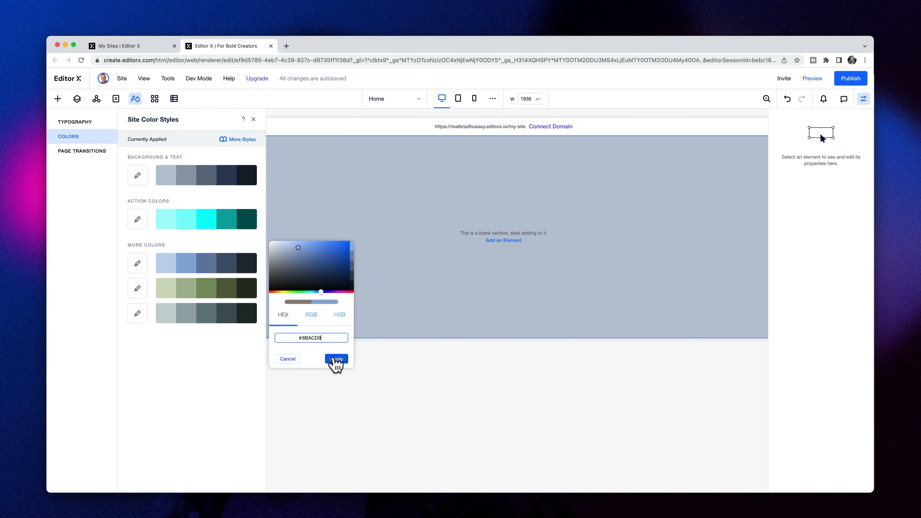
left_click(336, 360)
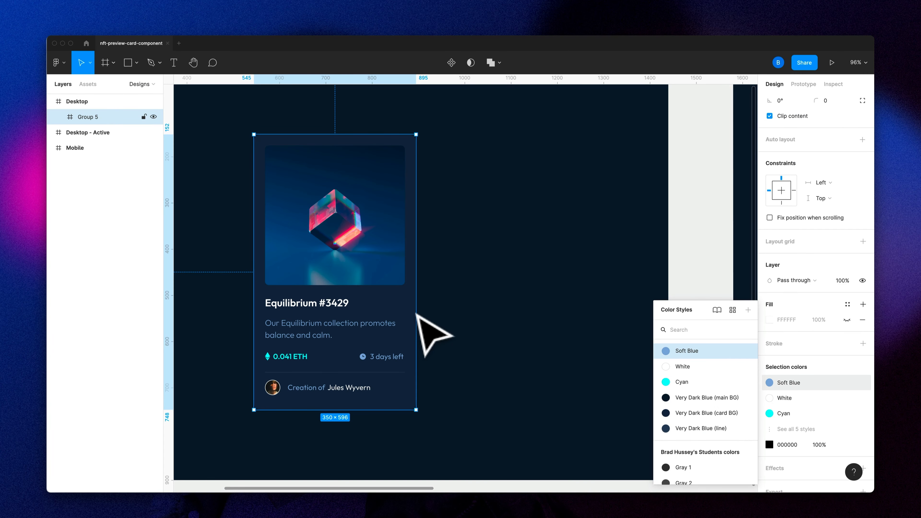
- Inspect the card's background rectangle in Figma and copy the hex code of the Very Dark Blue (main BG) style
double_click(412, 316)
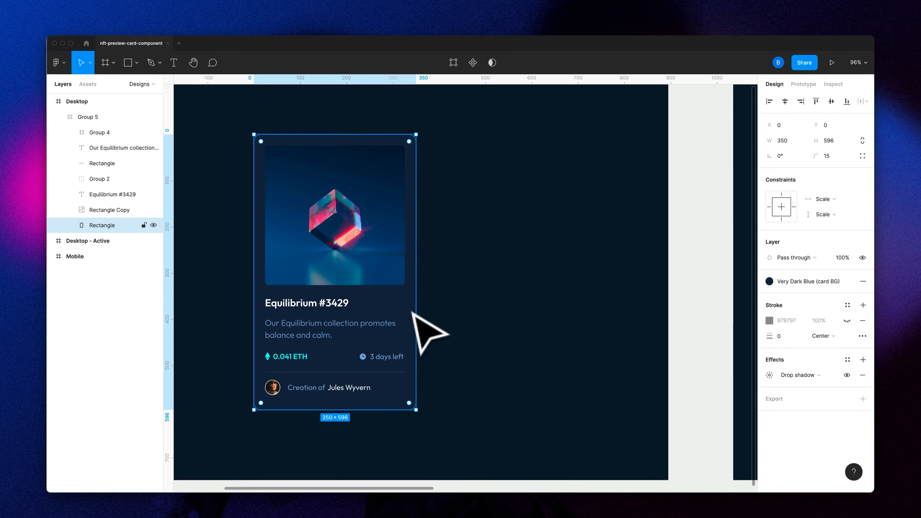
double_click(406, 313)
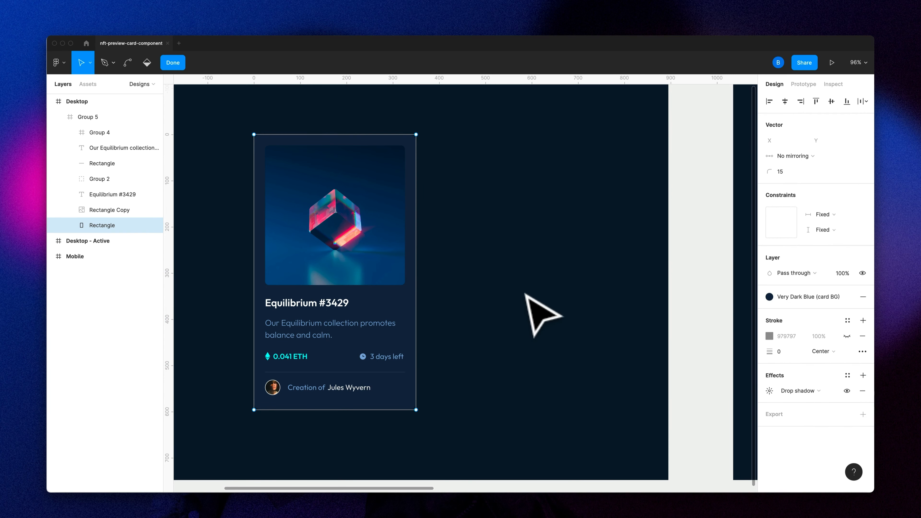
left_click(525, 138)
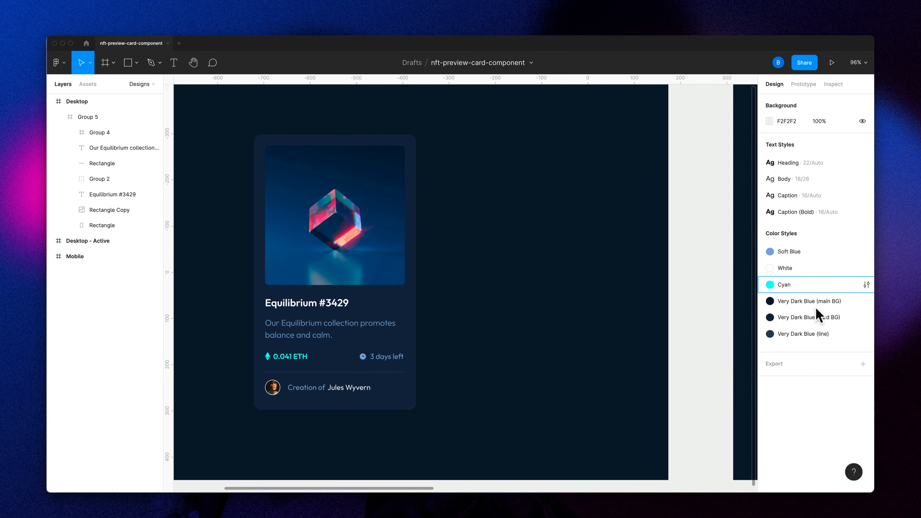
left_click(866, 301)
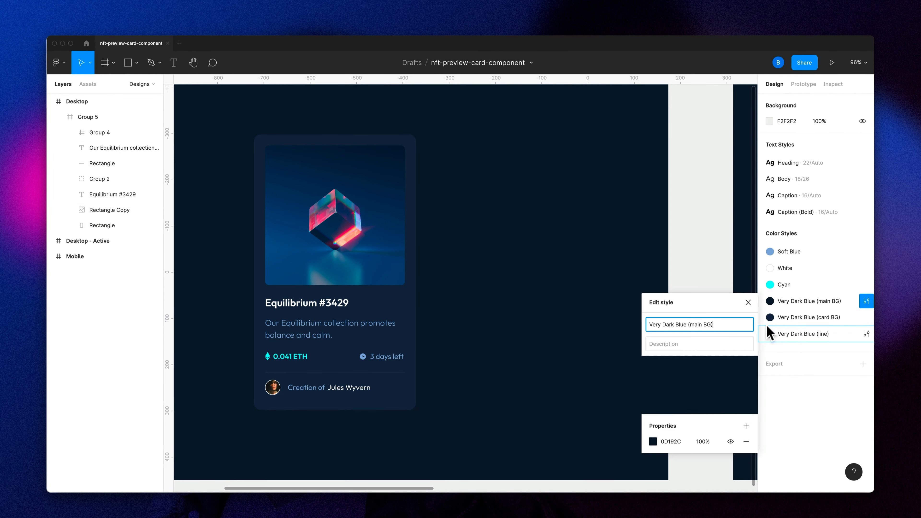
left_click(684, 443)
key("super+c")
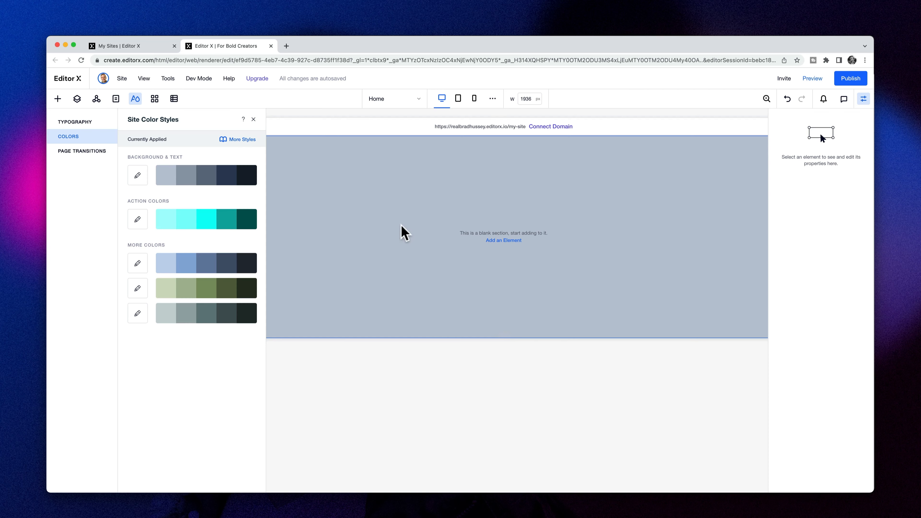
- Switch to Editor X and set the darkest Background & Text shade to the copied hex code 0D192C
left_click(248, 176)
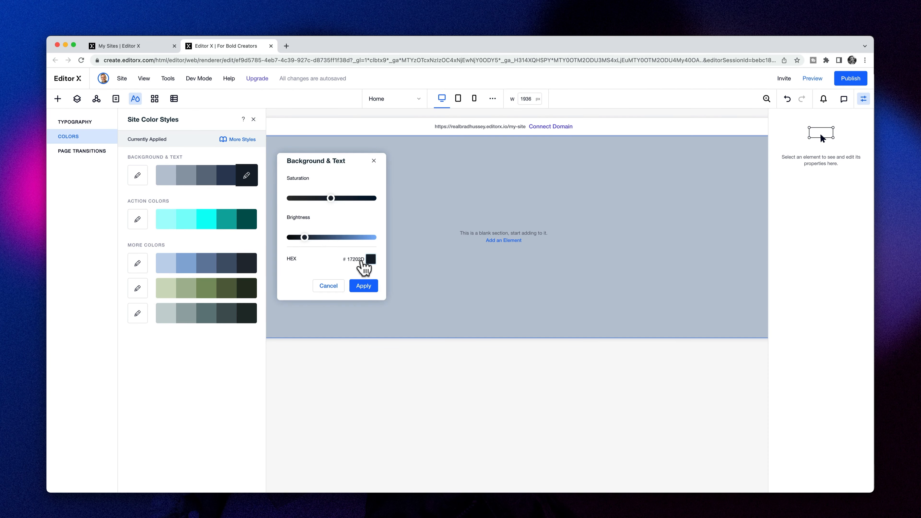
left_click(371, 259)
left_click(440, 272)
key("super+v")
left_click(447, 294)
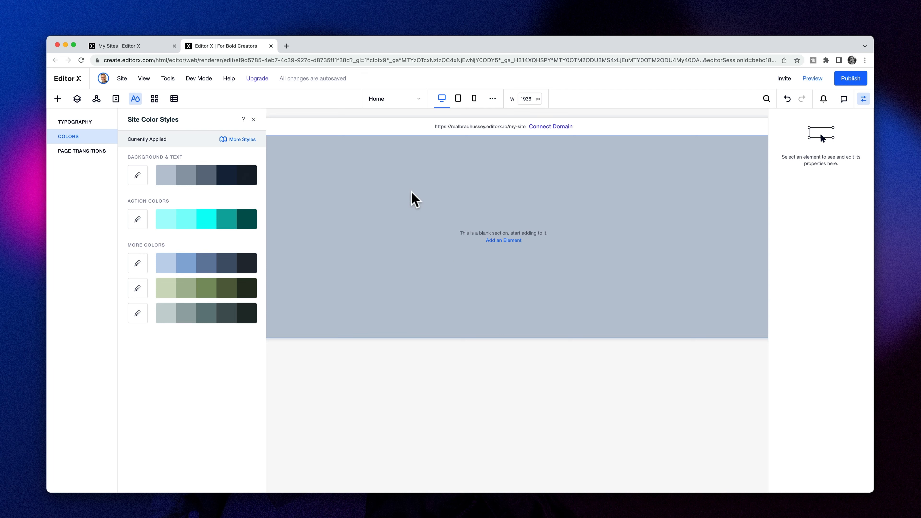
- Fill the blank section's background with the darkest Background & Text theme colour at 100% opacity
left_click(672, 198)
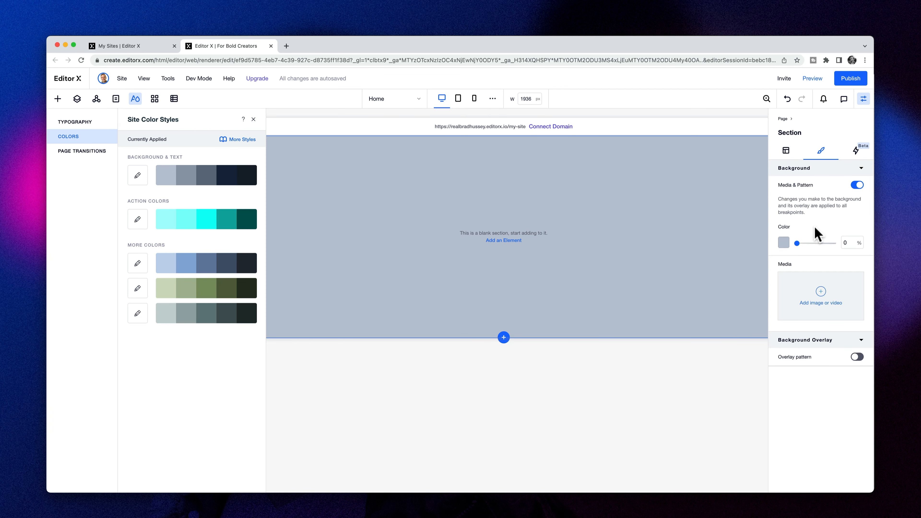
left_click(785, 242)
left_click(821, 328)
left_click(850, 283)
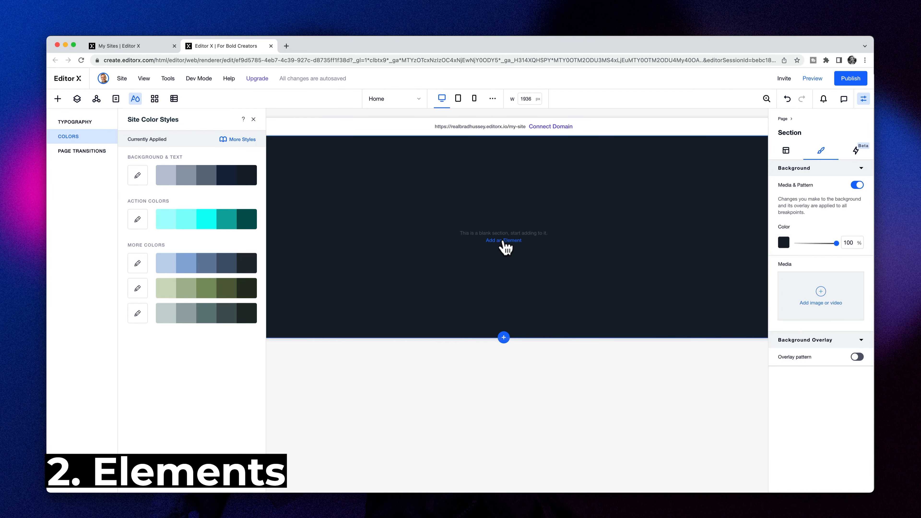
- Add a container to the section and set its width to 350 px, matching the Figma card
left_click(503, 241)
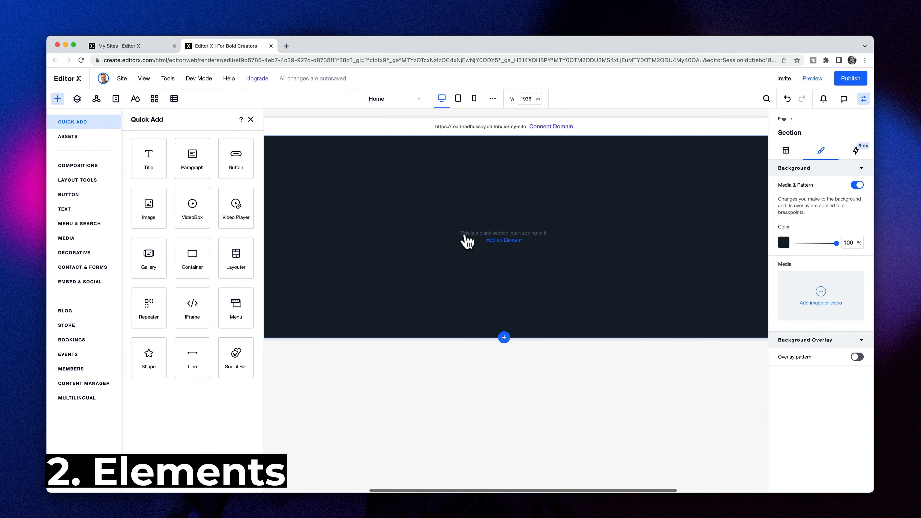
left_click(192, 262)
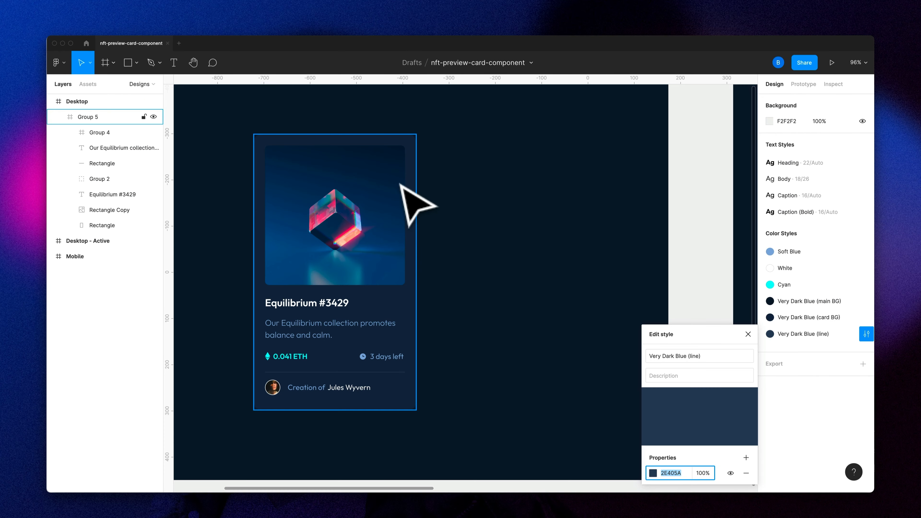
left_click(400, 184)
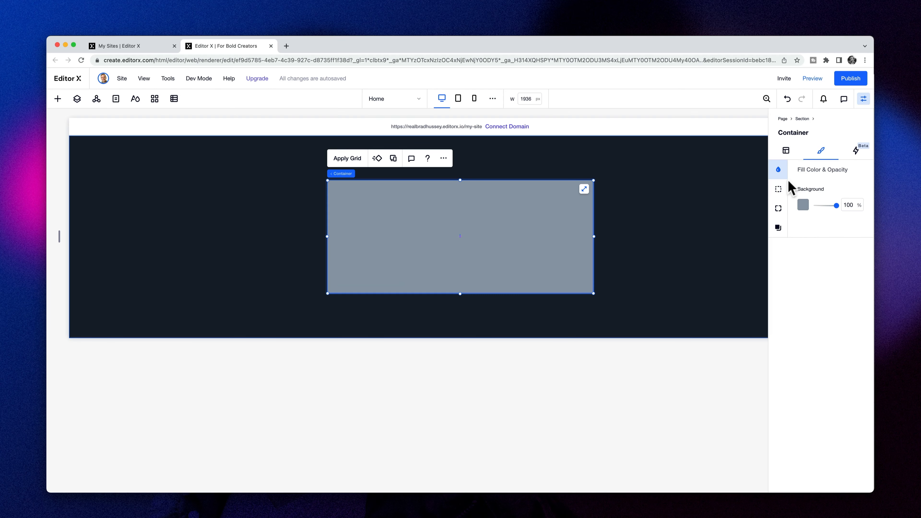
left_click(787, 151)
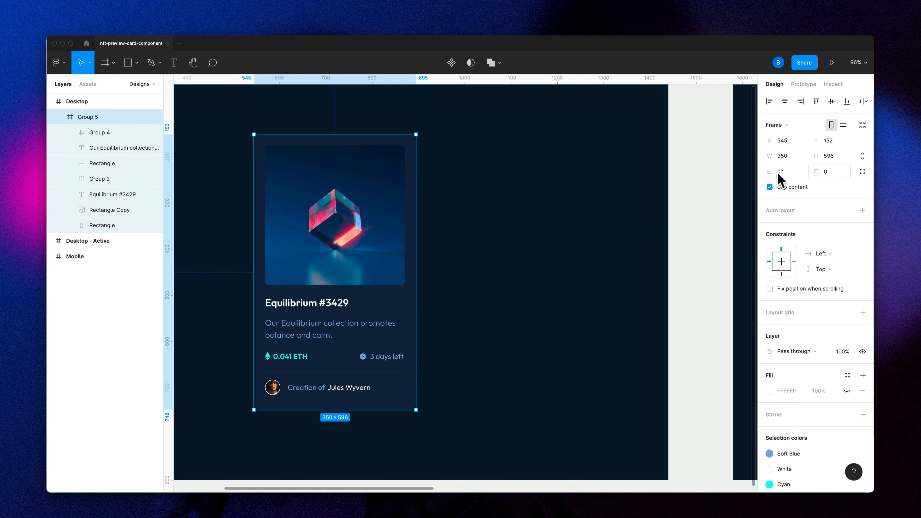
key("Return")
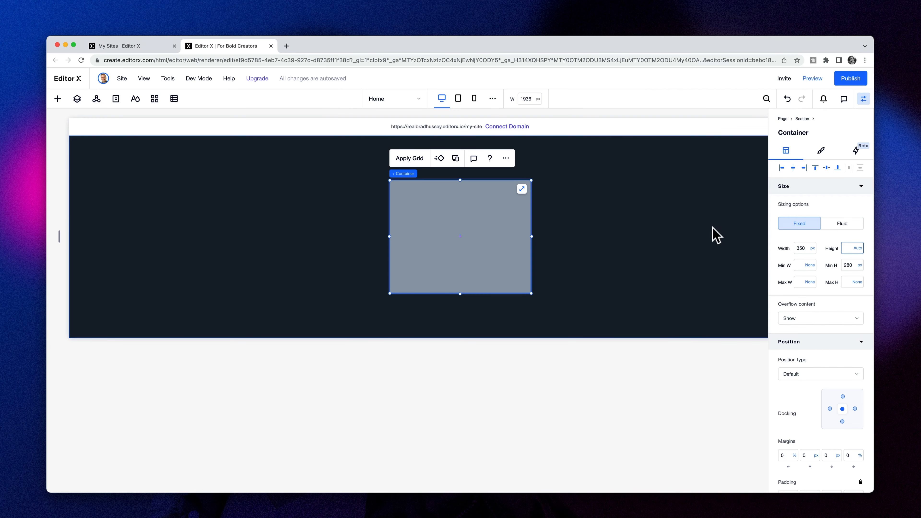
- Round all four corners of the container with a 15 px radius
left_click(812, 151)
left_click(778, 208)
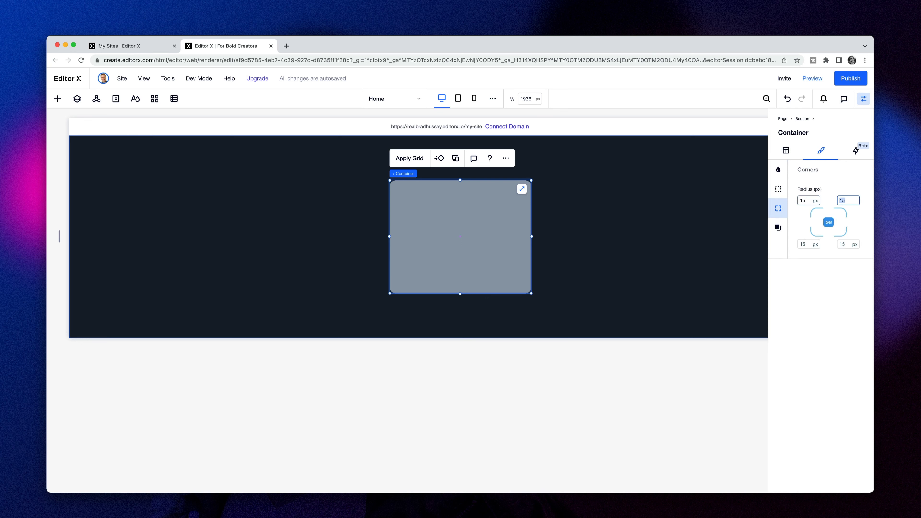
left_click(822, 149)
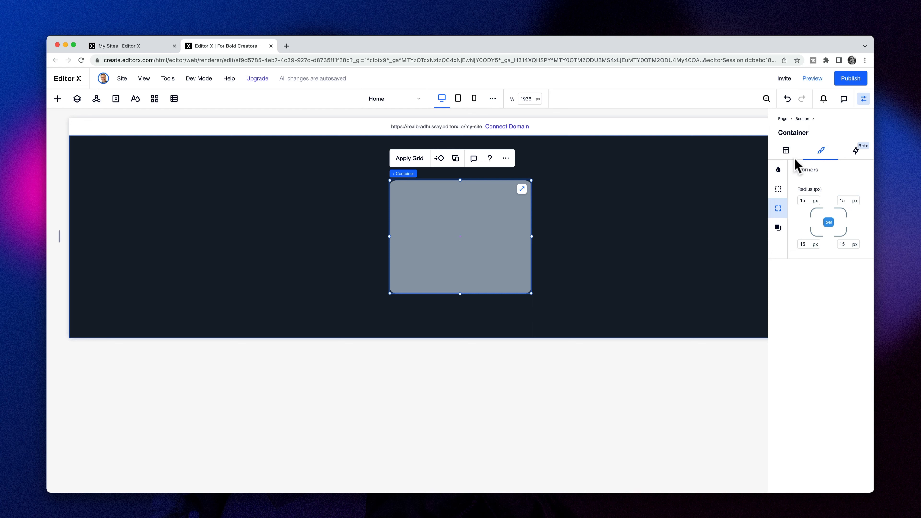
- Set the container's background fill to the second-darkest Background & Text theme colour, #15263F
left_click(779, 170)
left_click(804, 205)
left_click(831, 246)
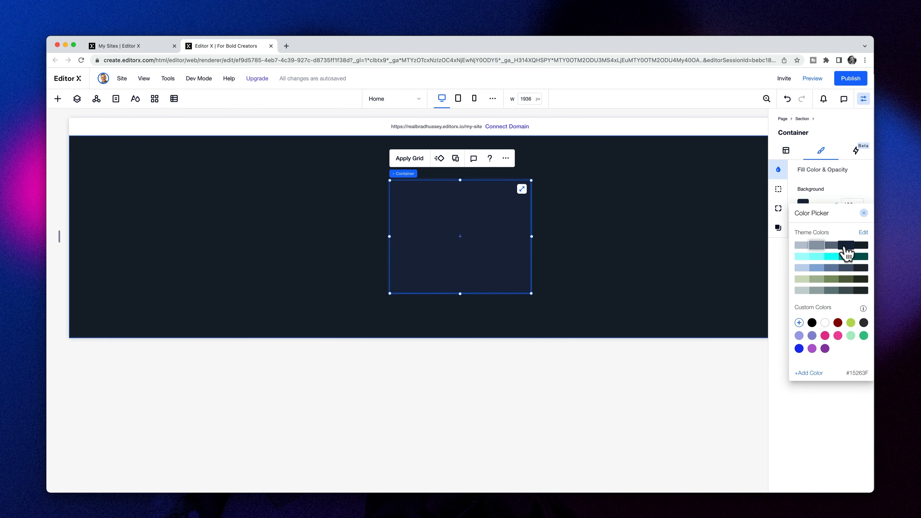
left_click(713, 240)
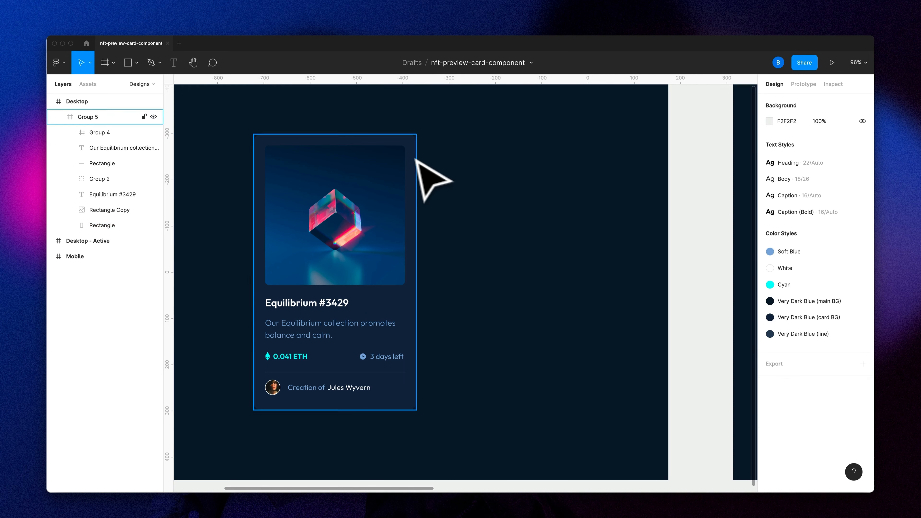
- Inspect the drop shadow settings of the card's background rectangle in Figma
left_click(417, 164)
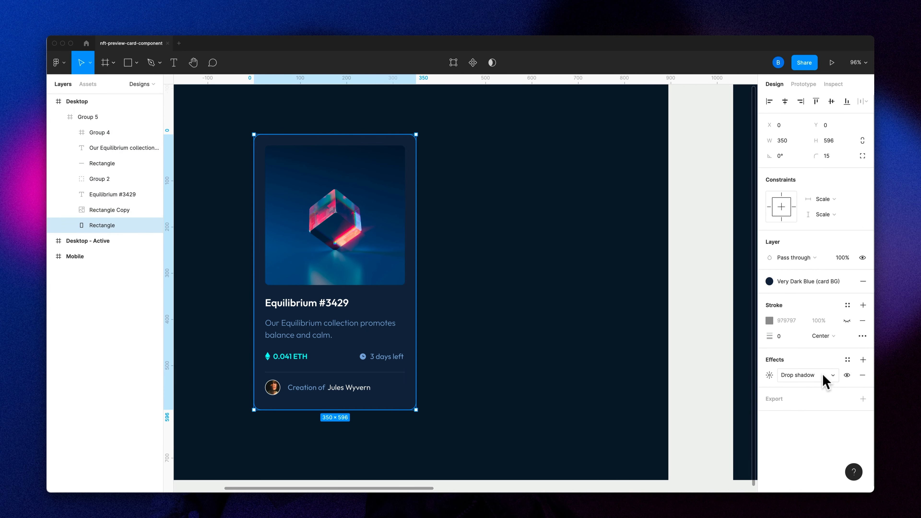
left_click(822, 378)
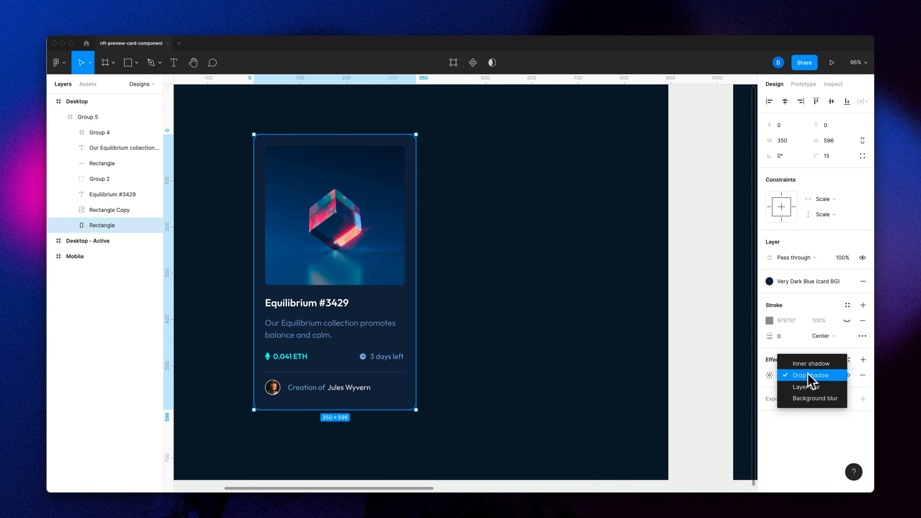
left_click(809, 377)
left_click(769, 375)
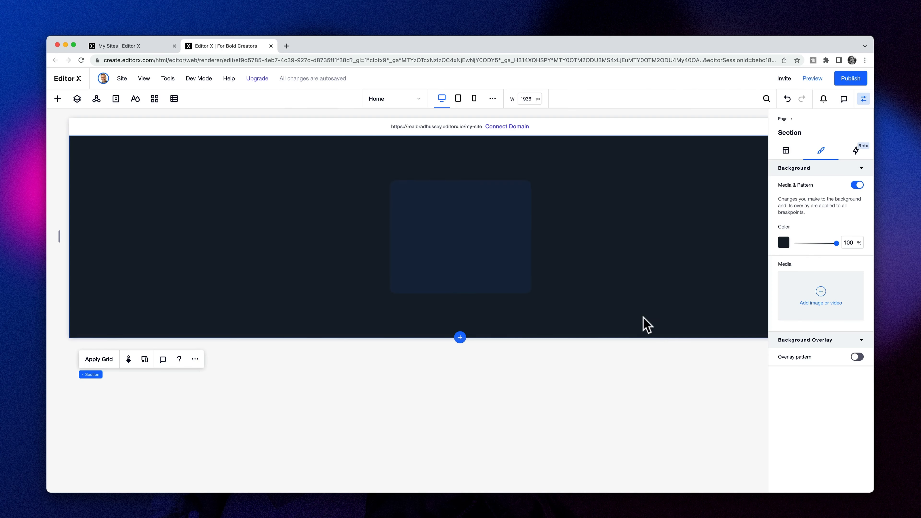
- Switch to Editor X and enable a shadow on the container with 50 px blur and 10% opacity
left_click(508, 206)
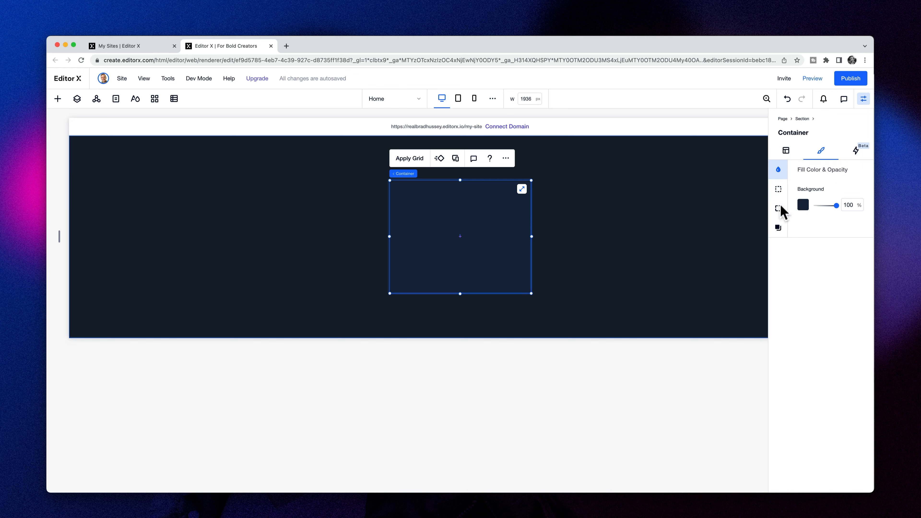
left_click(778, 228)
left_click(858, 188)
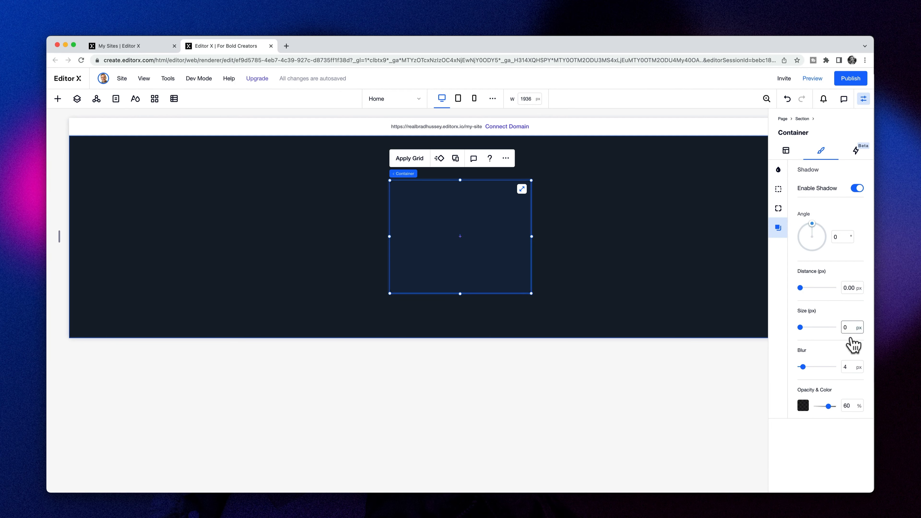
left_click(849, 367)
type("50")
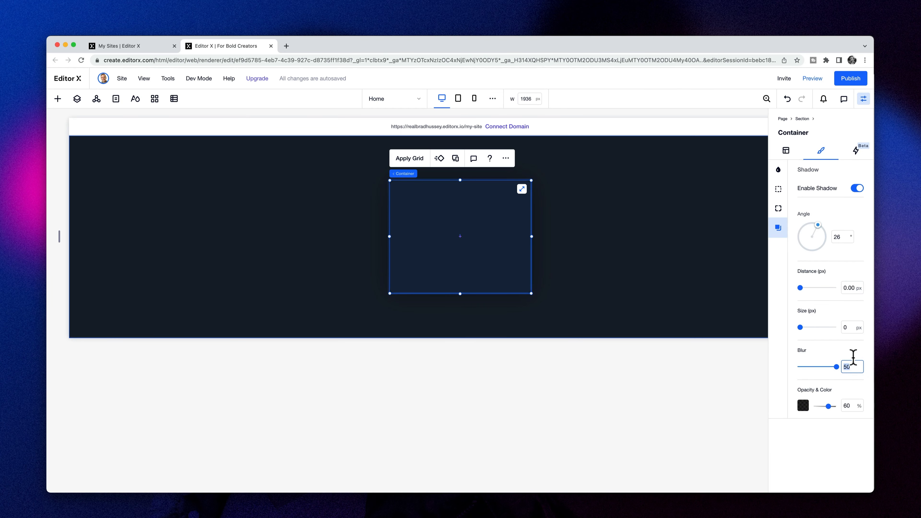
left_click(854, 406)
type("10")
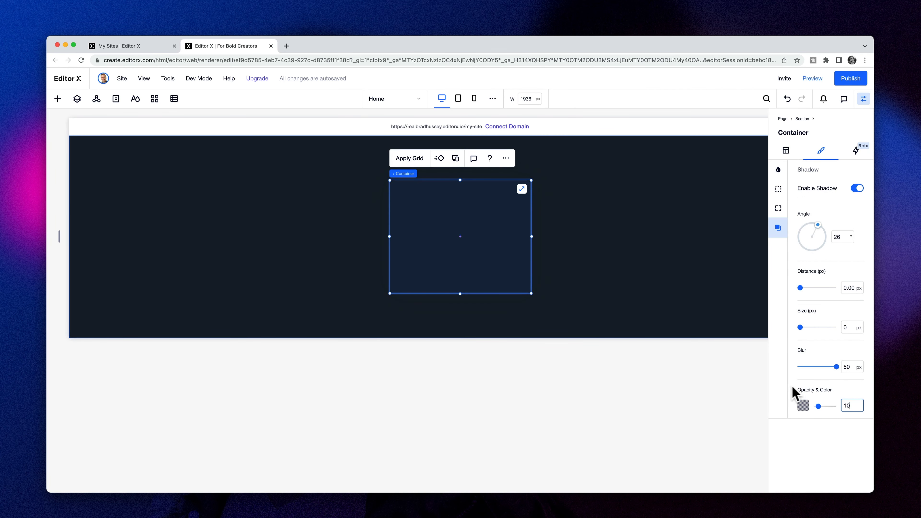
- Fine-tune the container's shadow, trying a larger size and stronger opacity before returning to 0 px size and a low opacity
left_click_drag(800, 327, 809, 328)
left_click_drag(819, 406, 821, 406)
left_click(837, 408)
left_click(799, 329)
left_click(855, 407)
type("1")
left_click(653, 258)
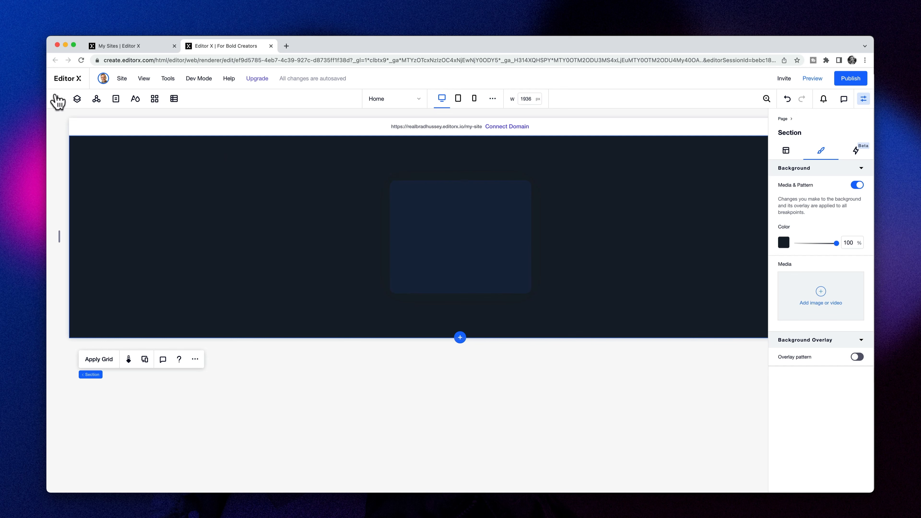
- Upload all six files from the NFT project's images folder in Finder to the Site Files media library
left_click(58, 99)
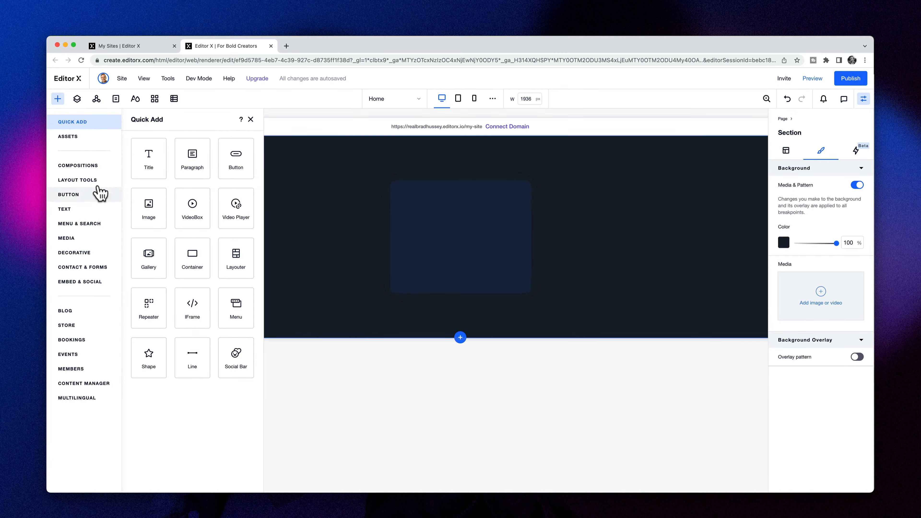
left_click(72, 239)
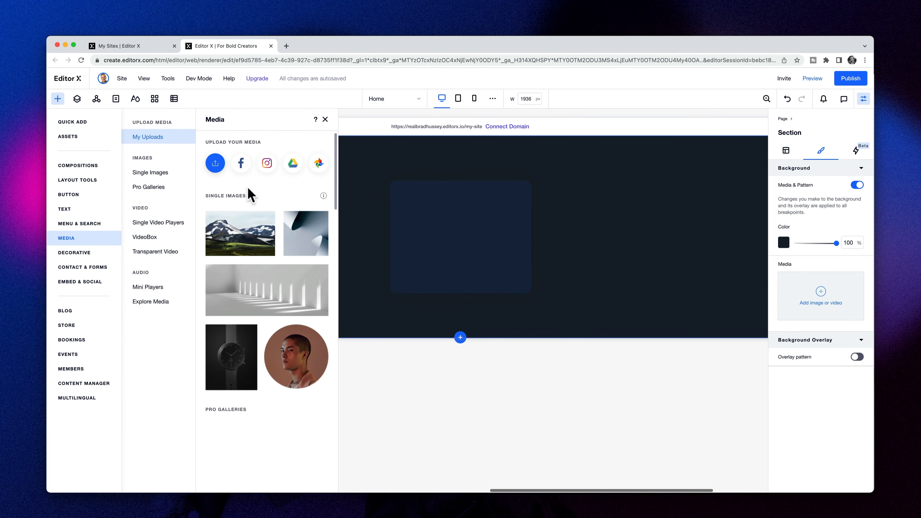
left_click(216, 164)
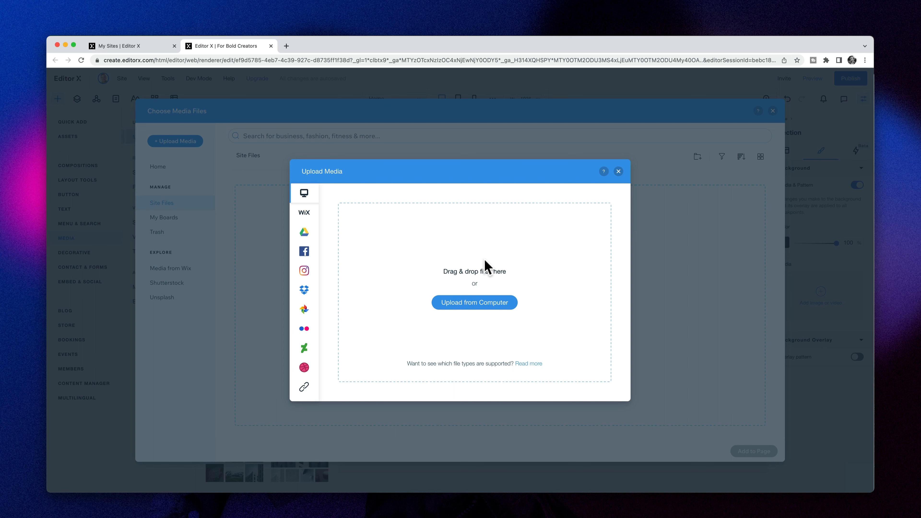
key("super+Tab")
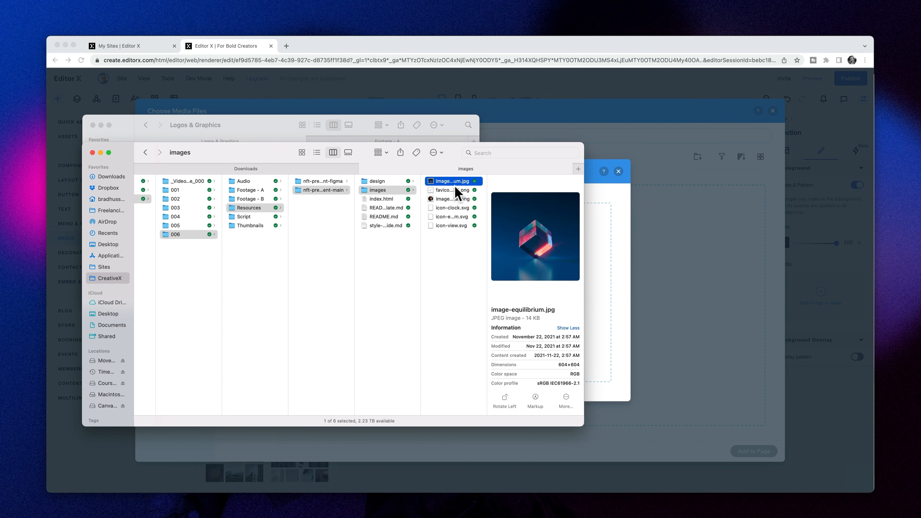
left_click(451, 227, "shift")
left_click_drag(453, 226, 487, 298)
key("super+Tab")
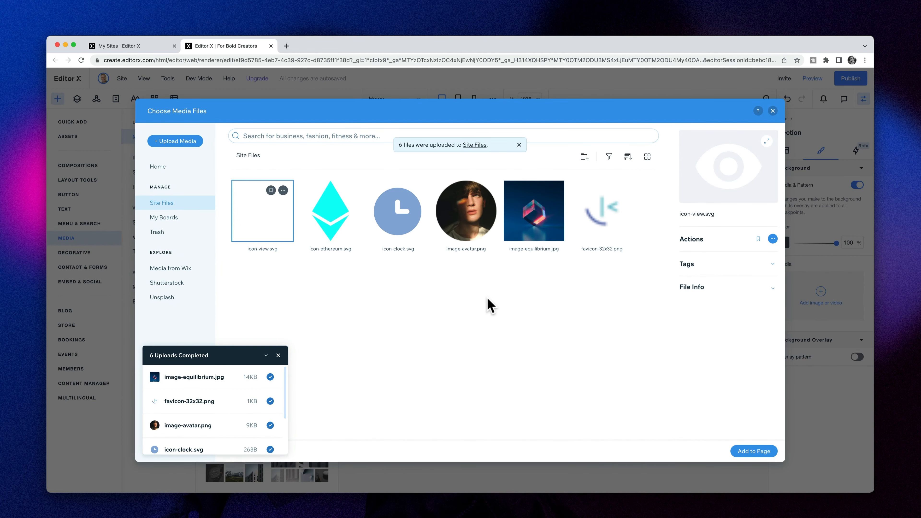
- Add image-equilibrium.jpg to the page and place it inside the container
left_click(531, 222)
left_click(757, 451)
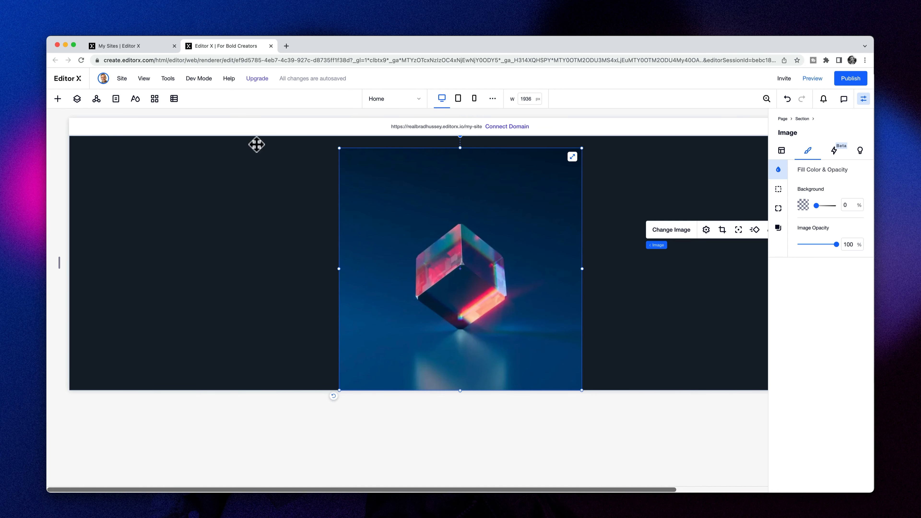
left_click(77, 98)
left_click_drag(476, 172, 450, 230)
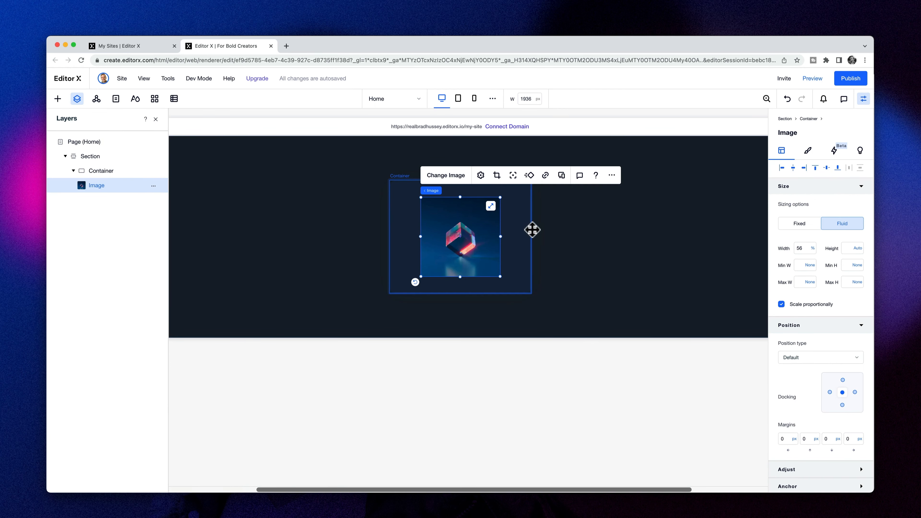
- Set the container's padding to 20 px on all four sides, with the sides linked
left_click(523, 228)
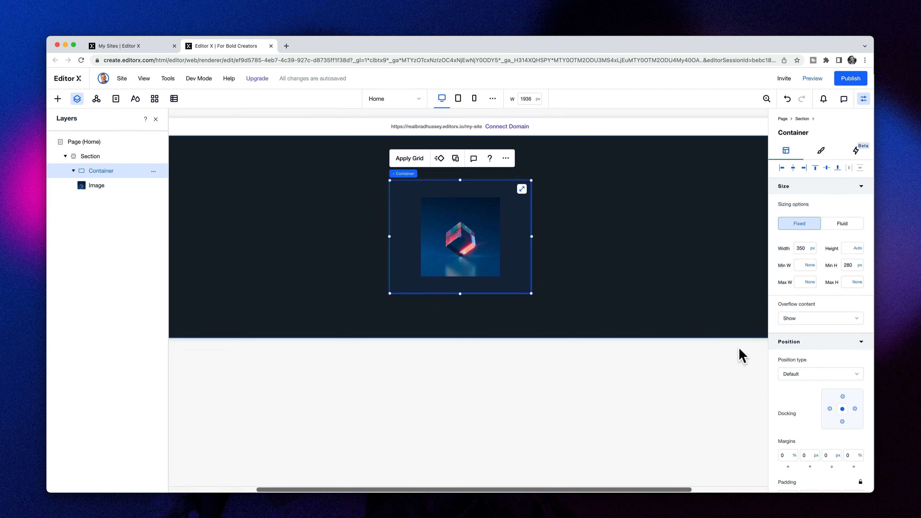
scroll(809, 422, "down", 2)
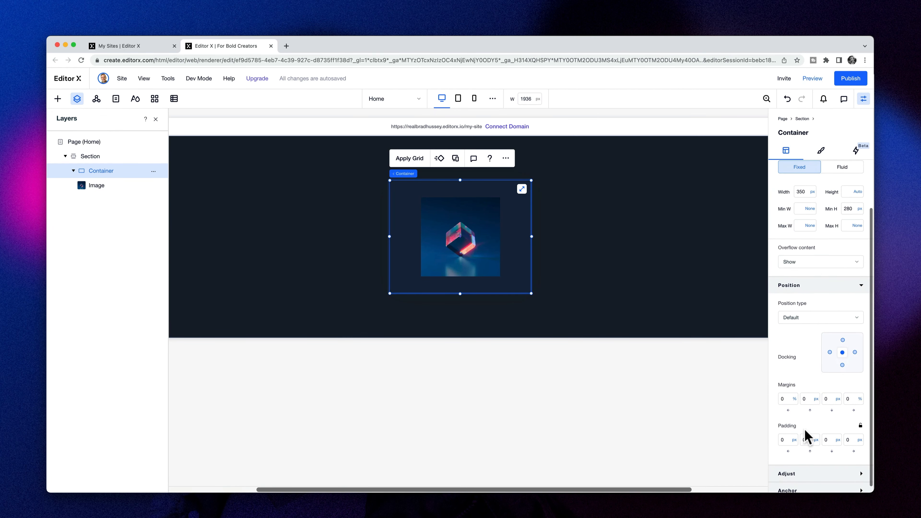
left_click(790, 443)
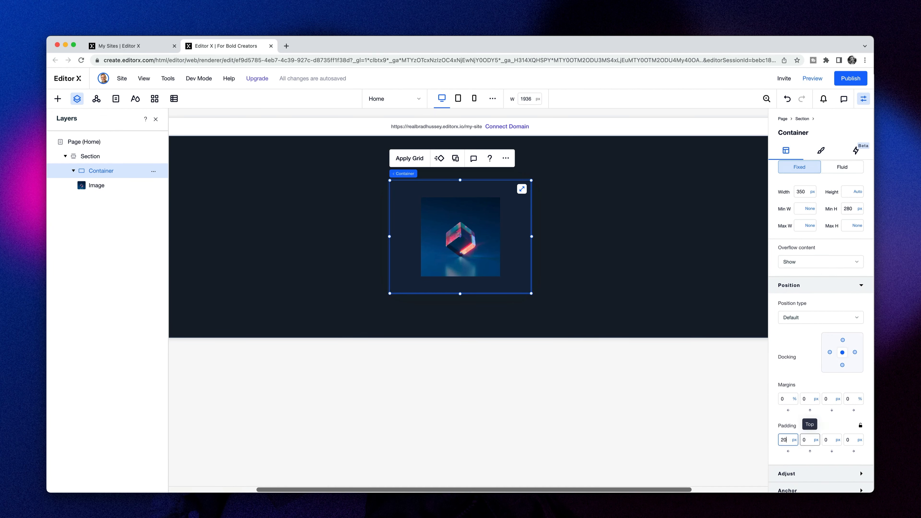
type("20")
key("Tab")
left_click(862, 426)
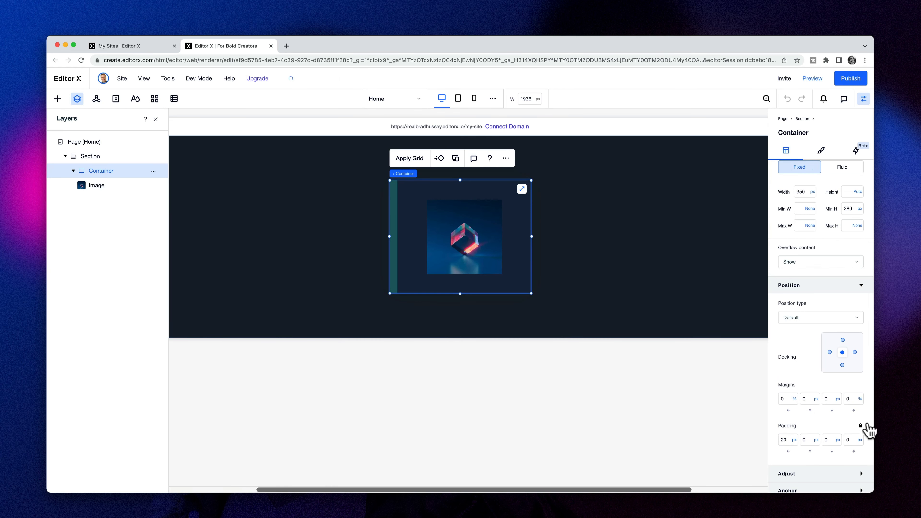
- Set the image width to 100% of the container and extend the container downward to a minimum height of about 442 px
left_click(377, 239)
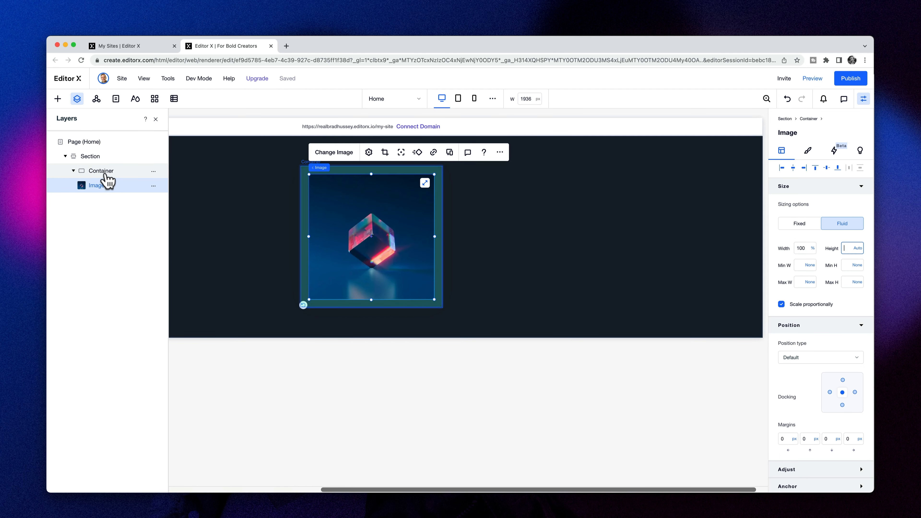
left_click(374, 315)
left_click(372, 309)
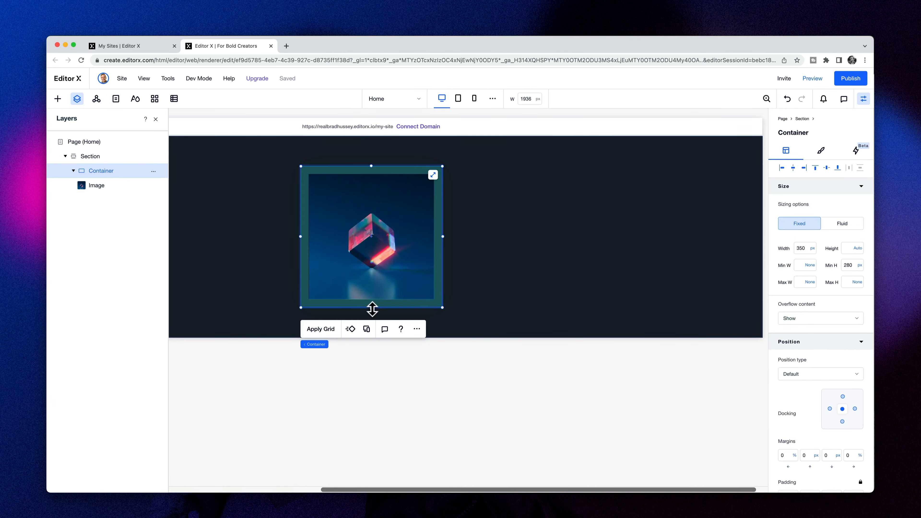
left_click(395, 230)
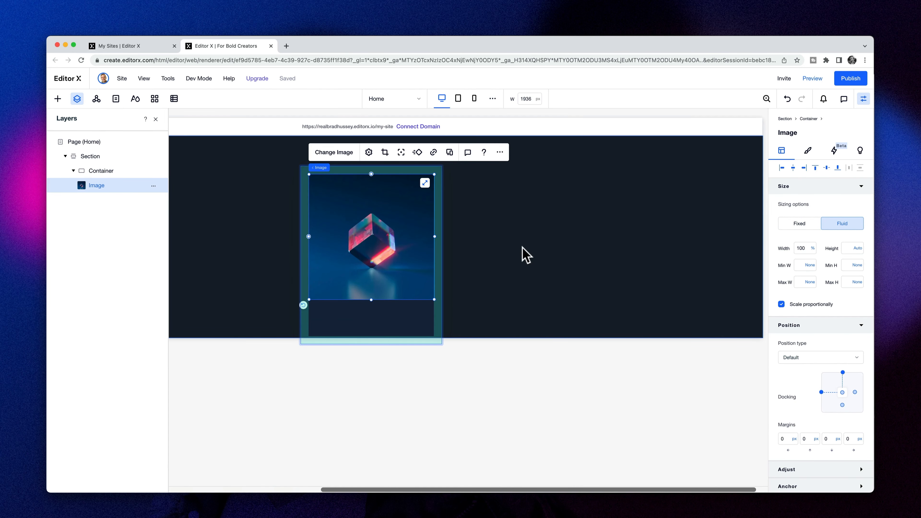
- Dock the container to the top of the section instead of the bottom
scroll(526, 255, "down", 1)
left_click(69, 158)
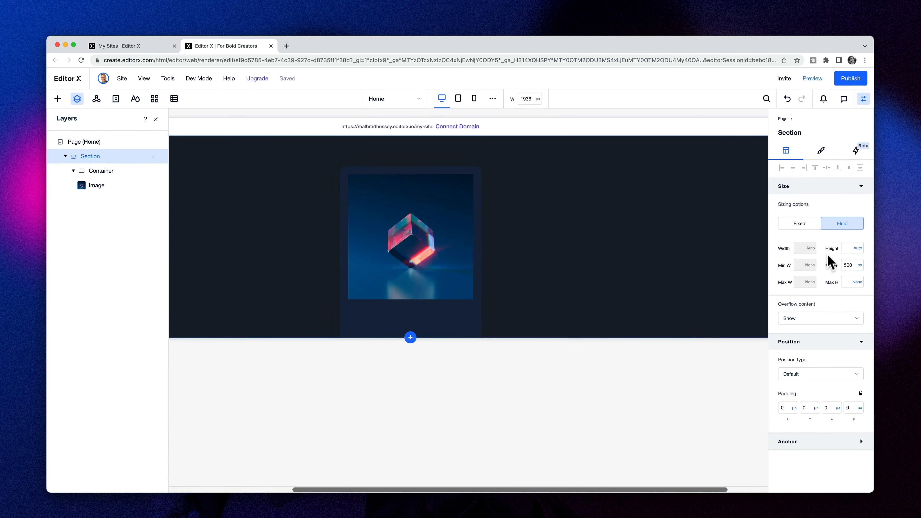
left_click(105, 171)
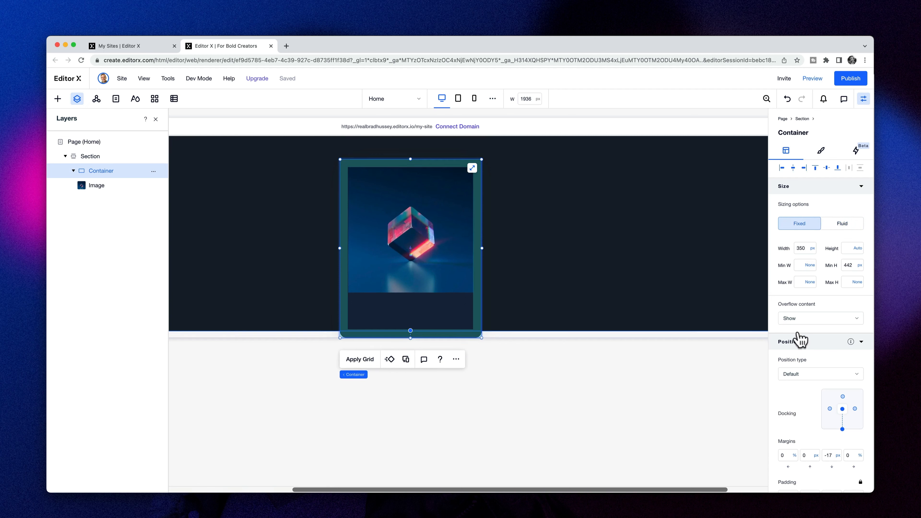
scroll(800, 340, "down", 1)
left_click(843, 350)
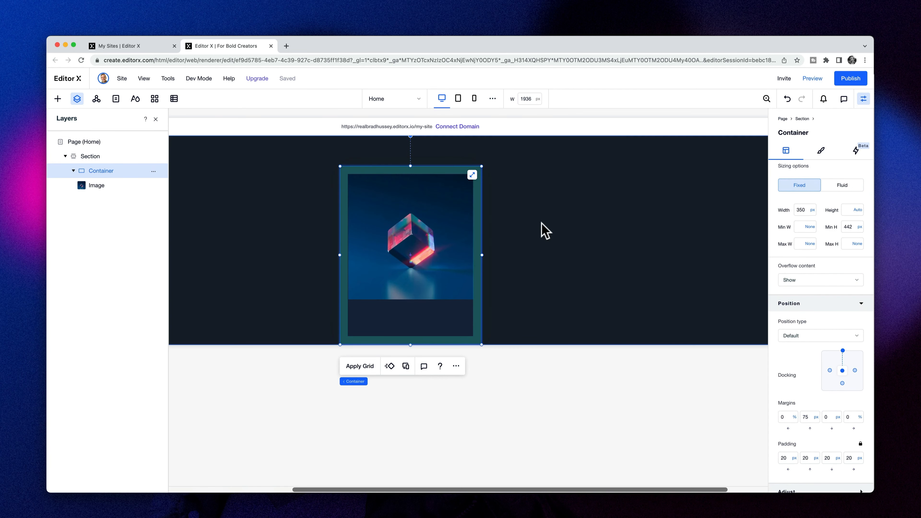
- Set the section's top and bottom padding to 80 px
left_click(260, 177)
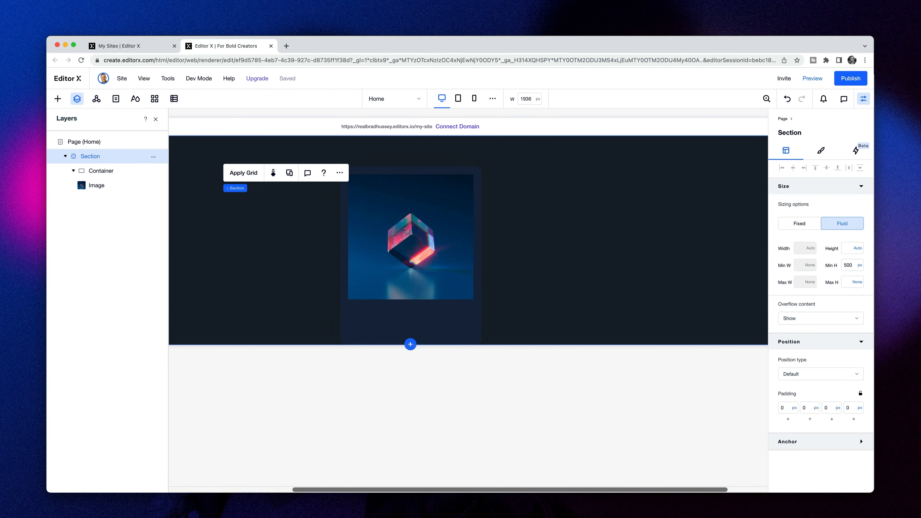
left_click(785, 408)
left_click(833, 407)
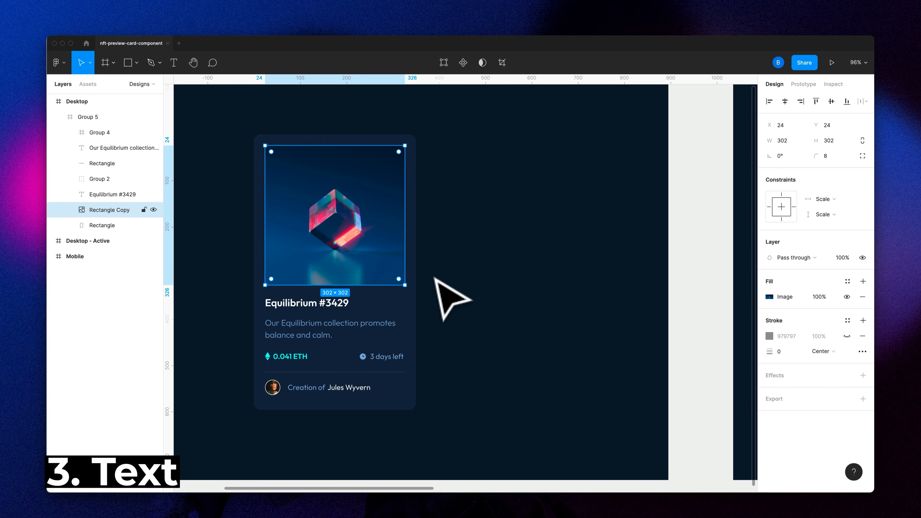
- Check the image's 8 px corner radius in Figma and round the corners of the card image in Editor X accordingly
left_click(508, 294)
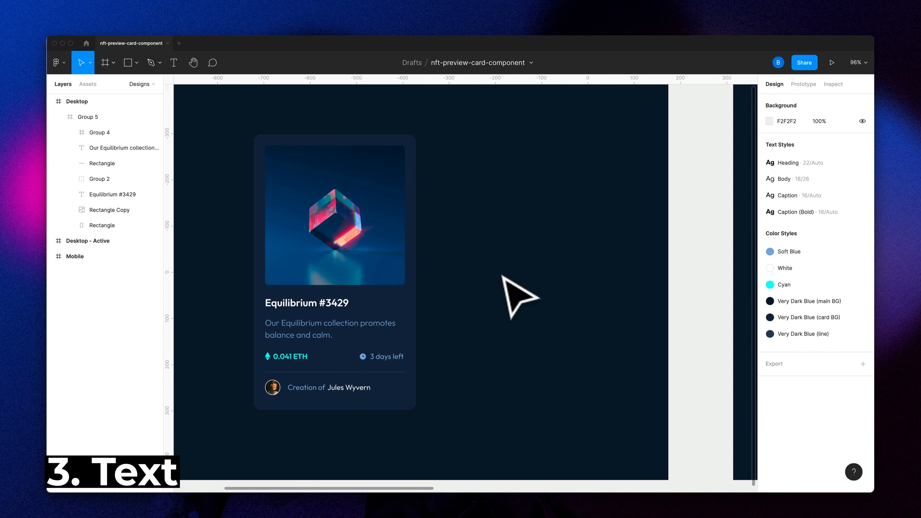
left_click(303, 174)
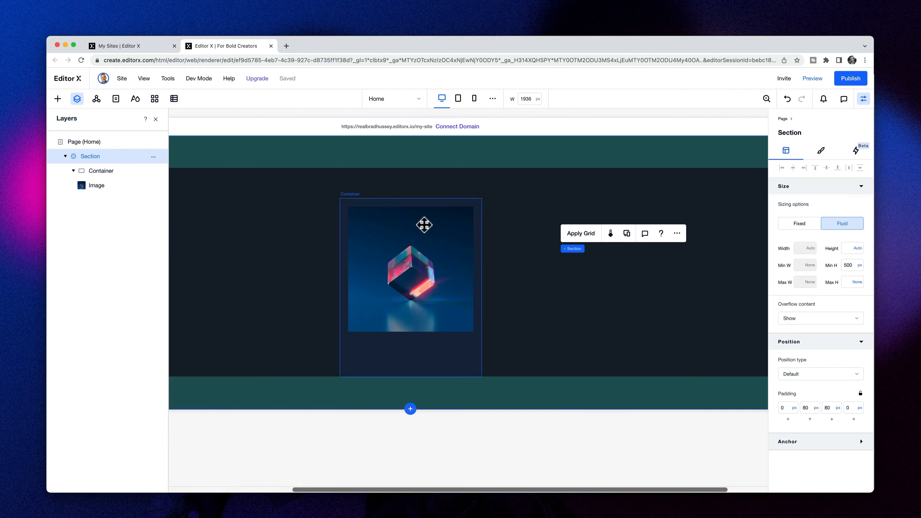
left_click(437, 222)
left_click(438, 225)
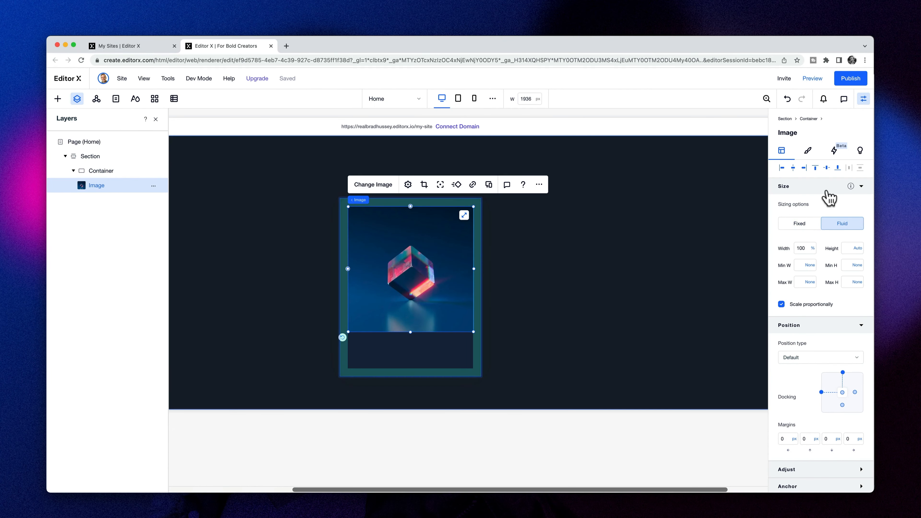
left_click(808, 150)
left_click(779, 226)
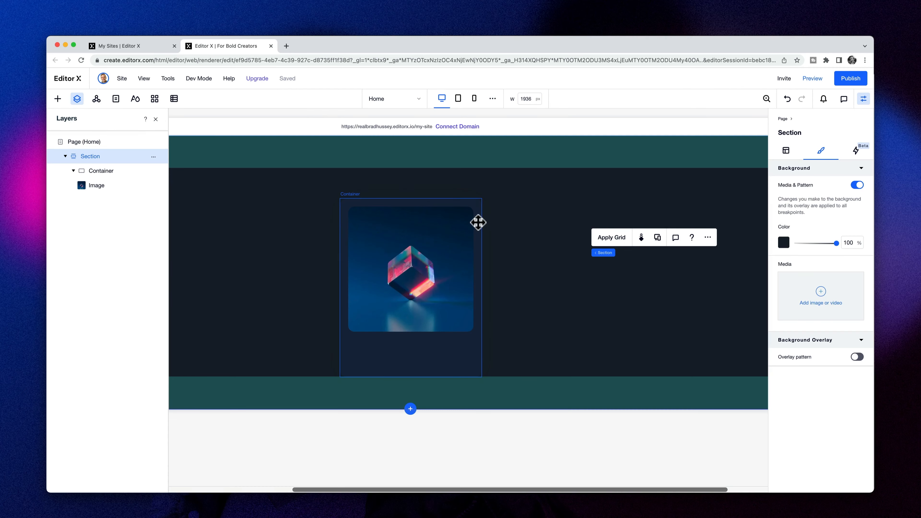
left_click(440, 221)
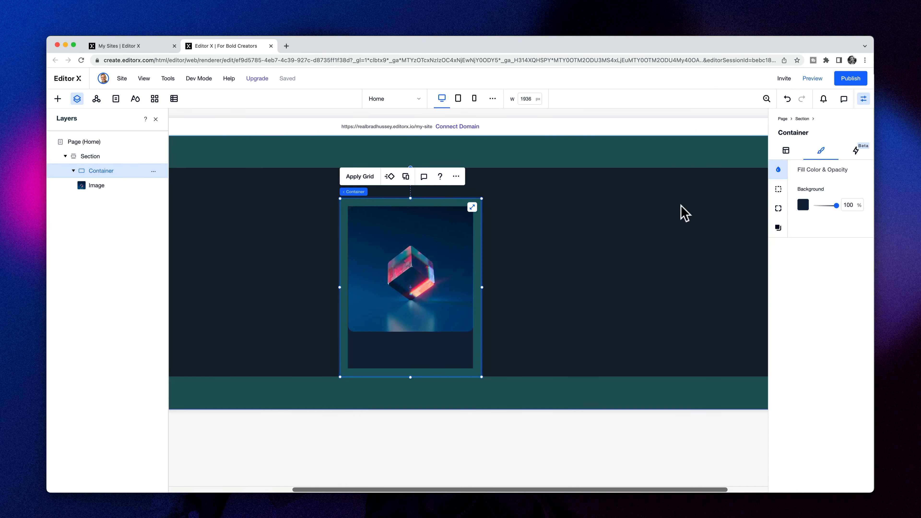
left_click(471, 222)
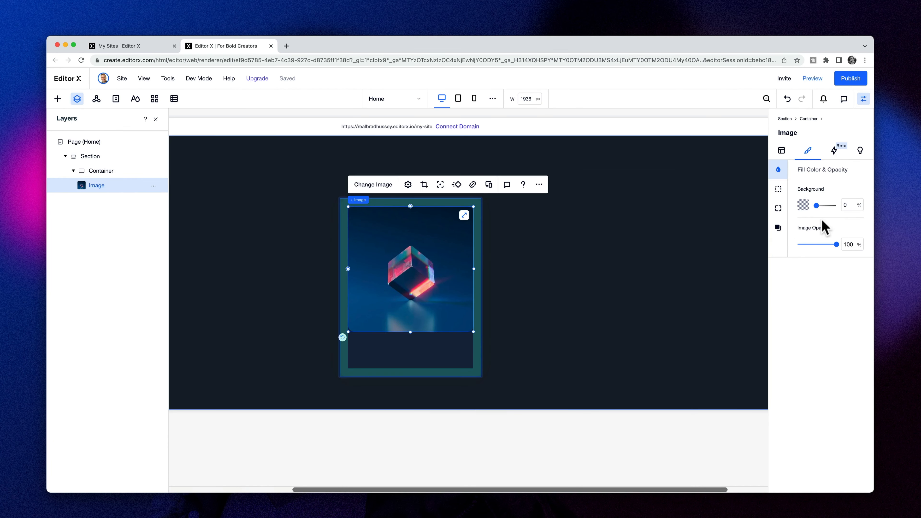
left_click(778, 208)
left_click(801, 201)
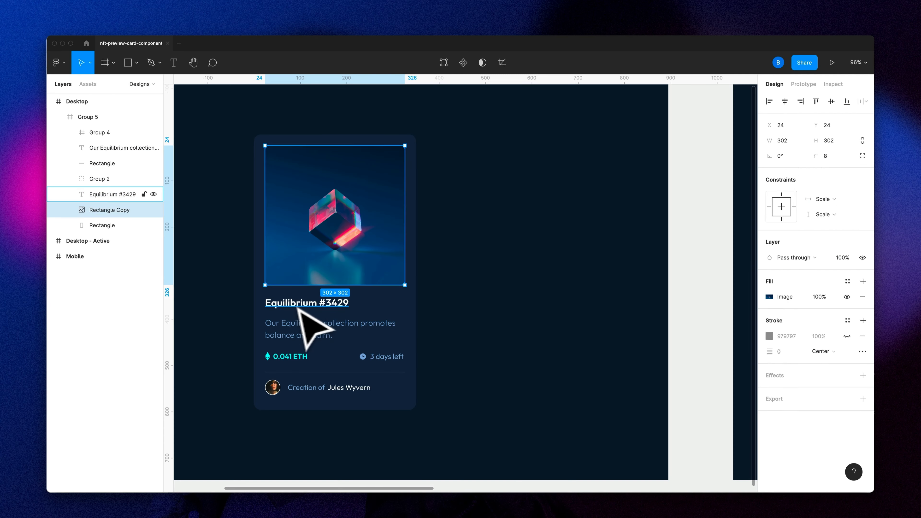
- Check the text style and font family of the card heading in the Figma design
left_click(295, 305)
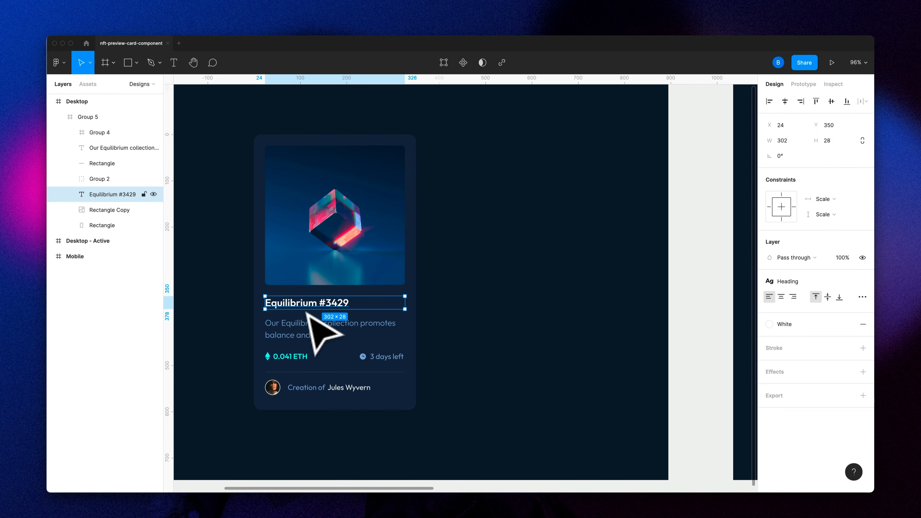
left_click(818, 282)
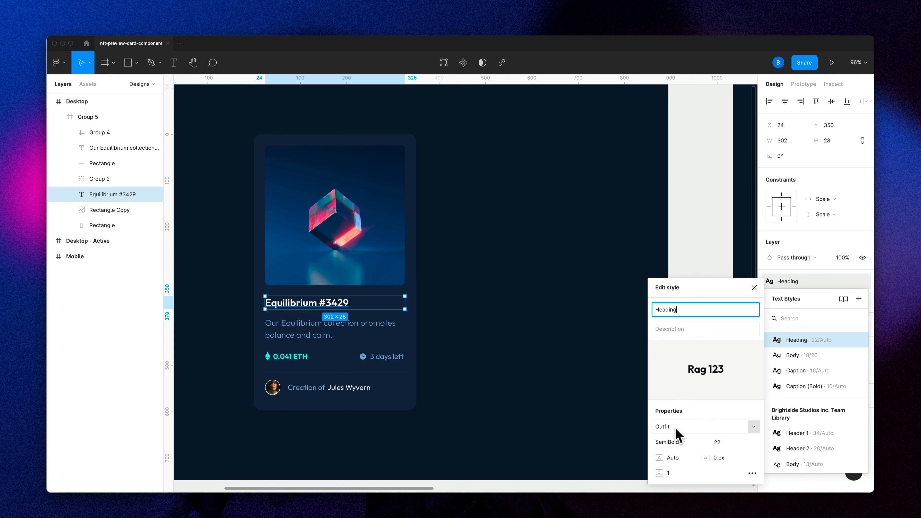
left_click(753, 427)
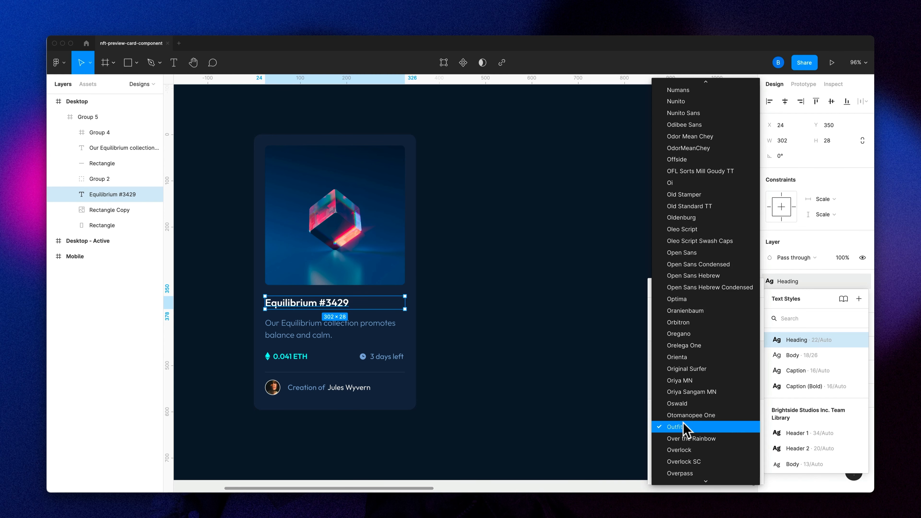
left_click(586, 407)
- Copy the heading text "Equilibrium #3429" from the Figma card
double_click(320, 308)
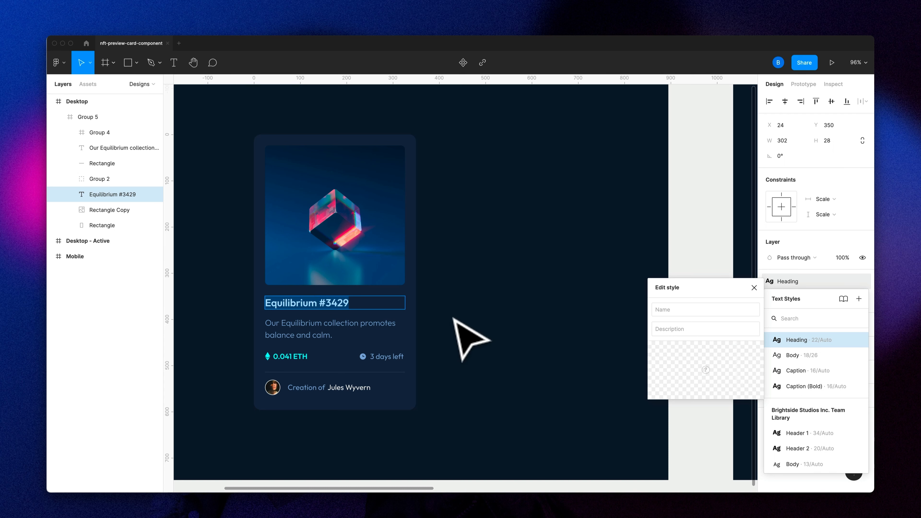
key("Escape")
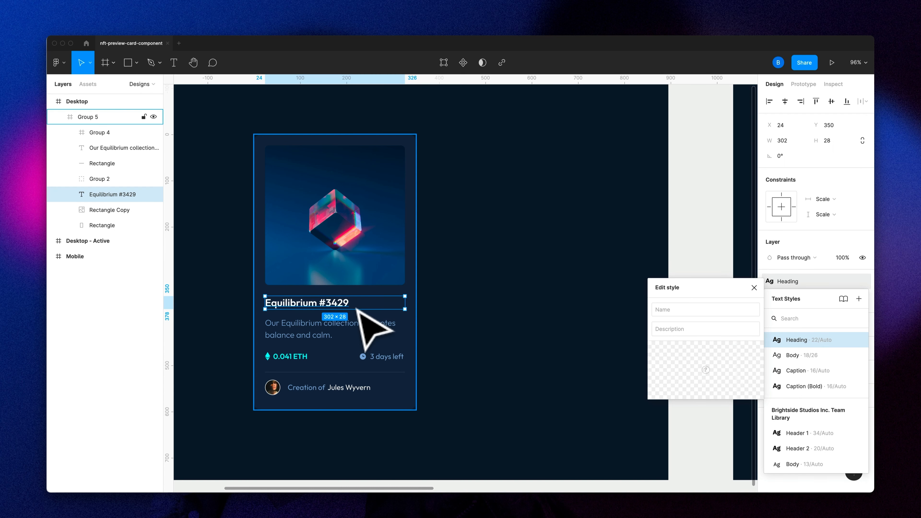
double_click(337, 303)
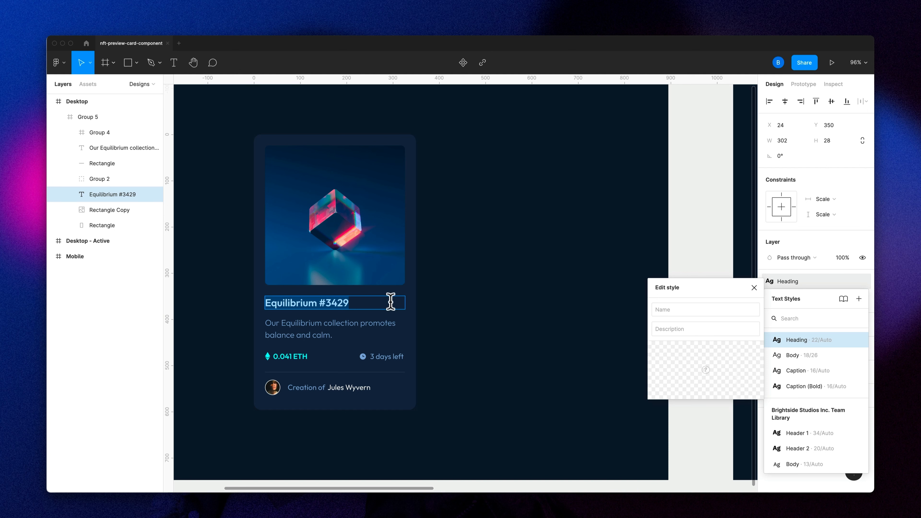
left_click(471, 315)
double_click(332, 306)
key("super+c")
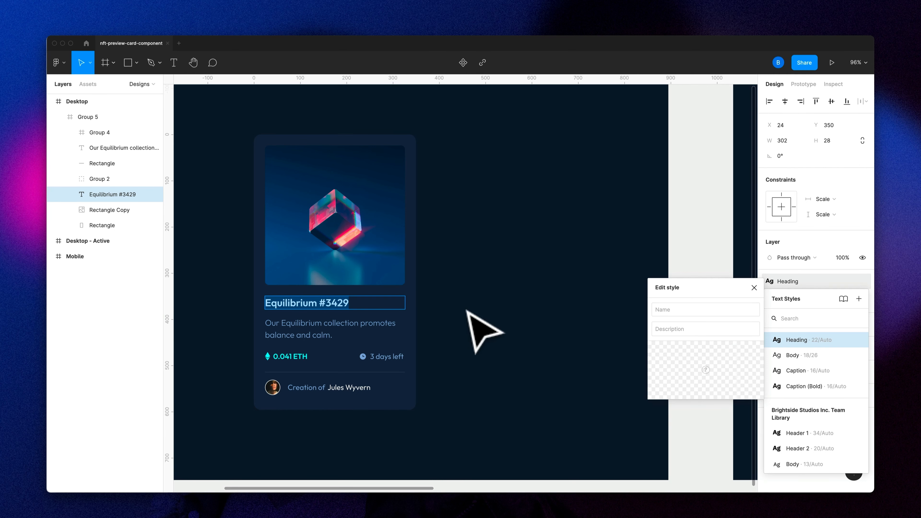
- Switch to Editor X and add a title text below the image in the card container with a width of 100%
key("super+Tab")
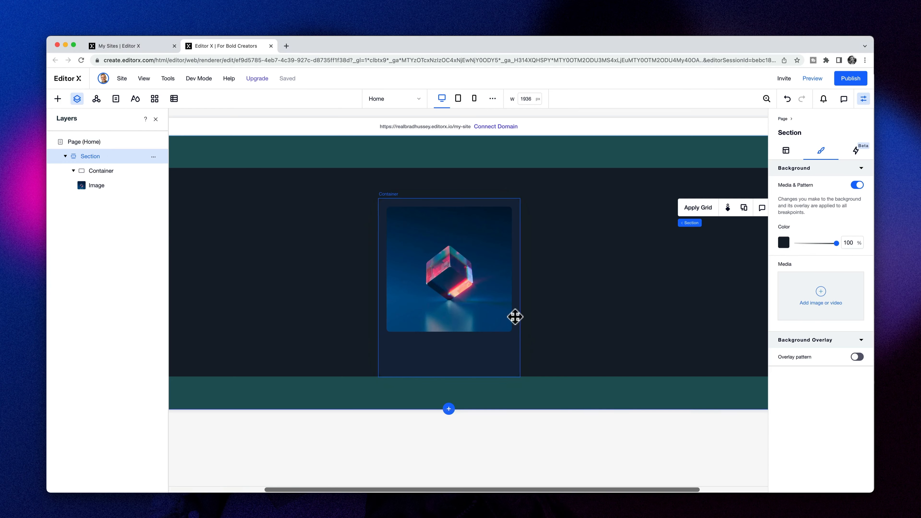
left_click(59, 98)
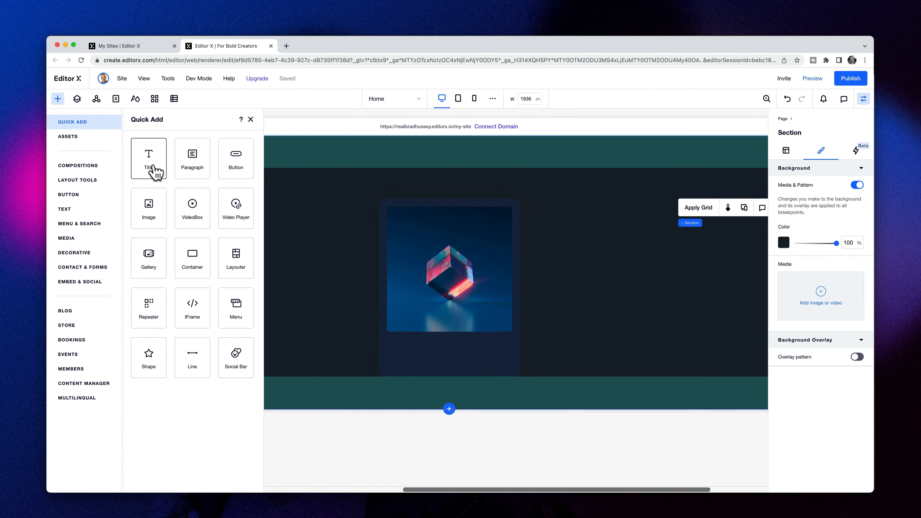
left_click_drag(154, 168, 449, 348)
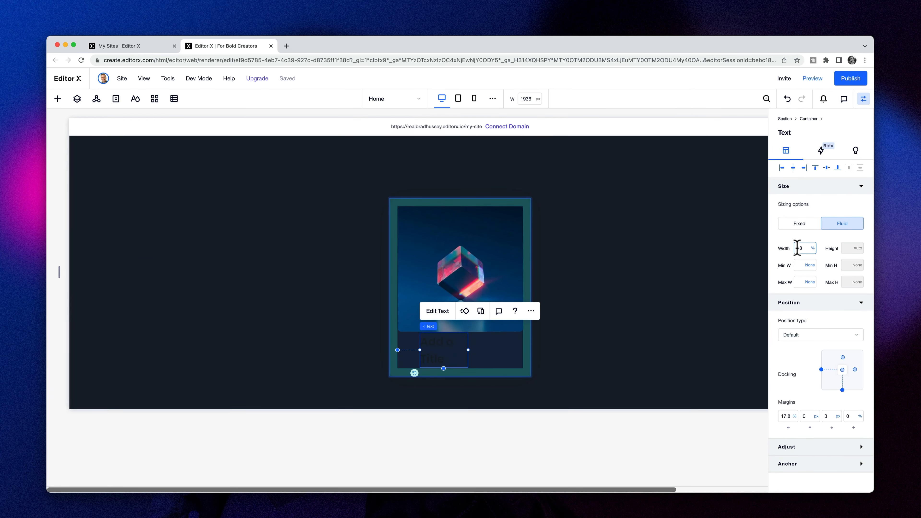
type("100")
key("Return")
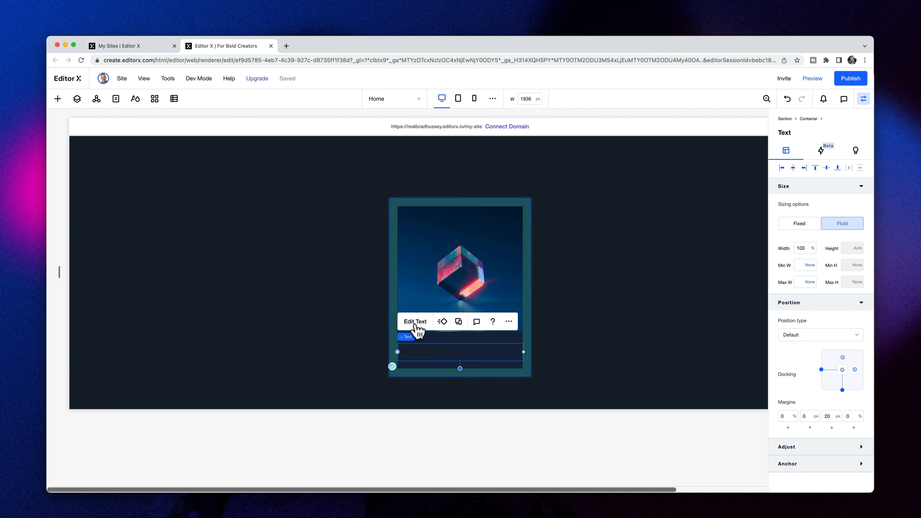
- Replace the title's placeholder with the copied heading text and color it white (#FFFFFF)
left_click(417, 322)
key("super+v")
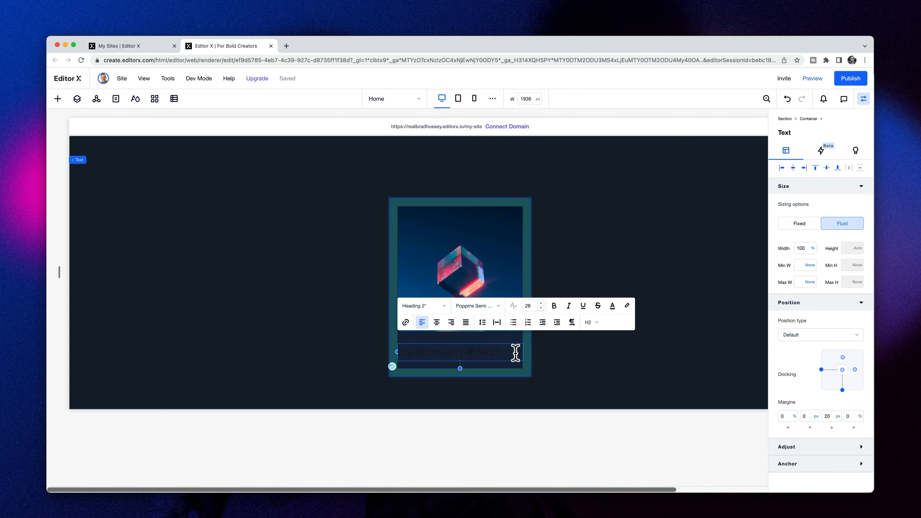
key("super+a")
left_click(612, 308)
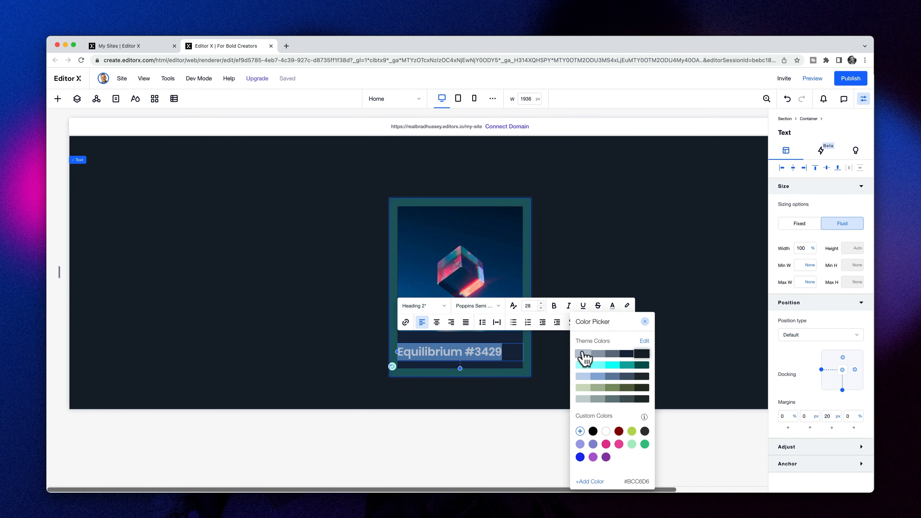
left_click(606, 431)
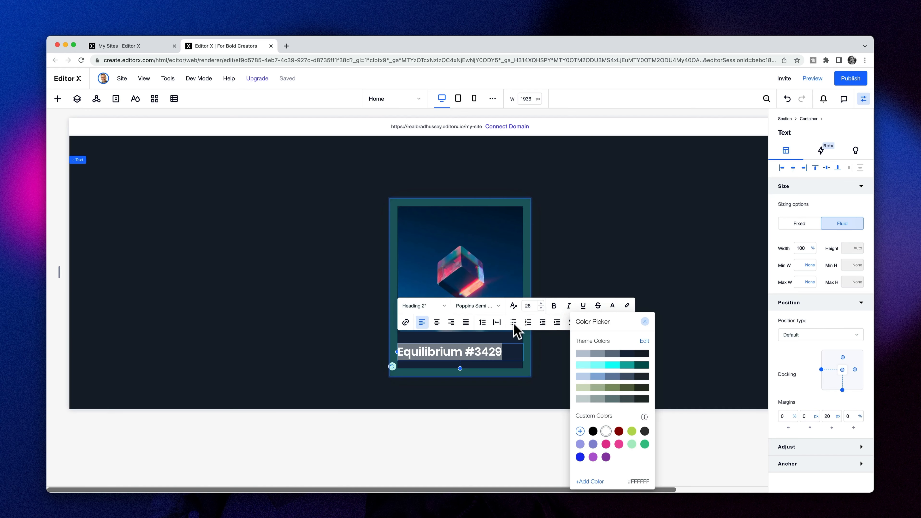
- Set the title's font size to 22
left_click(533, 306)
type("22")
key("Return")
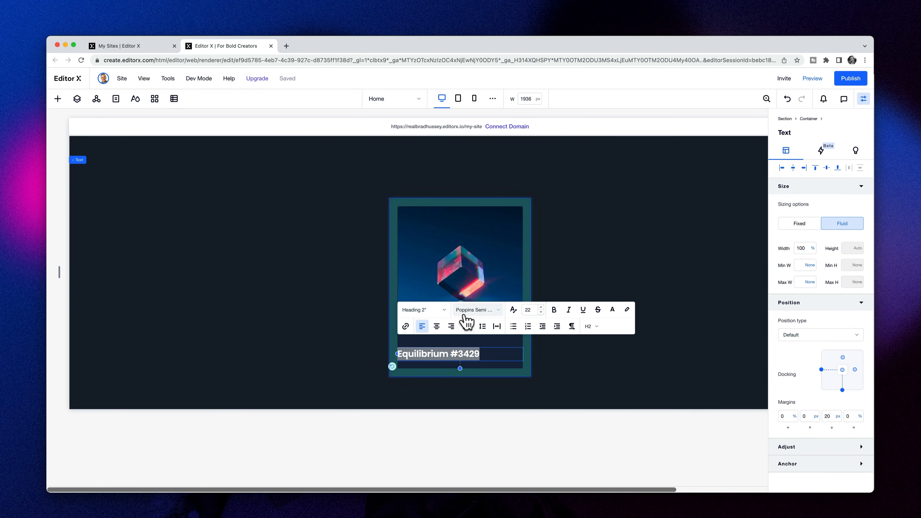
- Try to change the title's font to Outfit
left_click(464, 313)
type("Outfit")
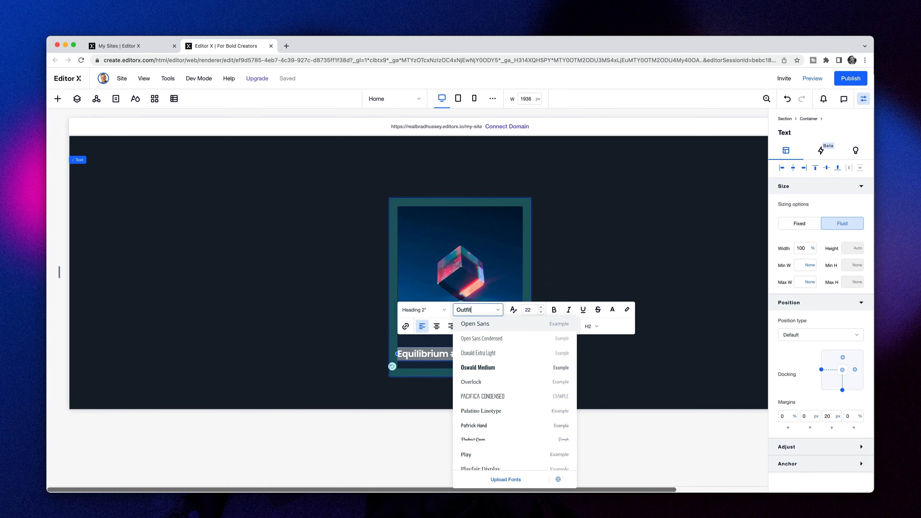
left_click(479, 310)
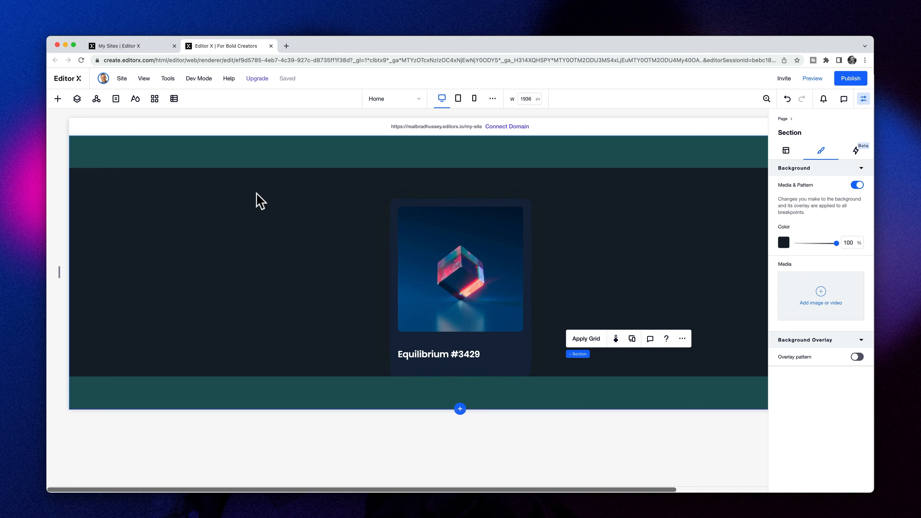
- Add a paragraph text over the lower part of the card container and set its width to 100%
left_click(58, 101)
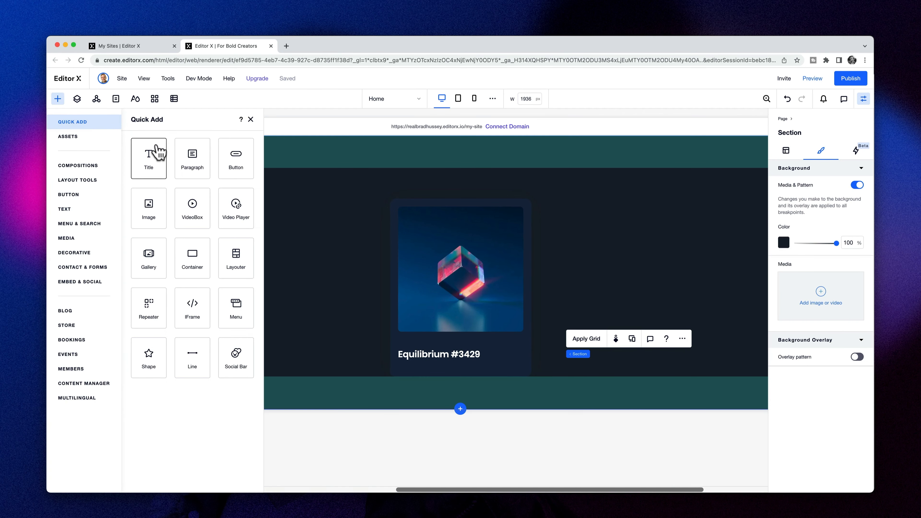
left_click_drag(236, 205, 431, 364)
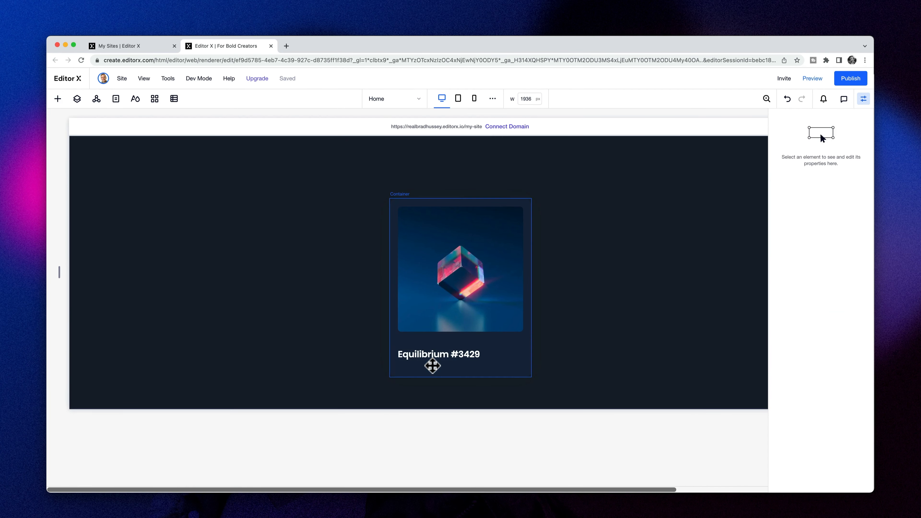
left_click(808, 249)
type("100")
key("Tab")
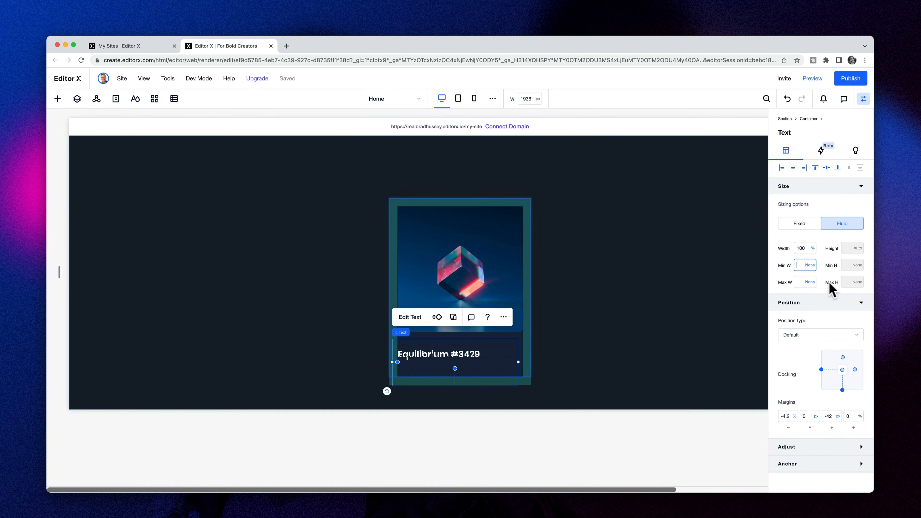
- Give the paragraph's text a light gray theme color
left_click(417, 316)
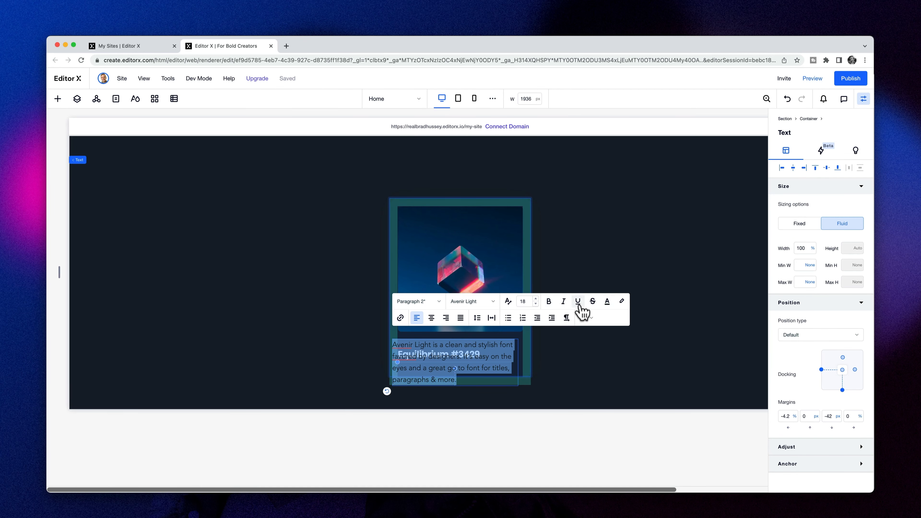
left_click(608, 302)
left_click(588, 350)
left_click(579, 352)
- Change the paragraph's font to Poppins Extra Light
left_click(472, 304)
left_click(473, 304)
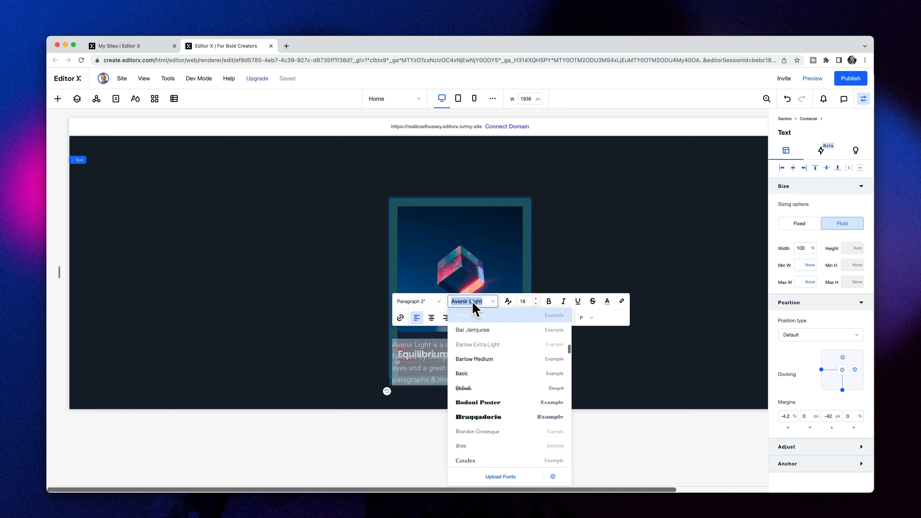
type("Poppins Extra")
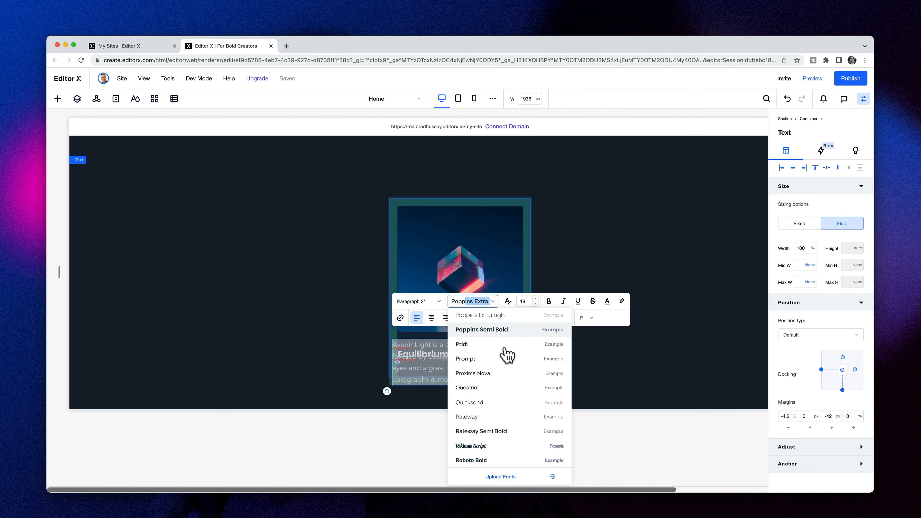
scroll(498, 374, "up", 3)
left_click(479, 357)
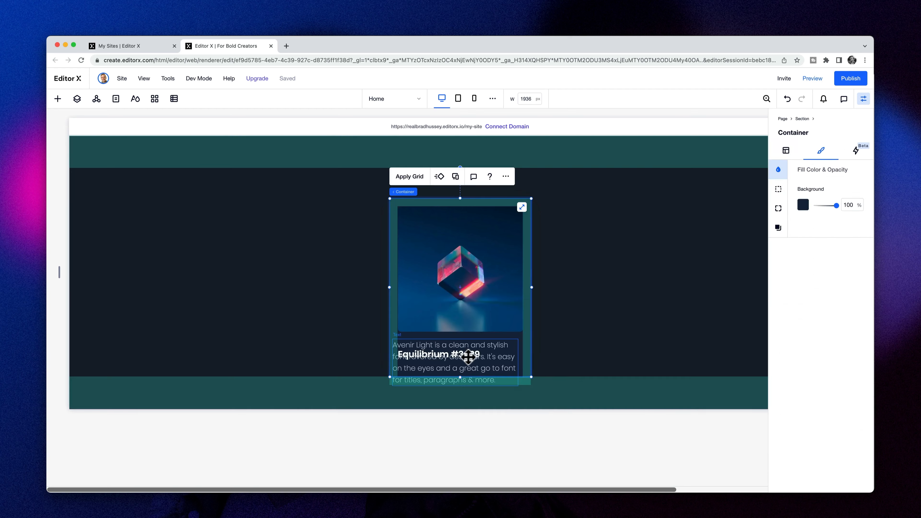
- Dock both the paragraph and the "Equilibrium #3429" title to the top of the card container instead of the bottom
left_click_drag(476, 373, 473, 372)
key("super+z")
left_click(474, 372)
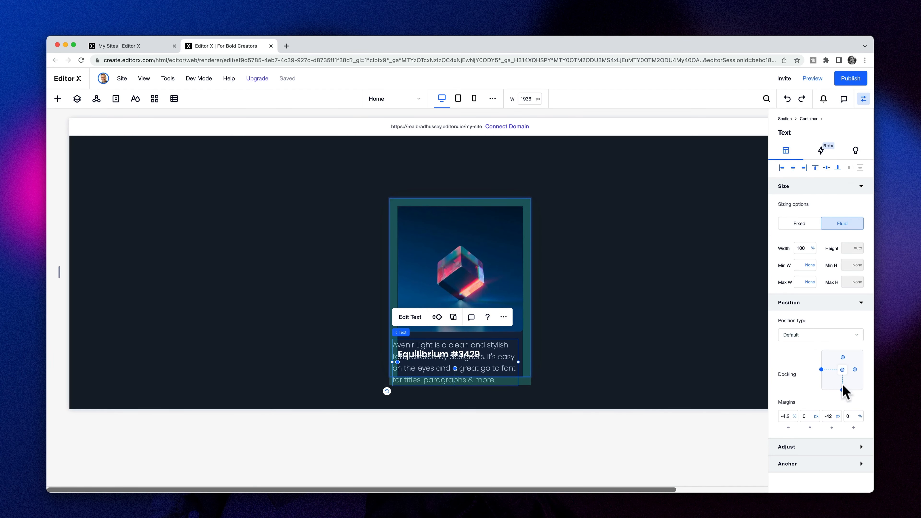
left_click(844, 358)
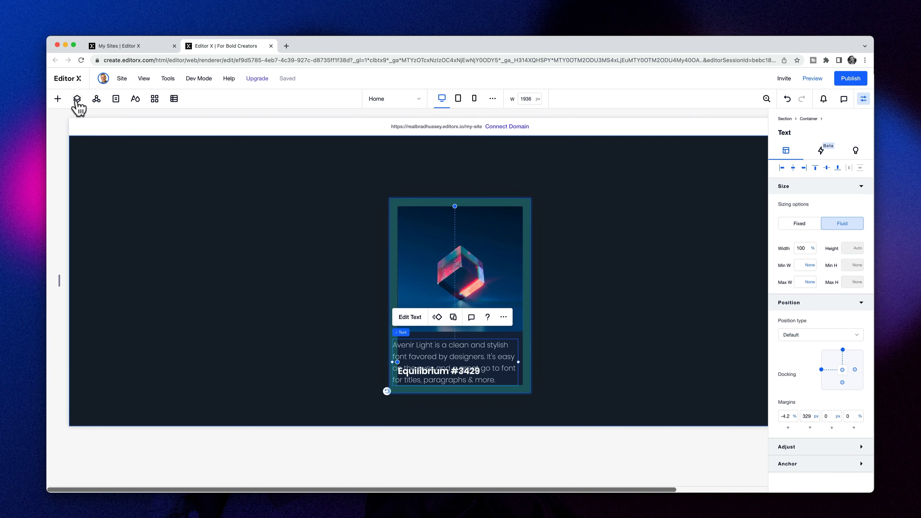
left_click(77, 100)
left_click(109, 199)
left_click(843, 357)
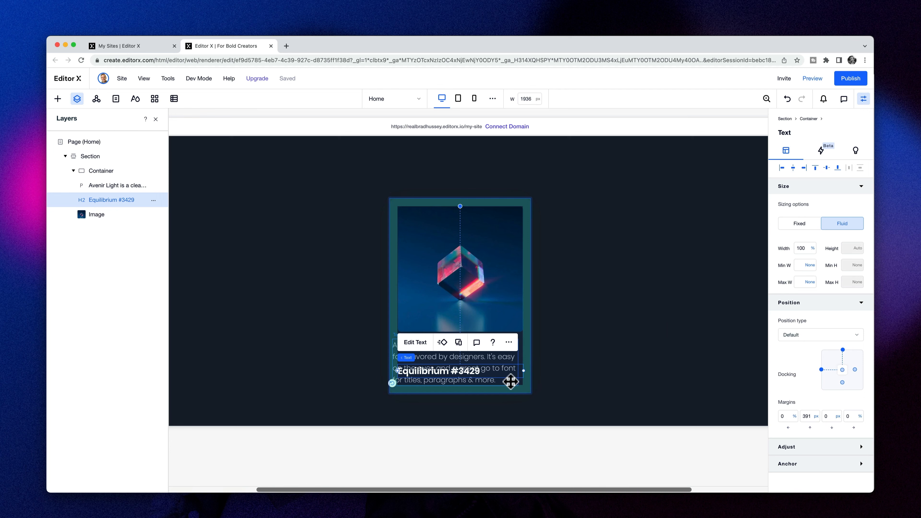
left_click_drag(474, 369, 472, 359)
key("super+z")
left_click(105, 201)
left_click(490, 358, "shift")
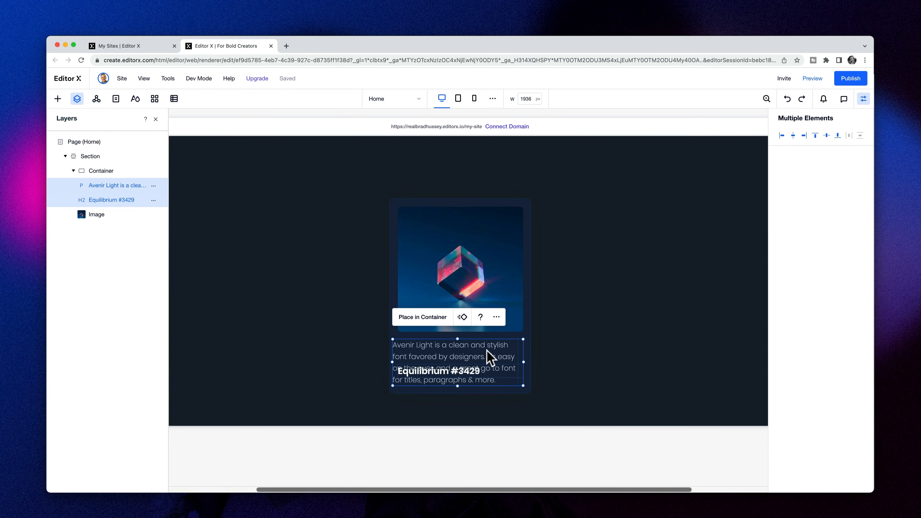
left_click(479, 394)
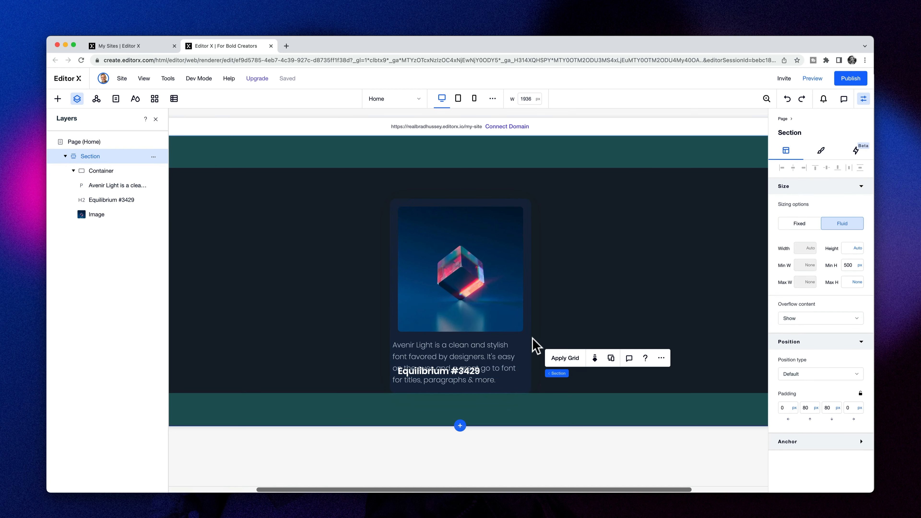
- Place the title directly above the left-aligned paragraph and move both texts down to sit below the card image
left_click(468, 371)
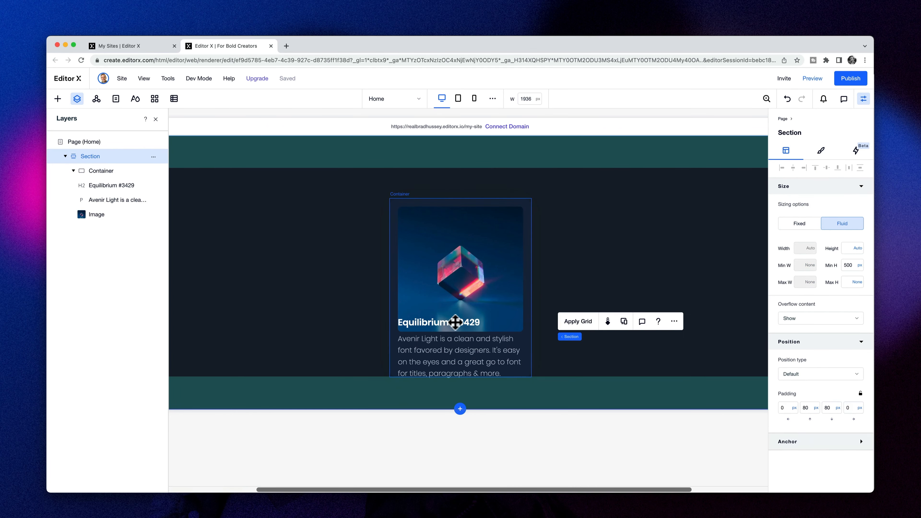
left_click(450, 323)
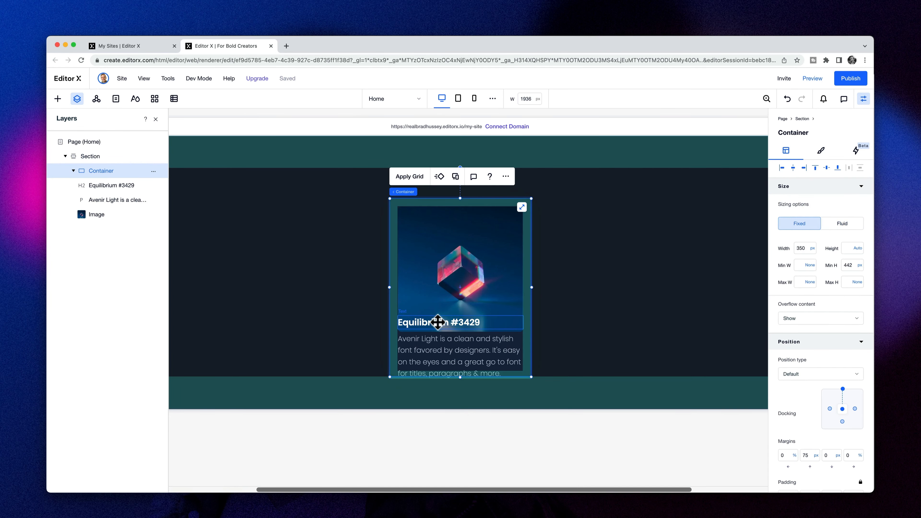
left_click(437, 324)
left_click(441, 341, "shift")
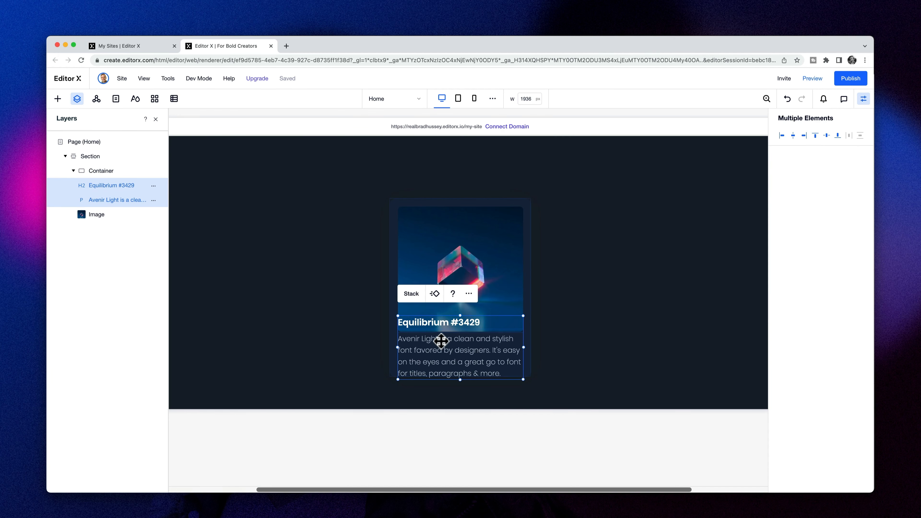
key("shift+Down")
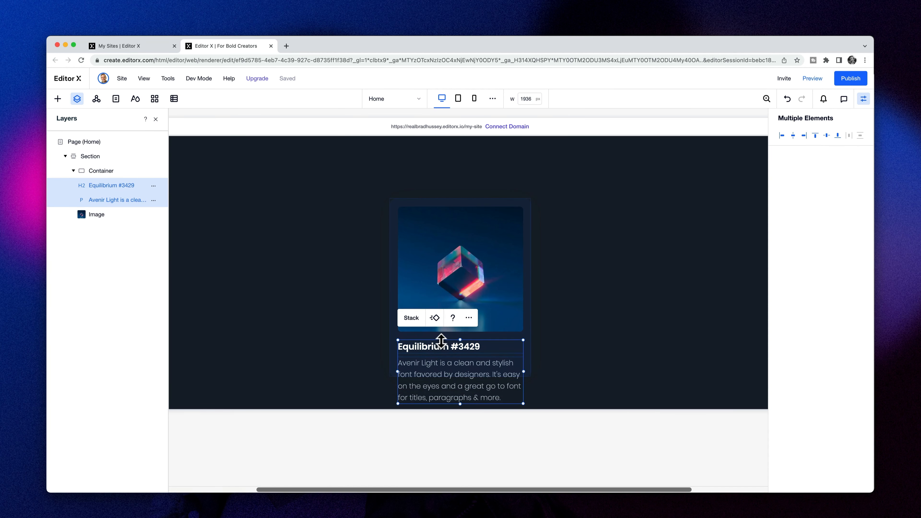
- Stack the card's image, title and paragraph together and set the stack's item spacing to 20 px
left_click(510, 349)
left_click(455, 368)
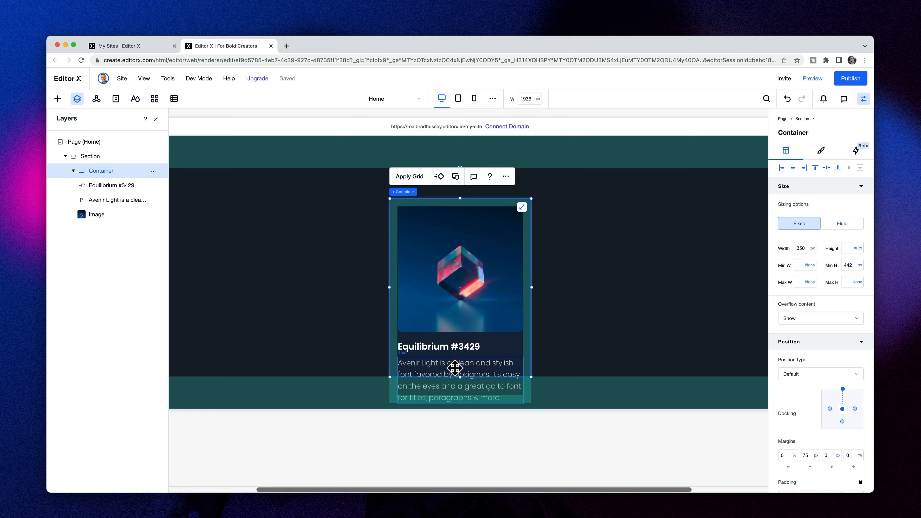
left_click(449, 352)
left_click(449, 348, "shift")
left_click(464, 282, "shift")
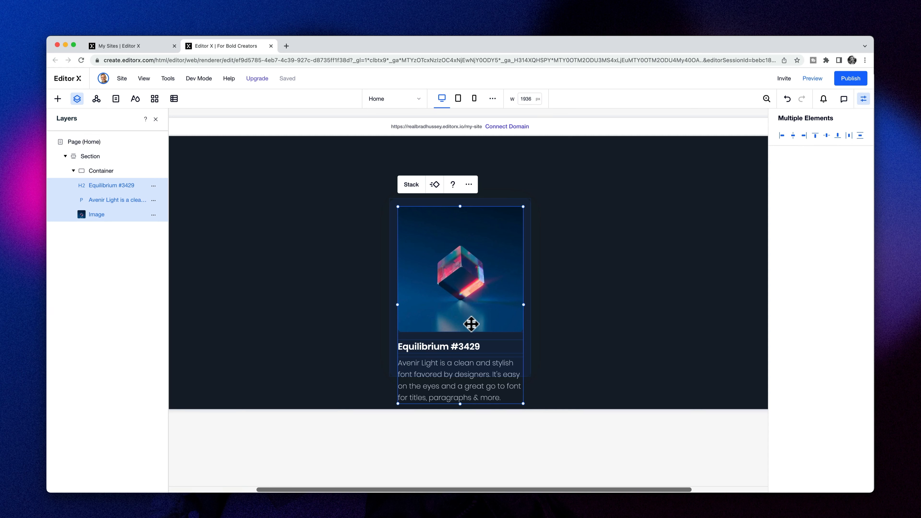
left_click(412, 184)
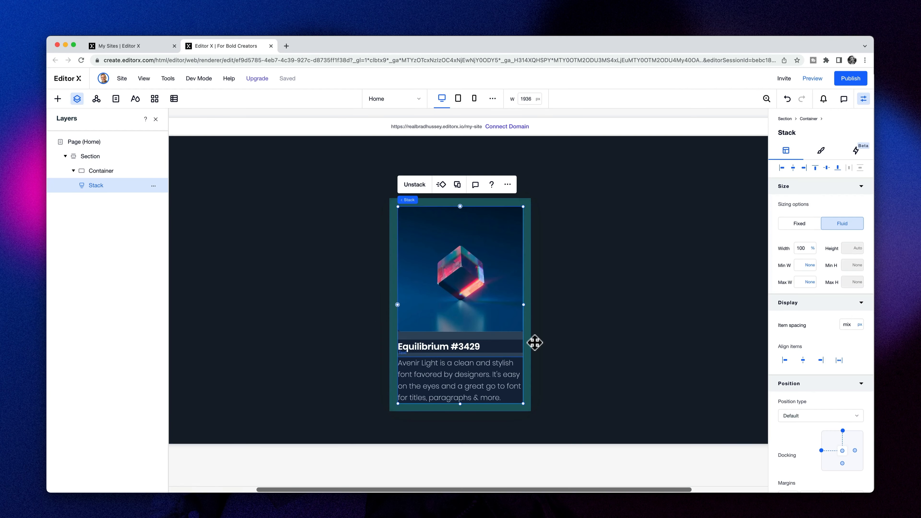
left_click(849, 325)
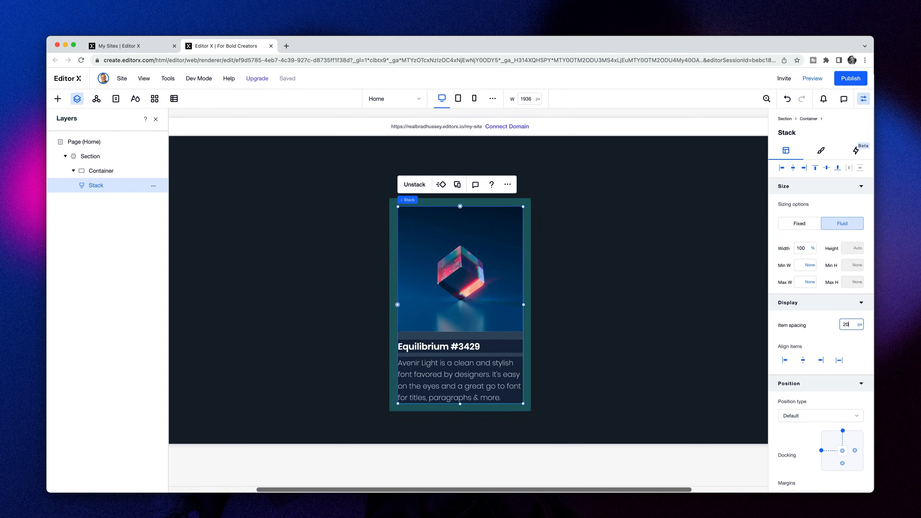
key("Tab")
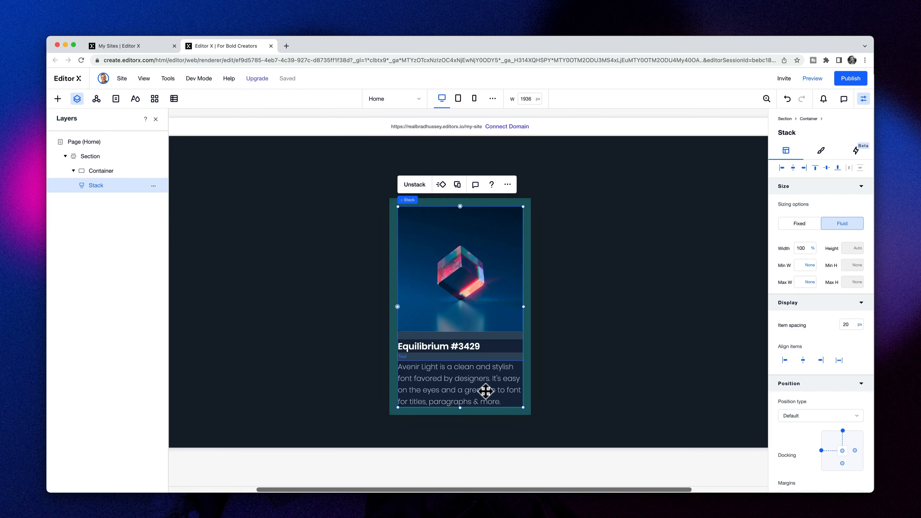
- Change the paragraph's text to a darker gray theme color
double_click(453, 376)
left_click(612, 323)
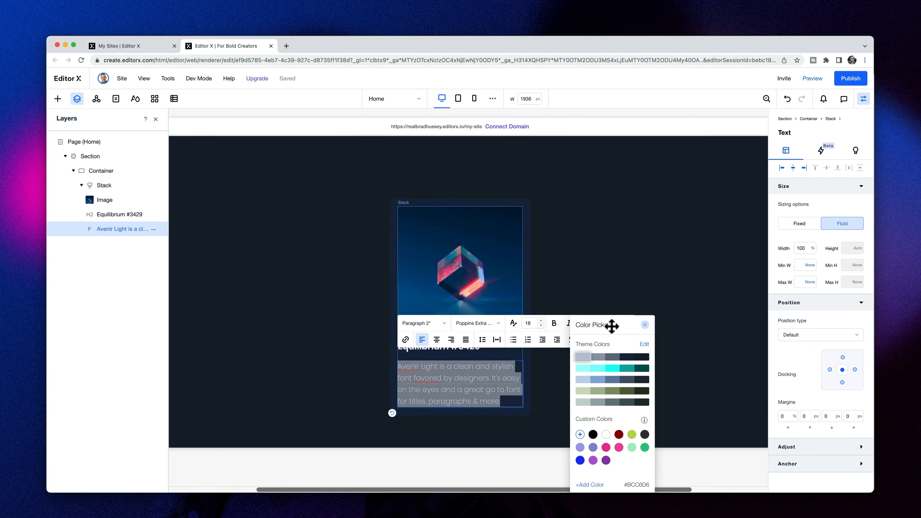
left_click(608, 361)
left_click(543, 383)
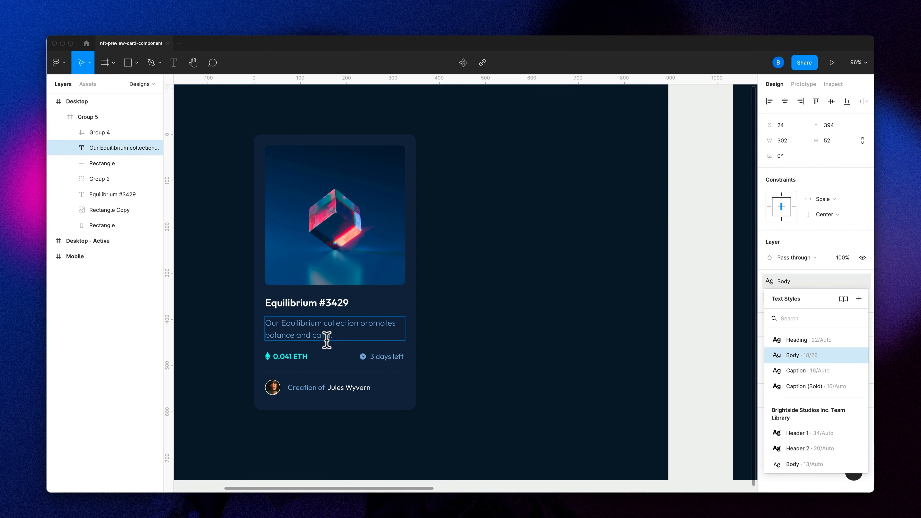
- Replace the paragraph's placeholder with "Our Equilibrium collection promotes balance and calm." copied from the Figma design
triple_click(327, 333)
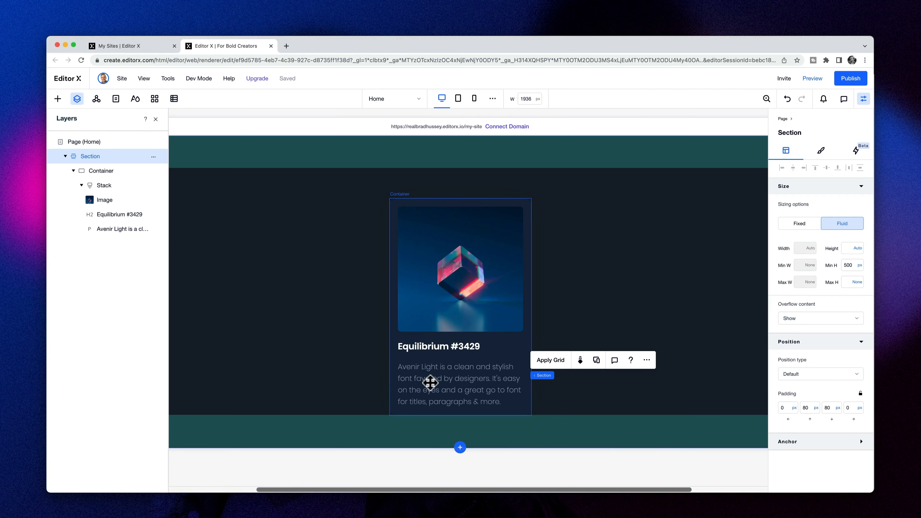
left_click(429, 380)
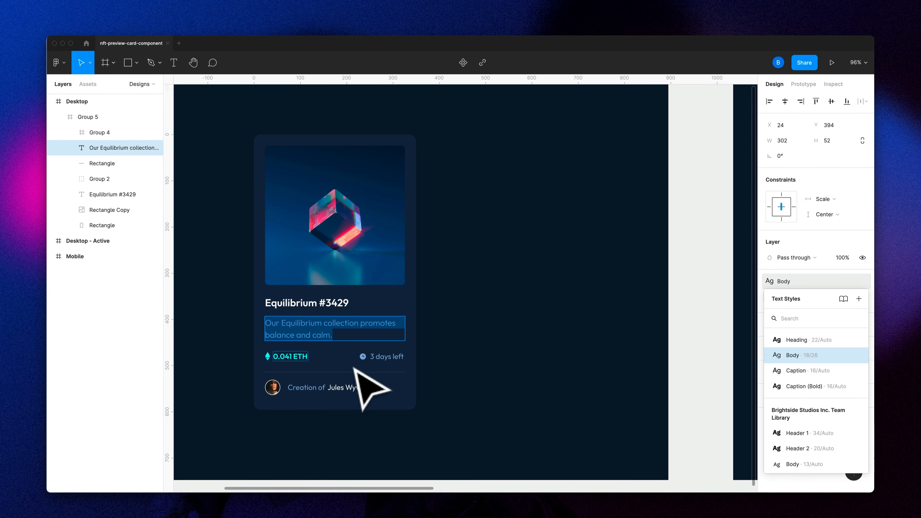
double_click(304, 357)
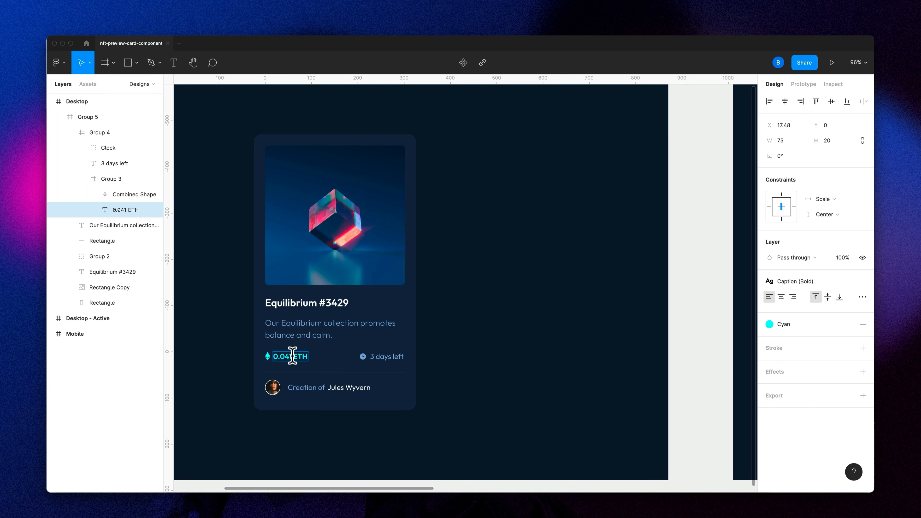
key("super+a")
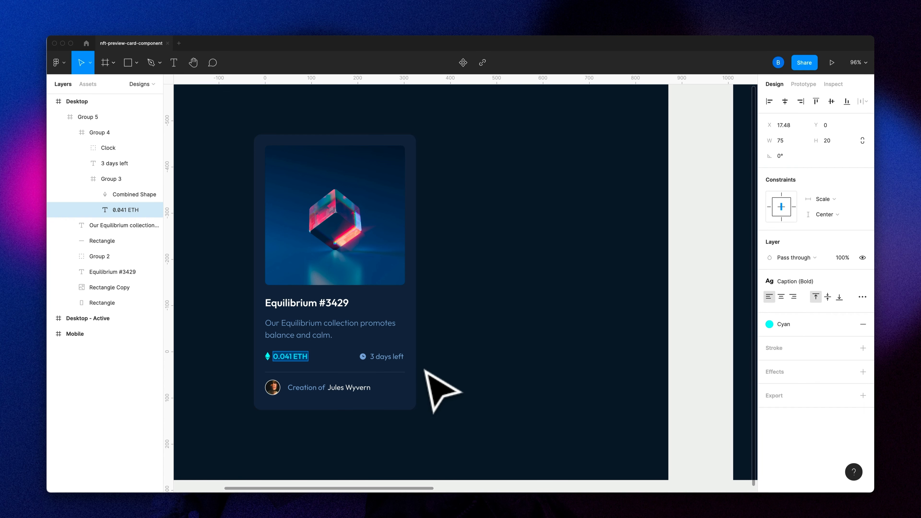
key("Escape")
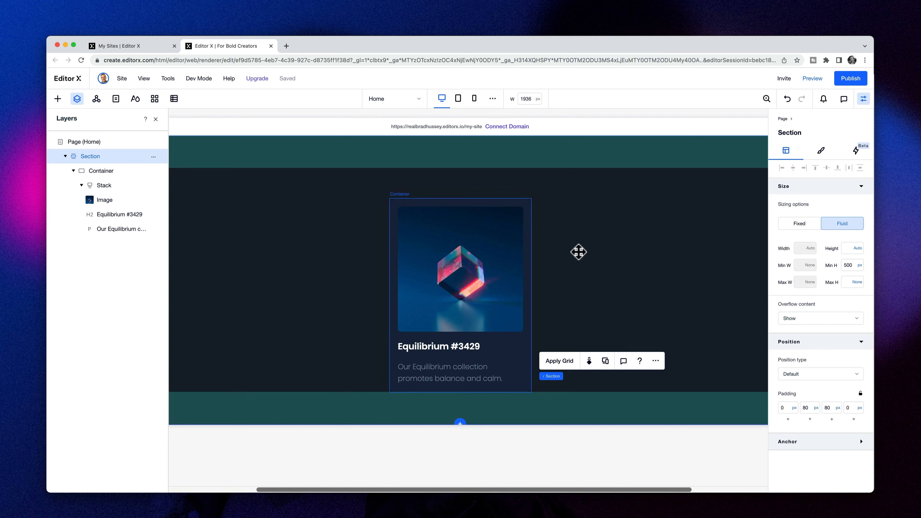
- Preview the page with the preview area enlarged to about 864 px high, and return to editing the site
left_click(813, 79)
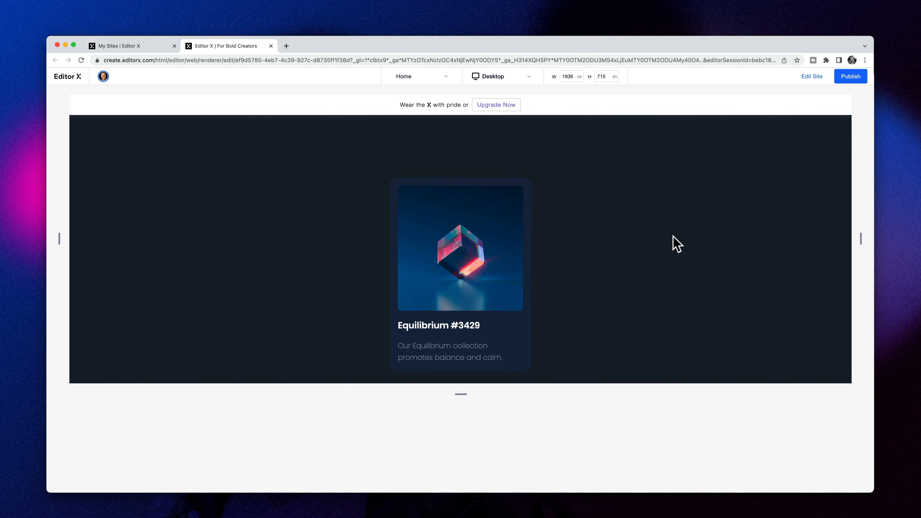
left_click_drag(463, 435, 478, 464)
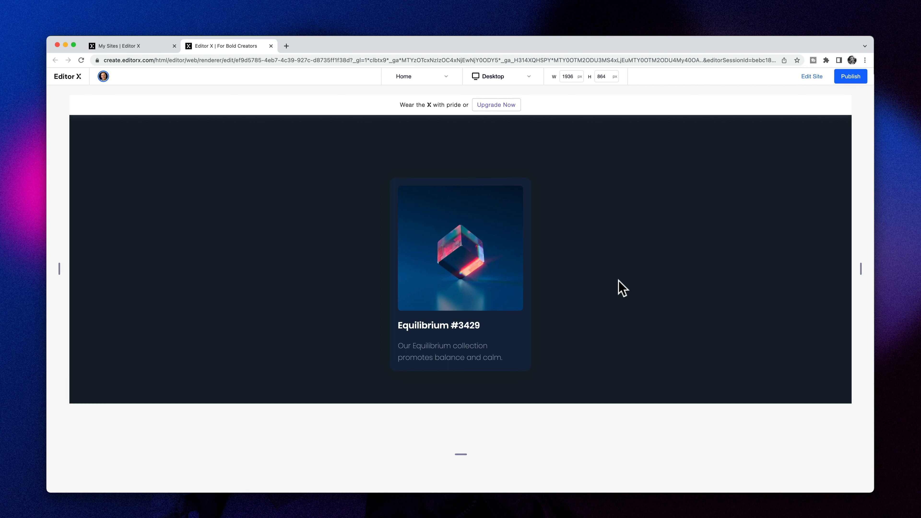
left_click(811, 76)
key("super+Tab")
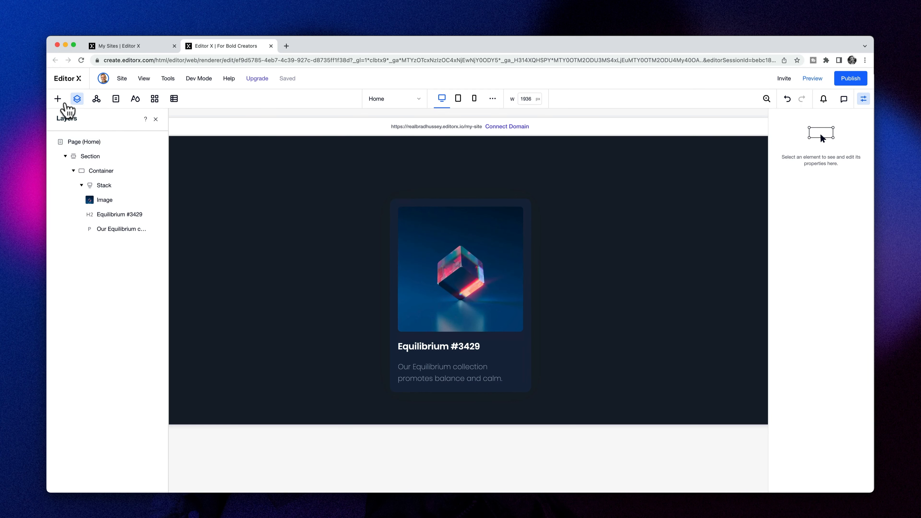
- Add a new paragraph to the section outside the card and replace its text with "0.041 ETH" copied from Figma
left_click(57, 98)
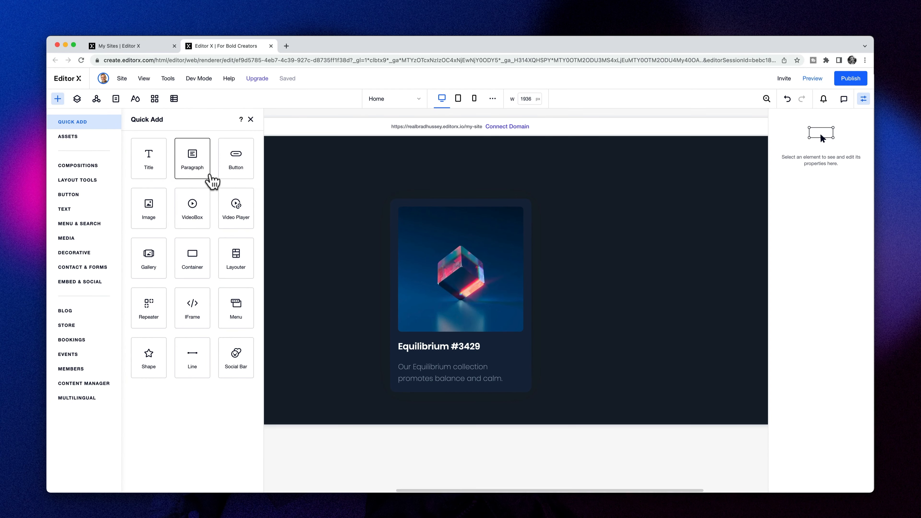
left_click_drag(200, 168, 271, 257)
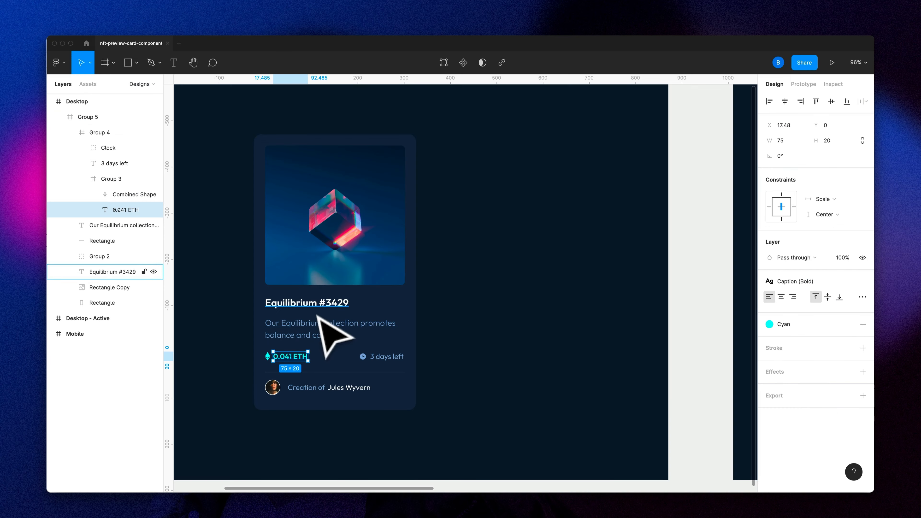
double_click(292, 354)
key("super+c")
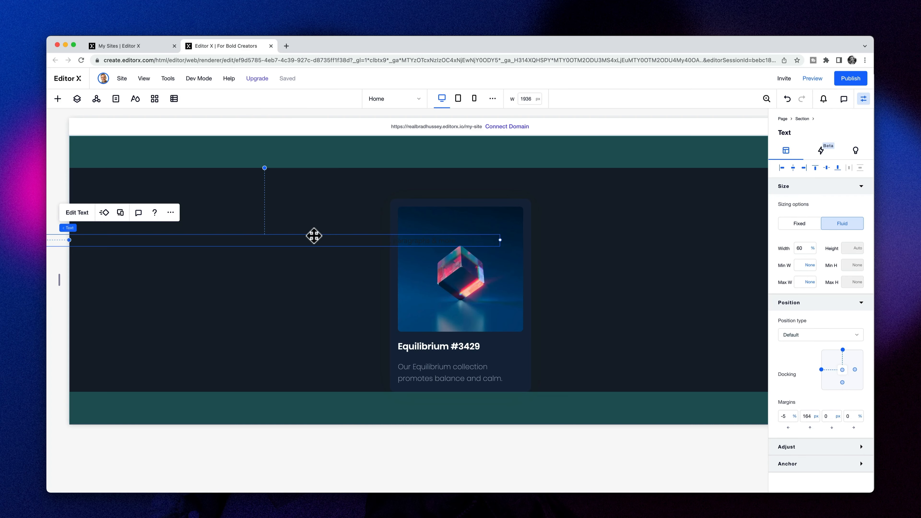
double_click(311, 243)
key("super+v")
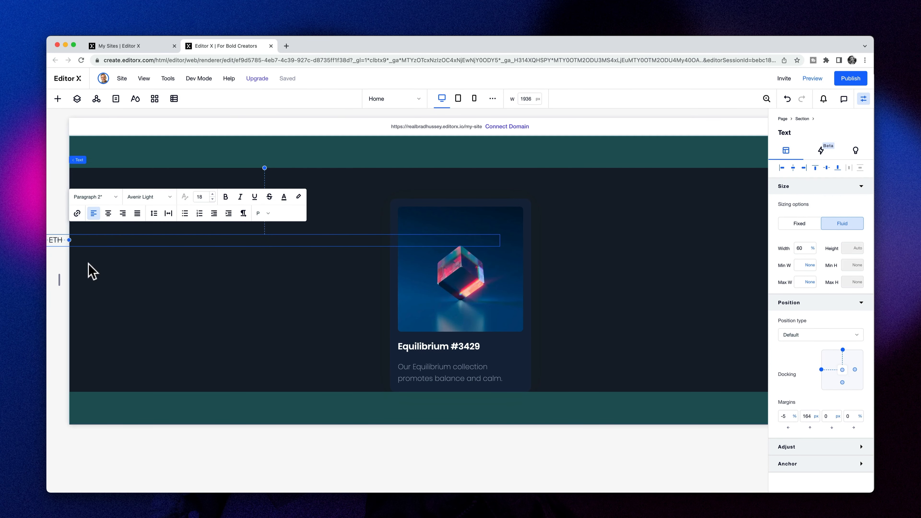
- Set the width of the "0.041 ETH" text element to 100 px
left_click(803, 250)
type("100px")
key("Return")
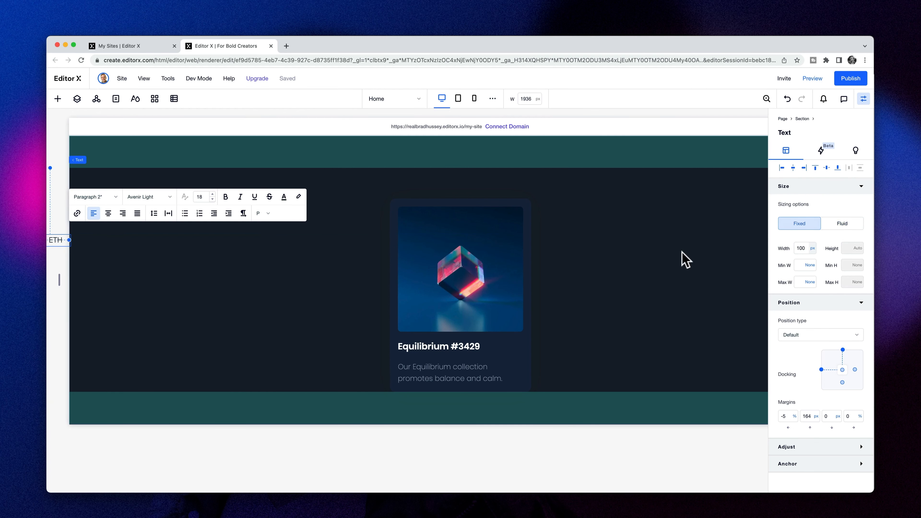
left_click(113, 262)
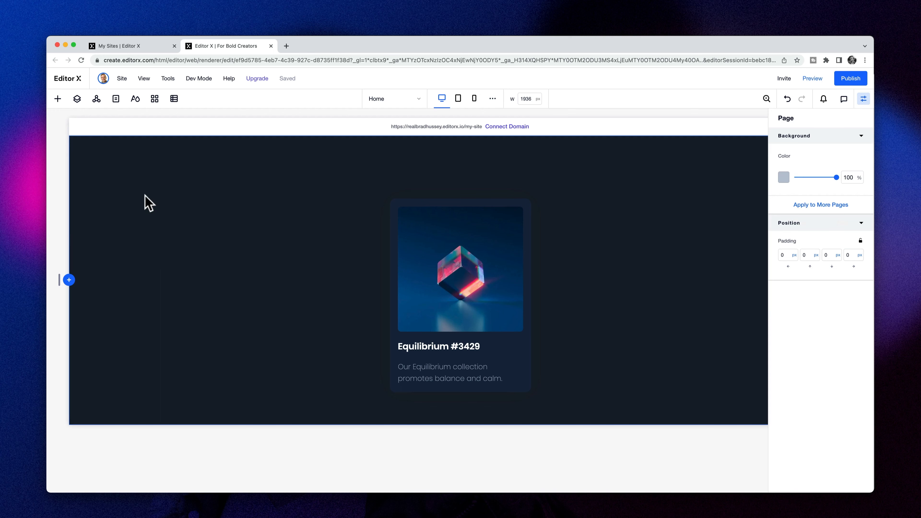
- Change the font of the "0.041 ETH" text to Poppins Semi Bold
left_click(77, 100)
left_click(109, 172)
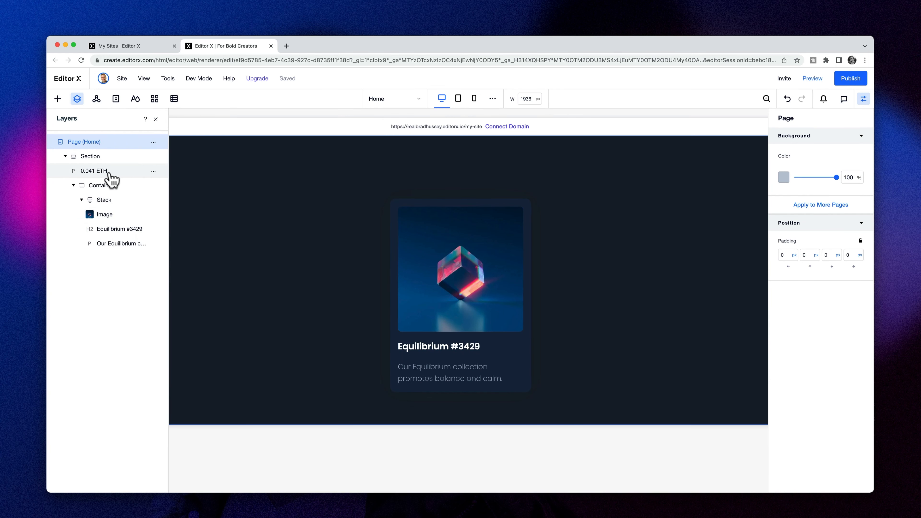
double_click(295, 241)
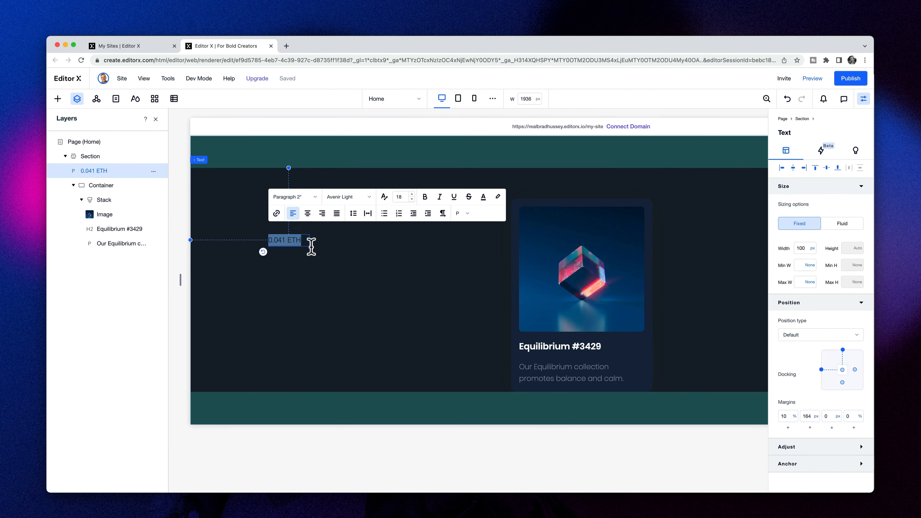
left_click(342, 198)
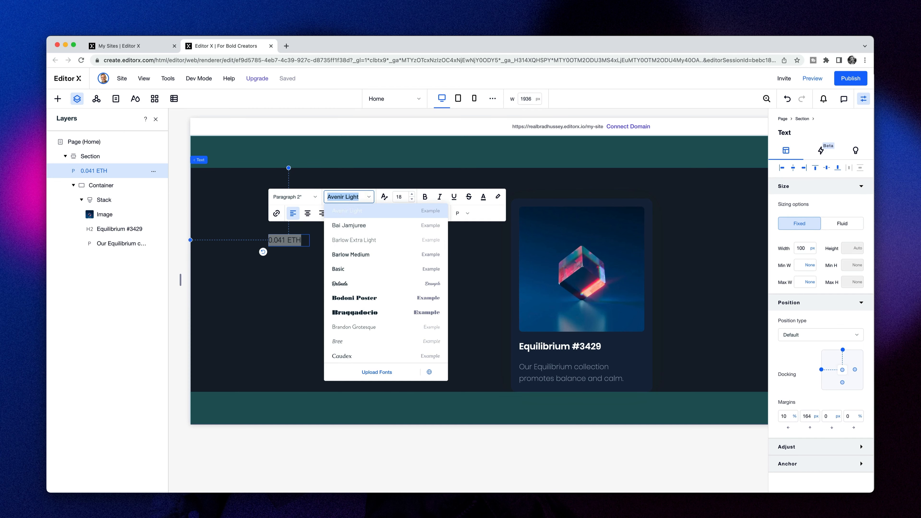
type("Pop")
left_click(365, 226)
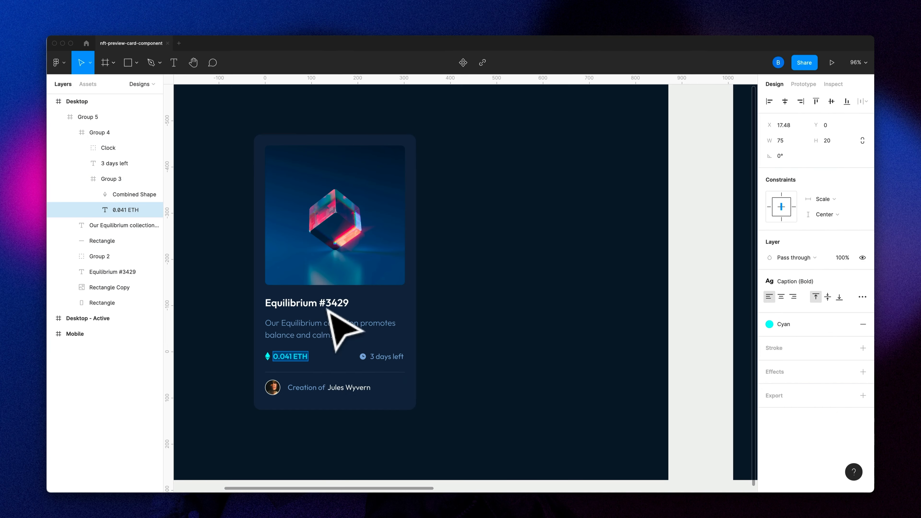
- Match the Figma caption style by setting the "0.041 ETH" text to size 16 and the cyan theme color #00FFF8
left_click(800, 283)
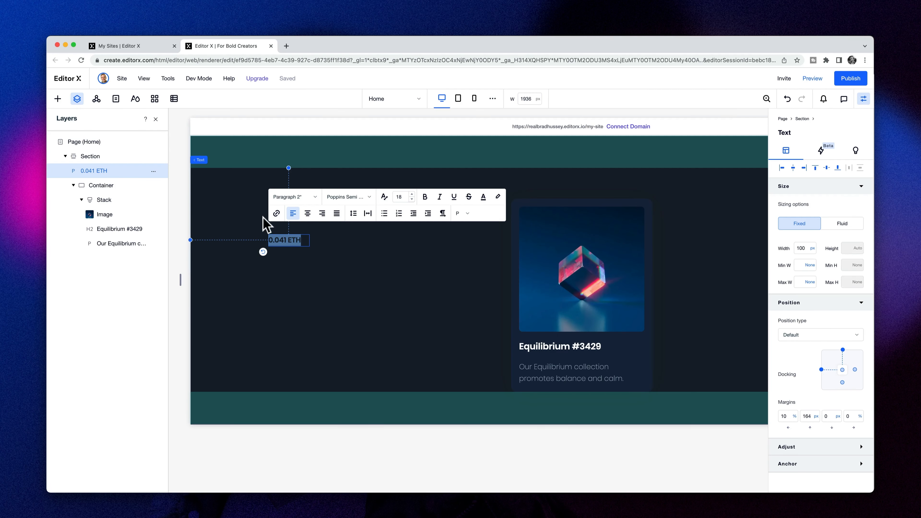
left_click(400, 197)
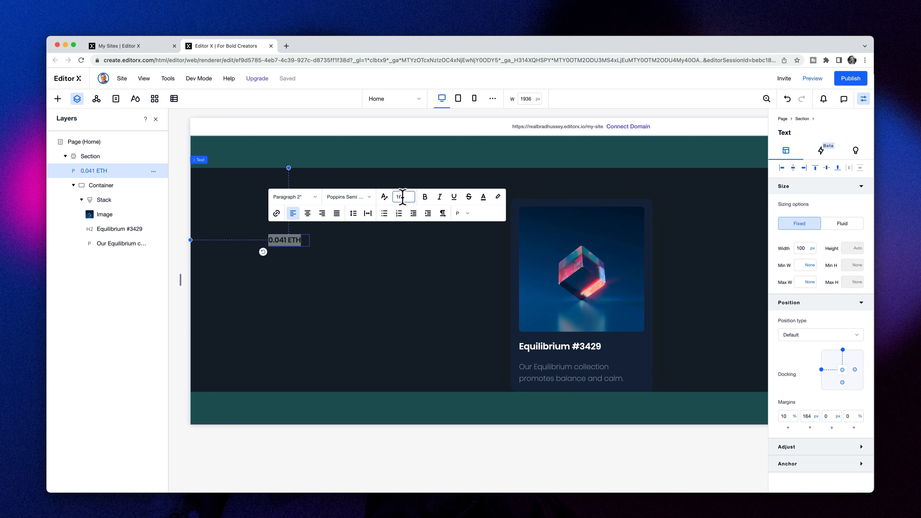
left_click(483, 197)
left_click(483, 256)
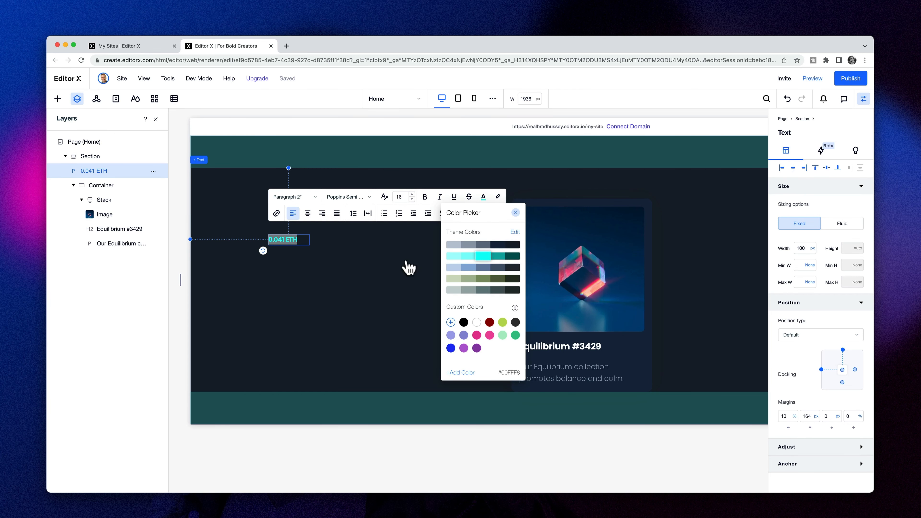
left_click(303, 252)
left_click(313, 289)
- Add the Ethereum icon from the uploaded site files to the section, sized 18 px wide, near the "0.041 ETH" text
left_click(58, 98)
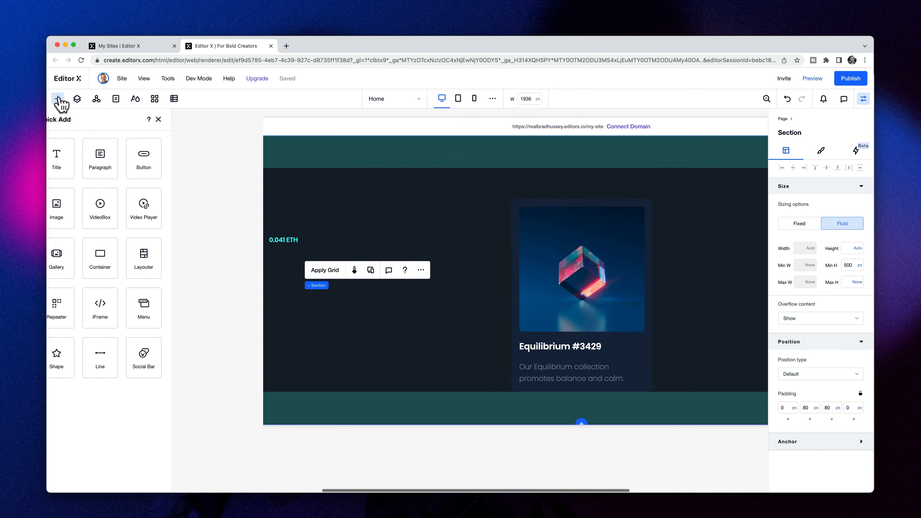
left_click(66, 238)
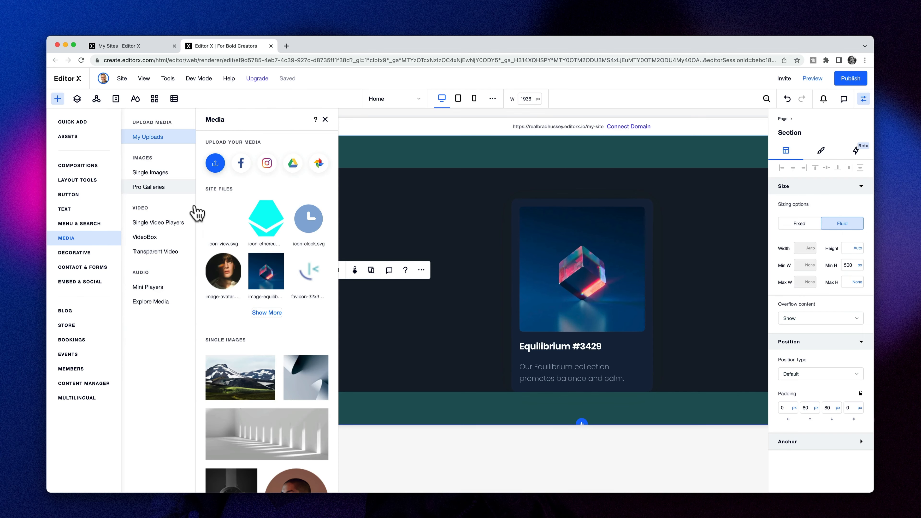
left_click_drag(270, 228, 228, 261)
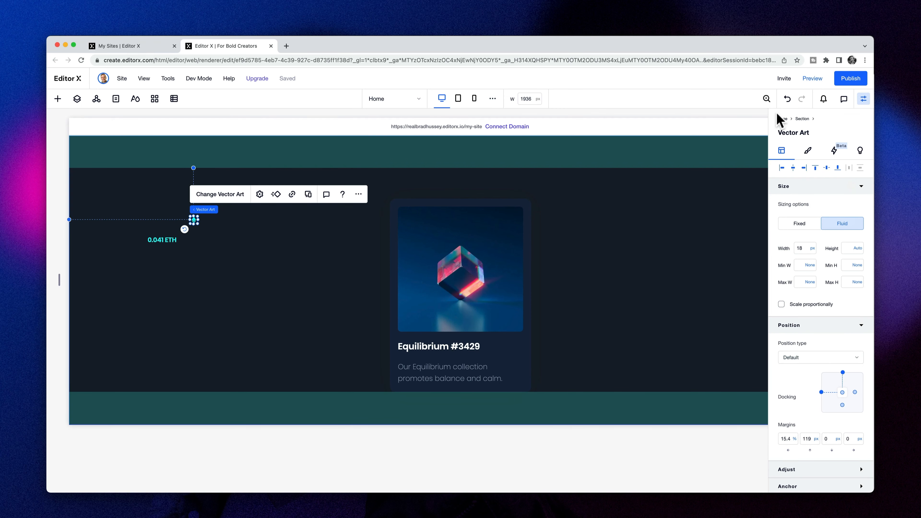
- Place the Ethereum icon directly to the left of the "0.041 ETH" text and wrap both in a container
left_click(766, 99)
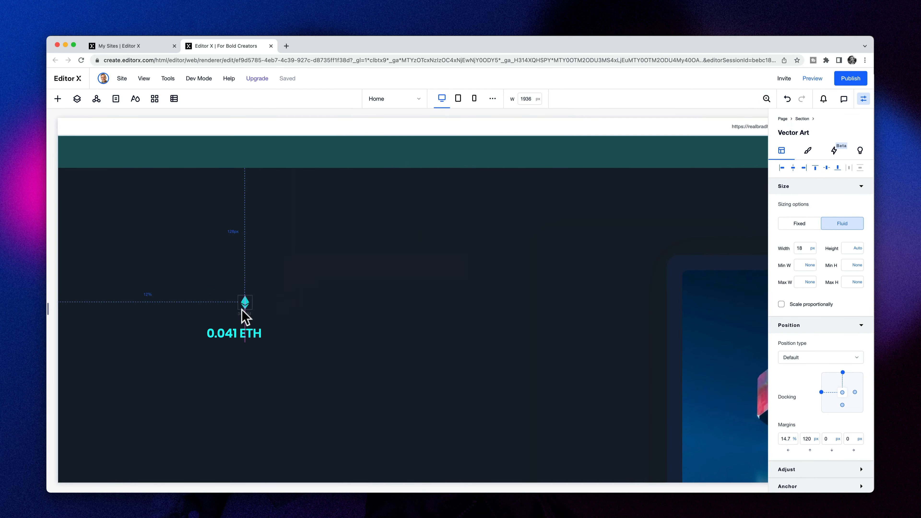
left_click_drag(241, 310, 197, 334)
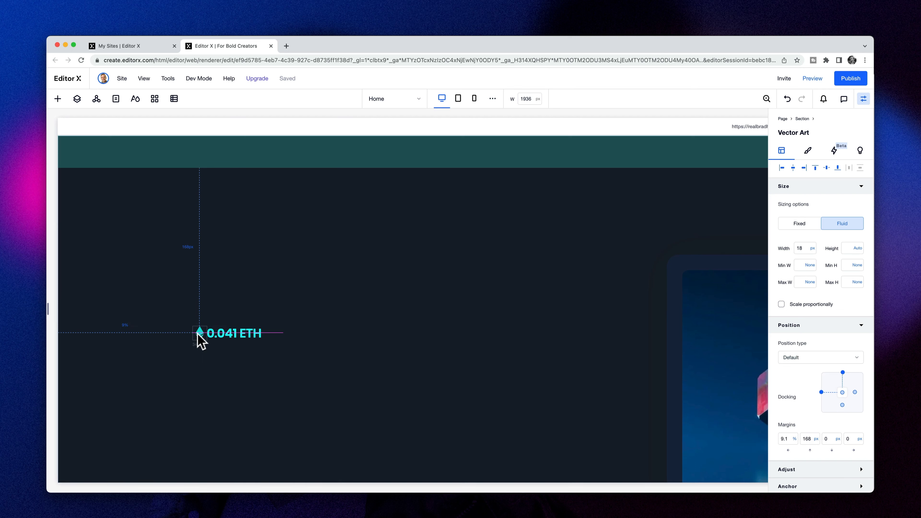
left_click_drag(197, 333, 198, 334)
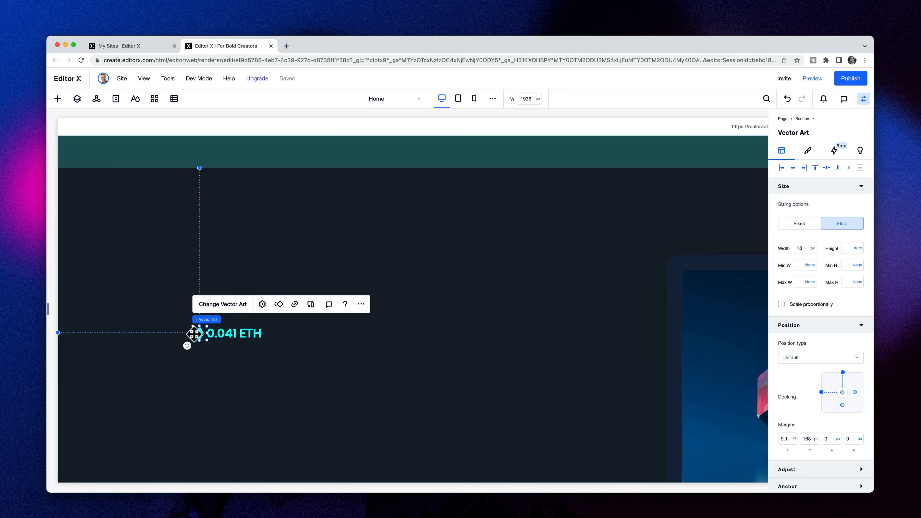
left_click_drag(195, 333, 197, 334)
left_click(232, 334, "shift")
left_click(218, 304)
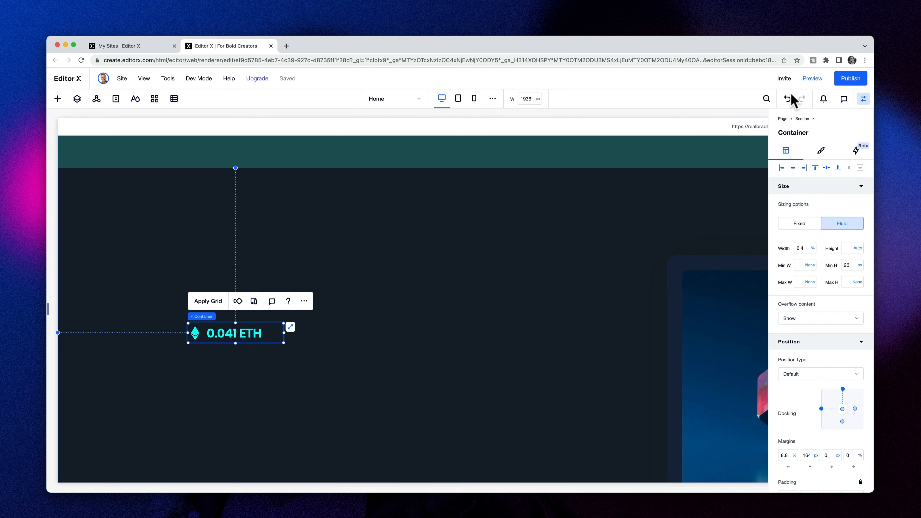
- Duplicate the "0.041 ETH" container to its right and change the copy's text to "3 days left"
left_click(767, 99)
left_click(768, 123)
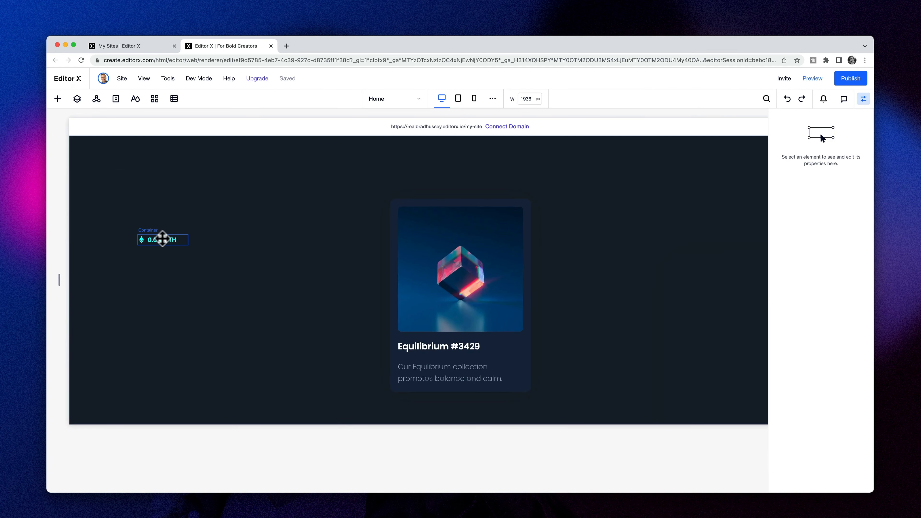
left_click(162, 239)
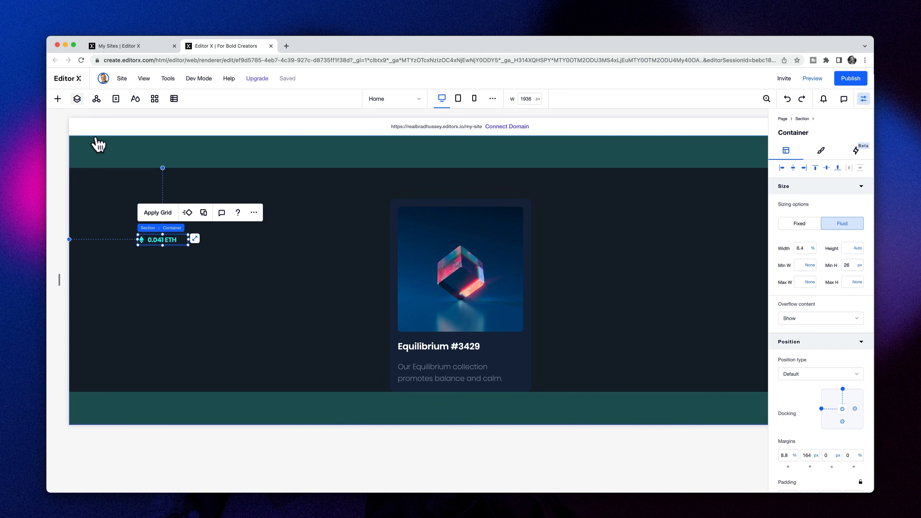
left_click_drag(163, 239, 244, 235)
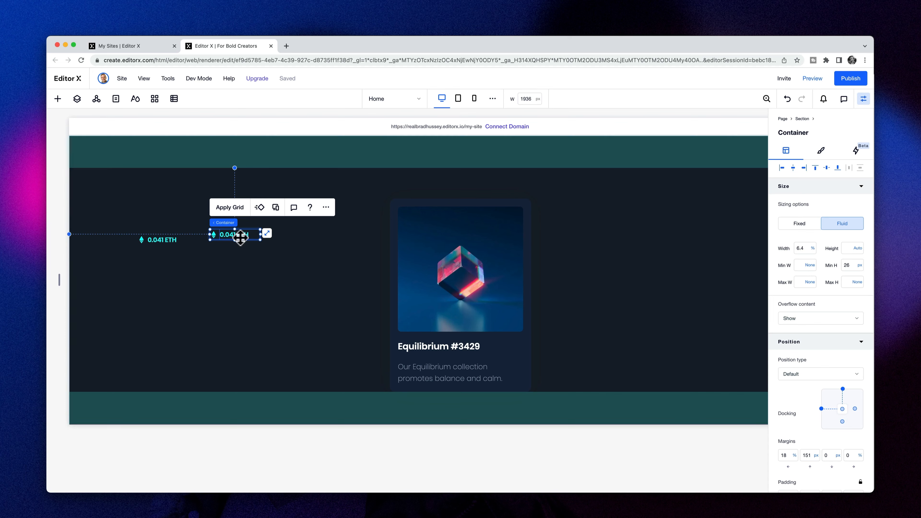
double_click(240, 236)
type("3 days left")
key("super+a")
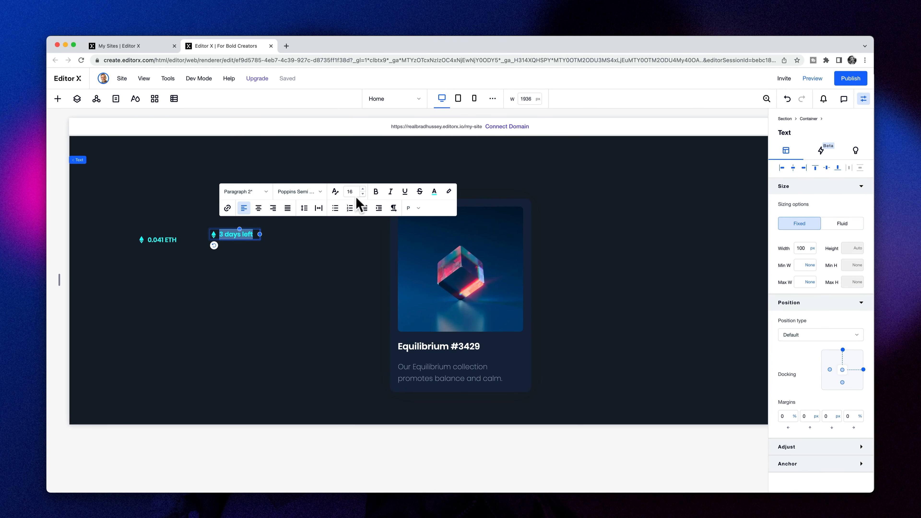
- Style the "3 days left" text with the Poppins Extra Light font and the soft blue theme color #8BACD9
left_click(299, 192)
left_click(297, 319)
left_click(435, 191)
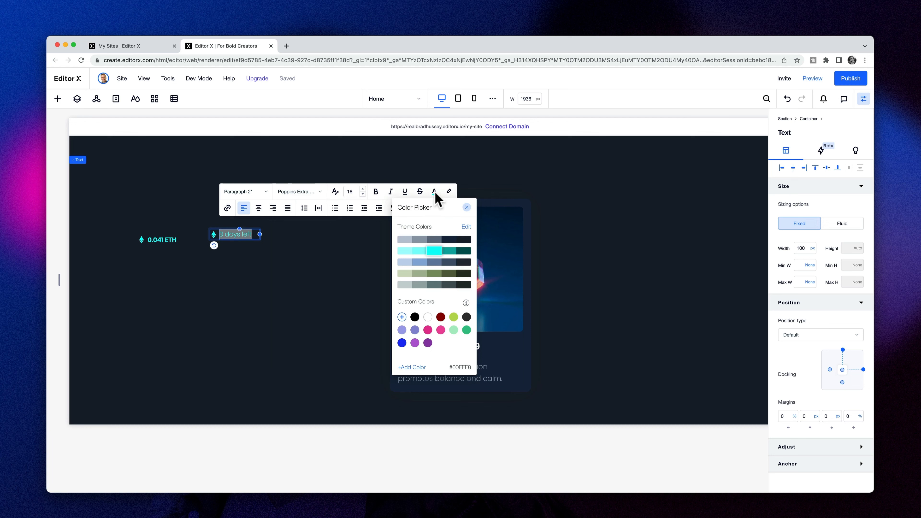
left_click(419, 262)
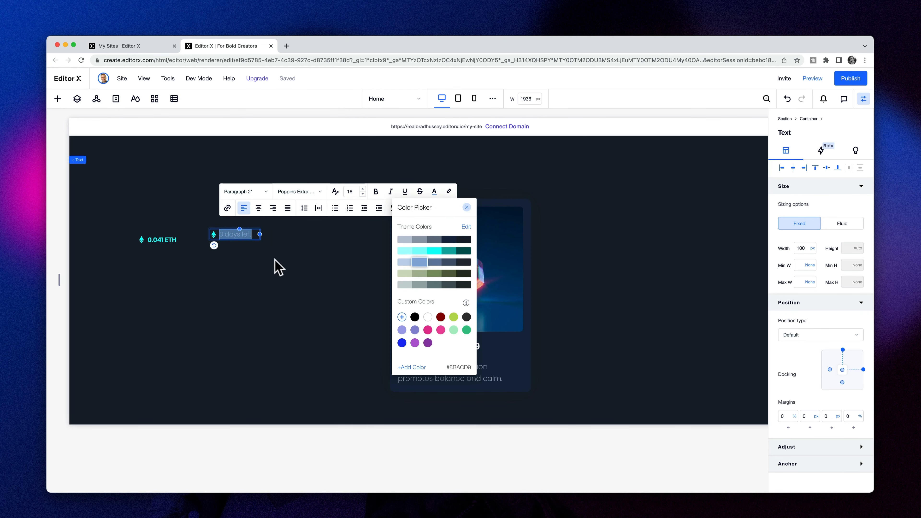
left_click(254, 268)
- Replace the Ethereum icon beside "3 days left" with the uploaded clock icon from the site files, 15 px wide
left_click(212, 233)
left_click(234, 208)
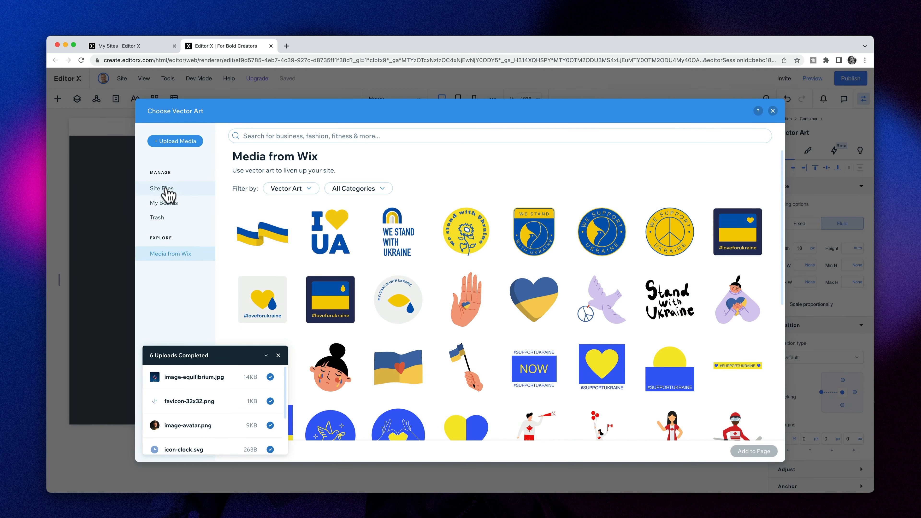
left_click(168, 195)
left_click(377, 221)
left_click(754, 451)
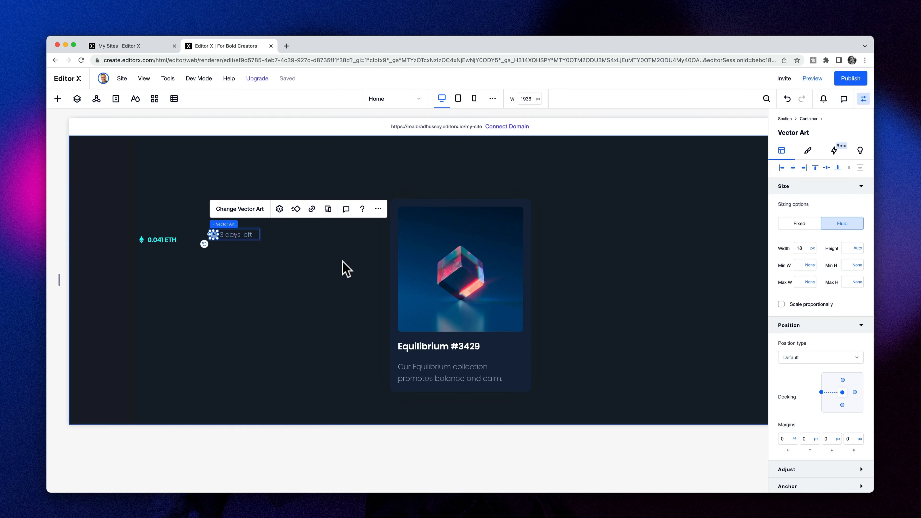
left_click(803, 248)
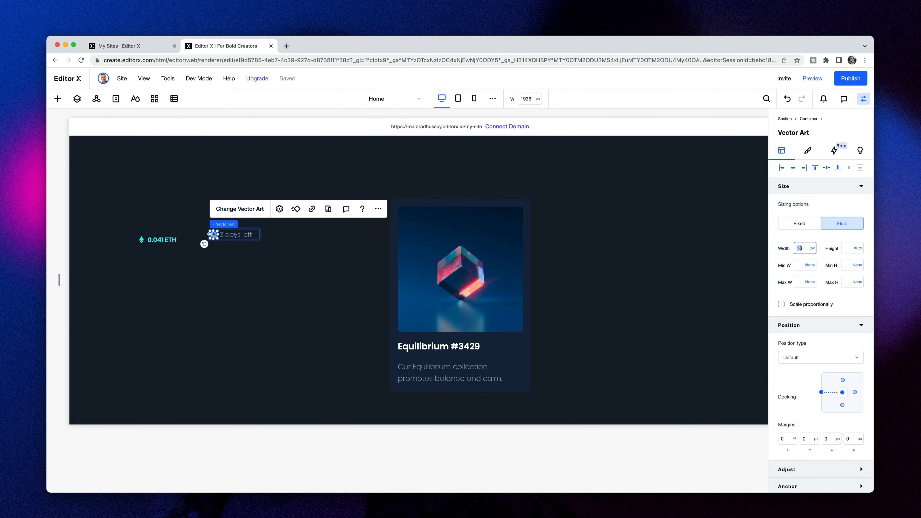
- Line up the "3 days left" container with the "0.041 ETH" container and wrap both in one container
left_click(216, 237)
mouse_move(227, 236)
left_mouse_down()
mouse_move(241, 241)
mouse_move(221, 240)
left_mouse_up()
left_click(176, 242, "shift")
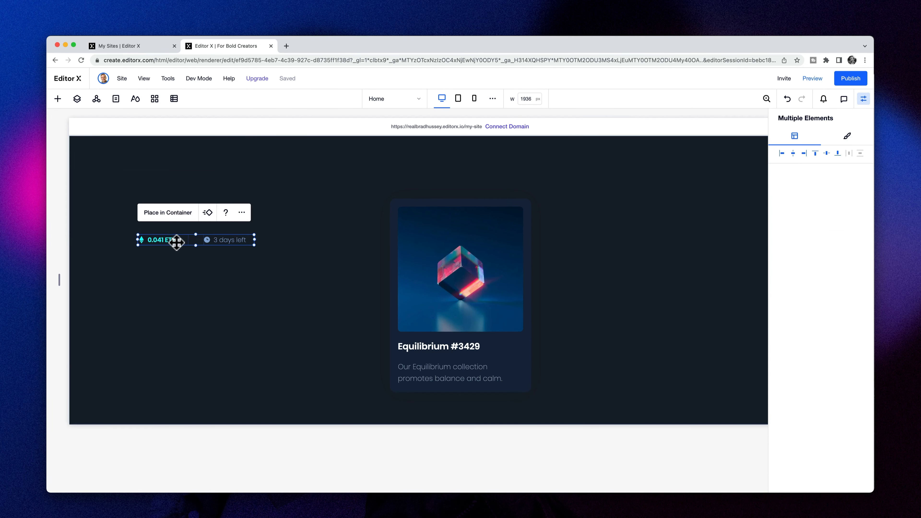
left_click(174, 218)
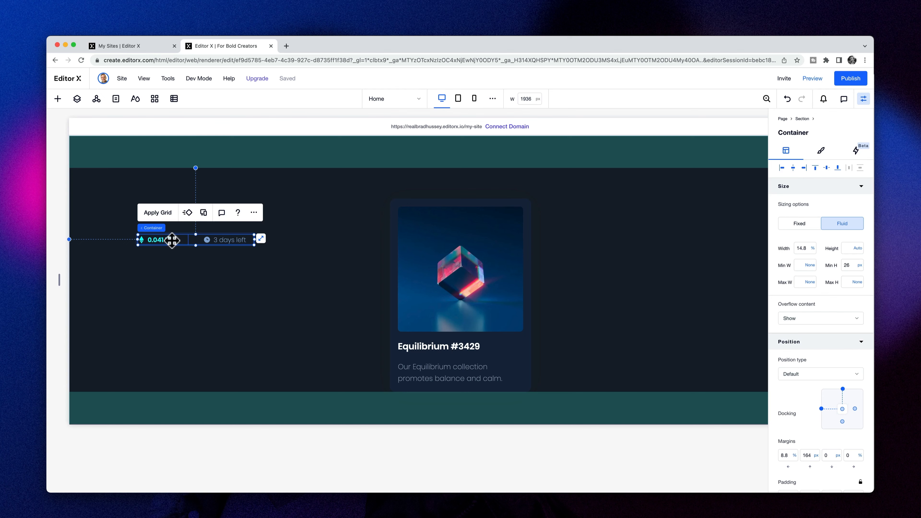
- Move the combined price and time container into the card's stack below the description, at 100% width with no margins
left_click_drag(171, 240, 429, 380)
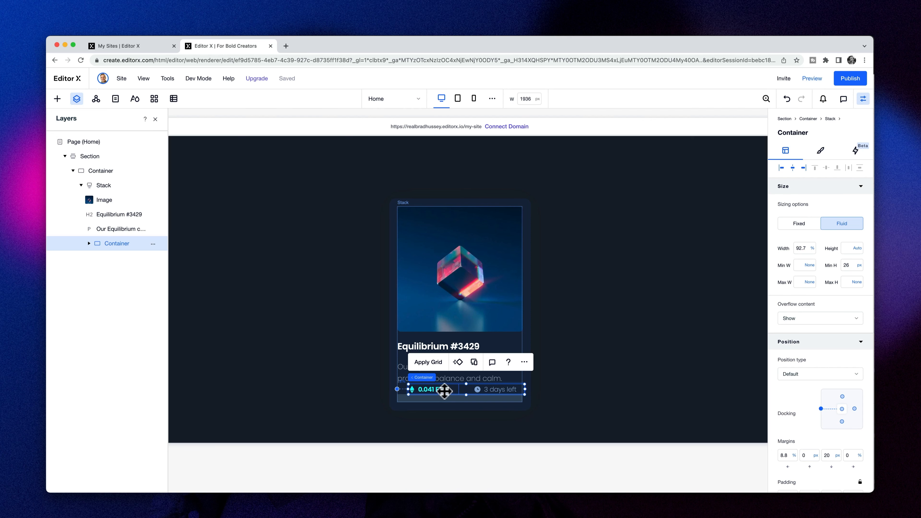
left_click_drag(444, 391, 435, 392)
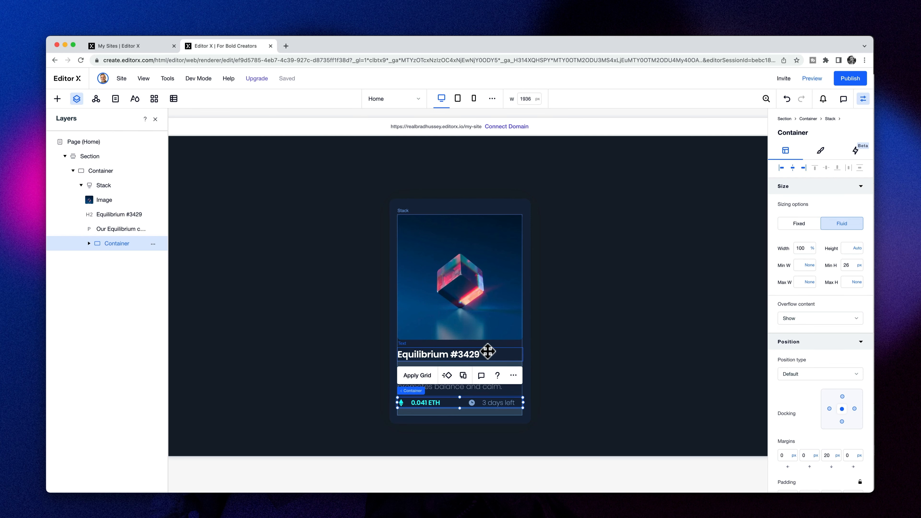
key("super+Tab")
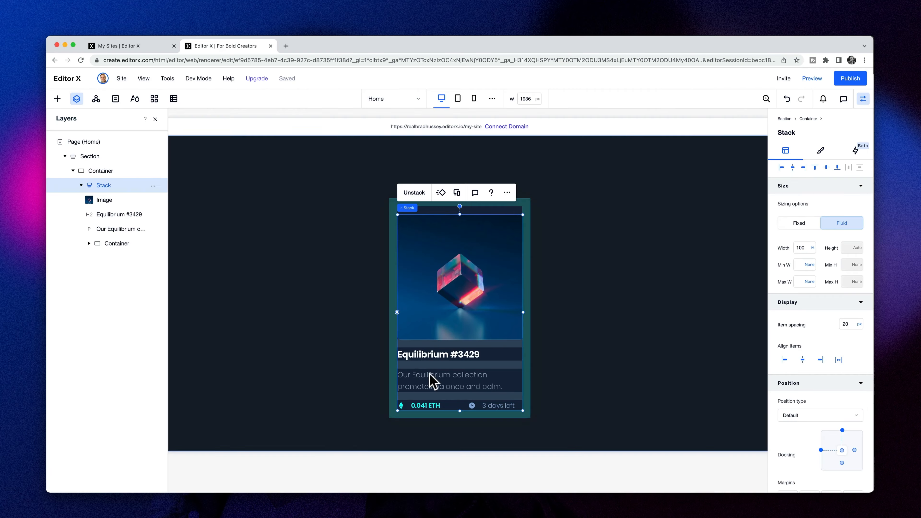
- Align the "3 days left" text to the right within its container
left_click(486, 408)
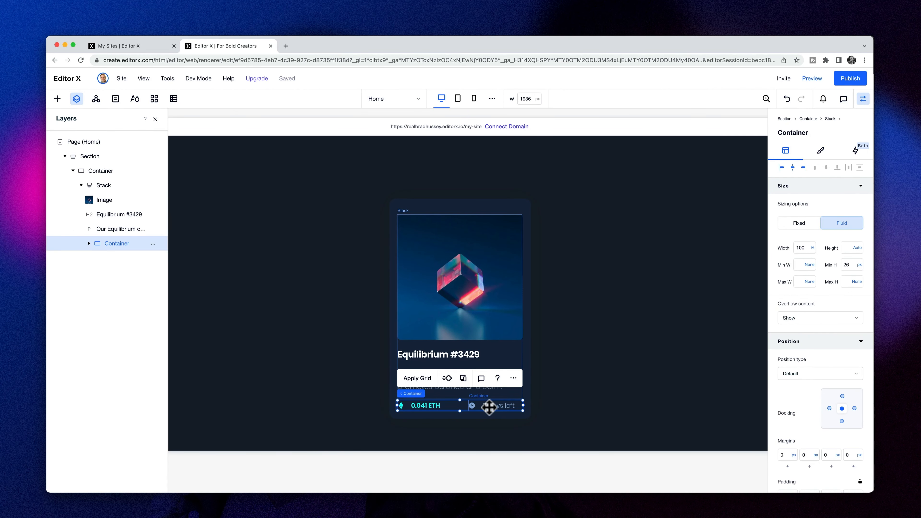
left_click(489, 407)
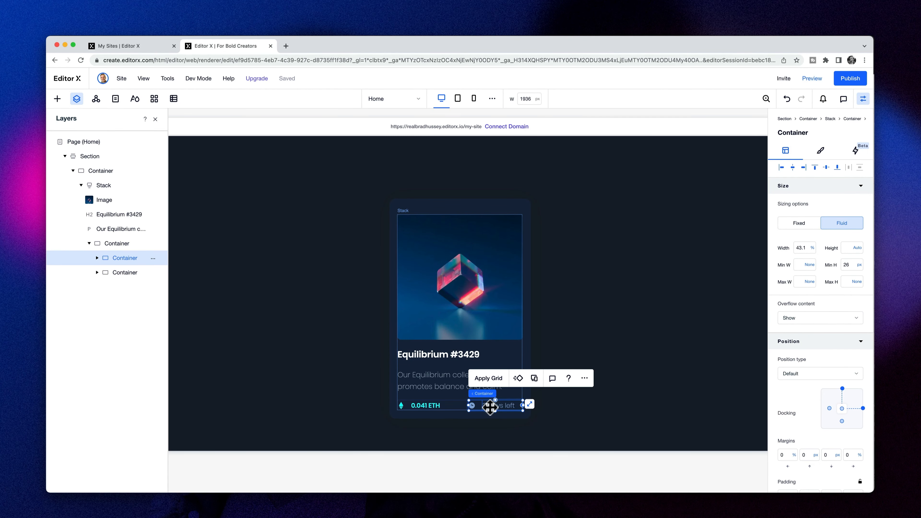
left_click(506, 407)
double_click(505, 406)
left_click(535, 379)
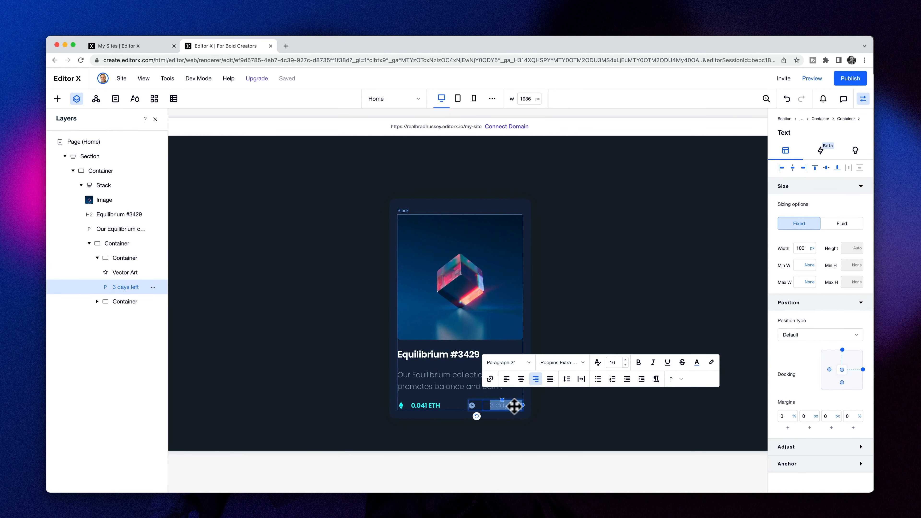
- Move the clock icon right, close to the "3 days left" text
left_click(472, 405)
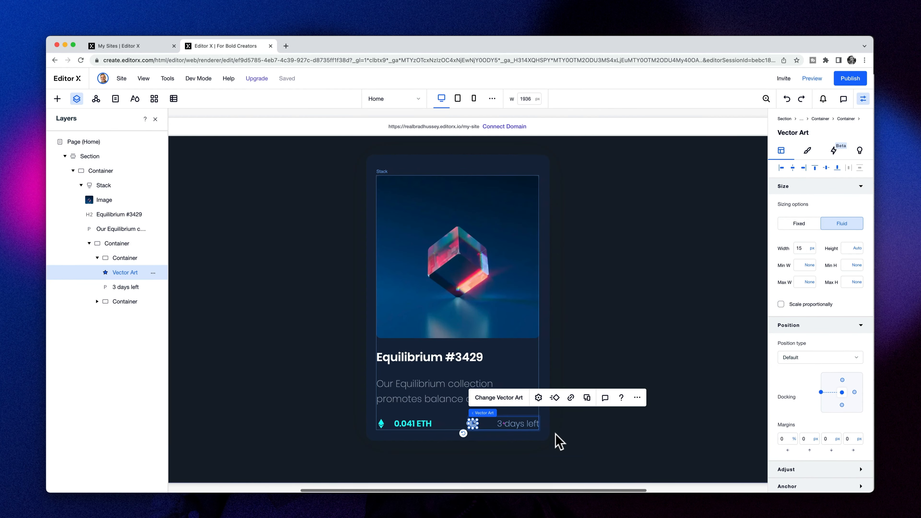
left_click(565, 441)
left_click(475, 427)
left_click(475, 426)
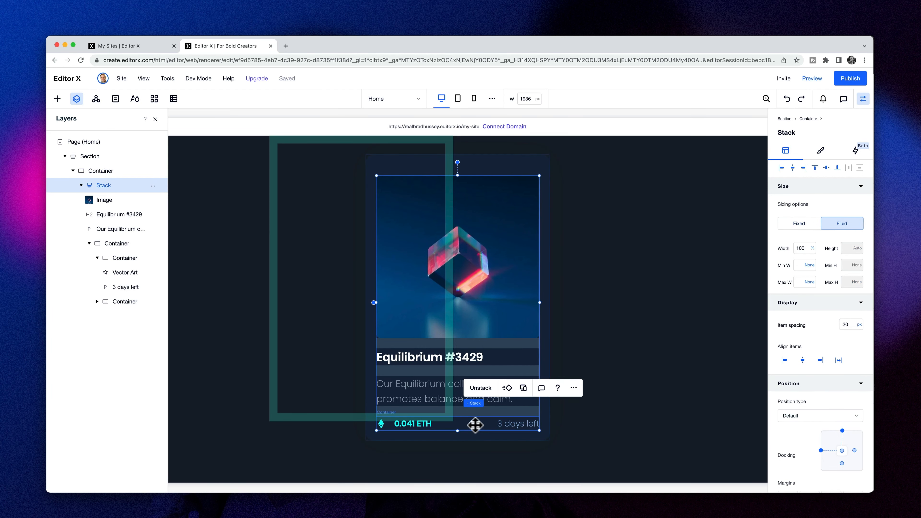
left_click_drag(474, 425, 490, 425)
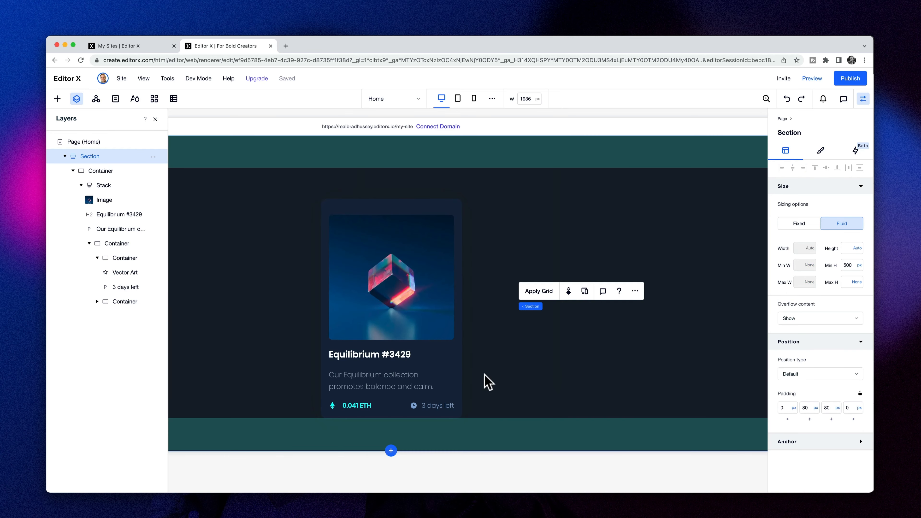
- Remove the top margin of the stack inside the card container
scroll(533, 298, "left", 1)
left_click(592, 221)
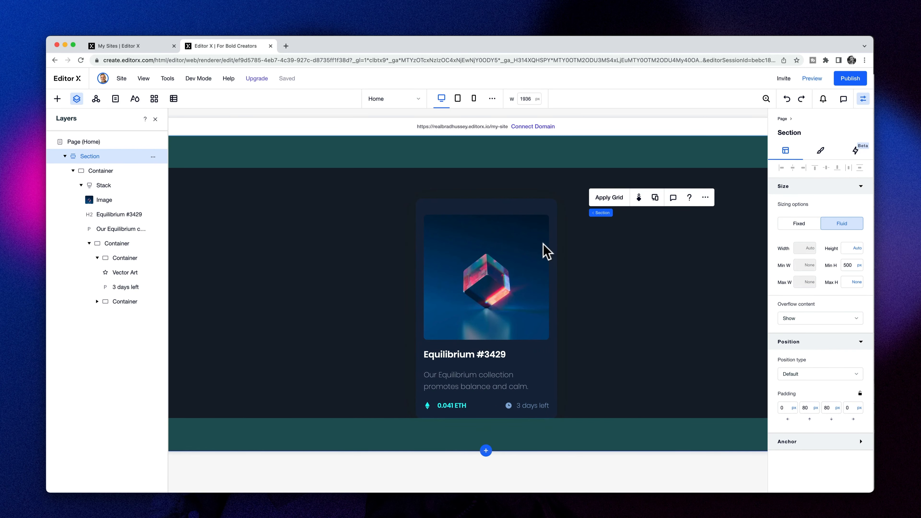
left_click(507, 203)
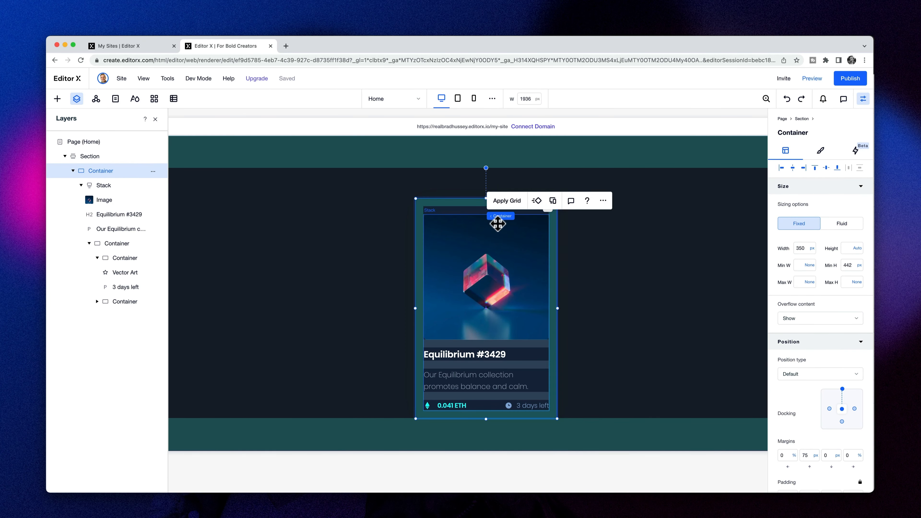
left_click(498, 224)
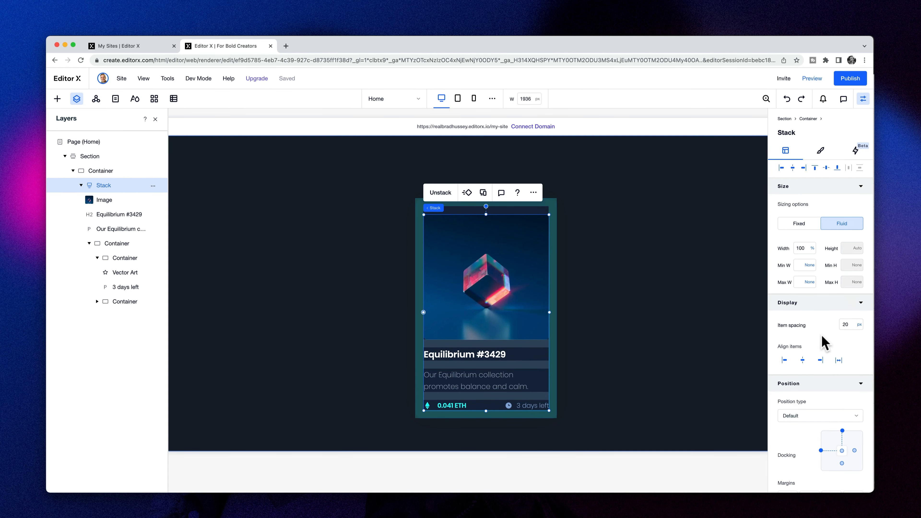
scroll(823, 343, "down", 3)
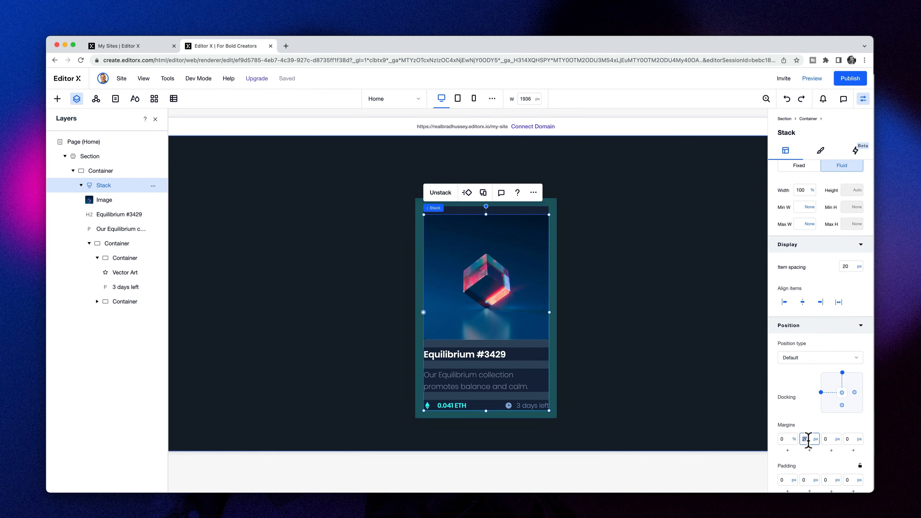
key("Return")
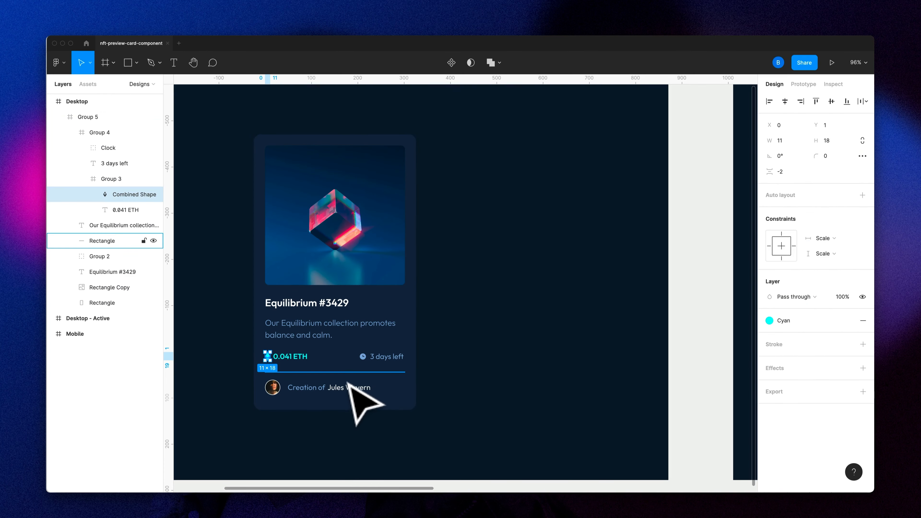
- Inspect the divider line below the price row and the card group in the Figma design, and return to Editor X
left_click(362, 372)
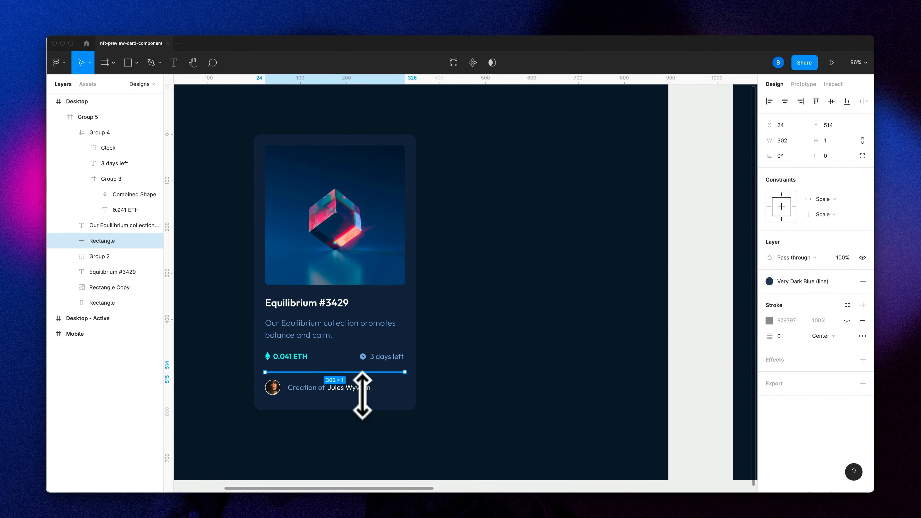
left_click(441, 378)
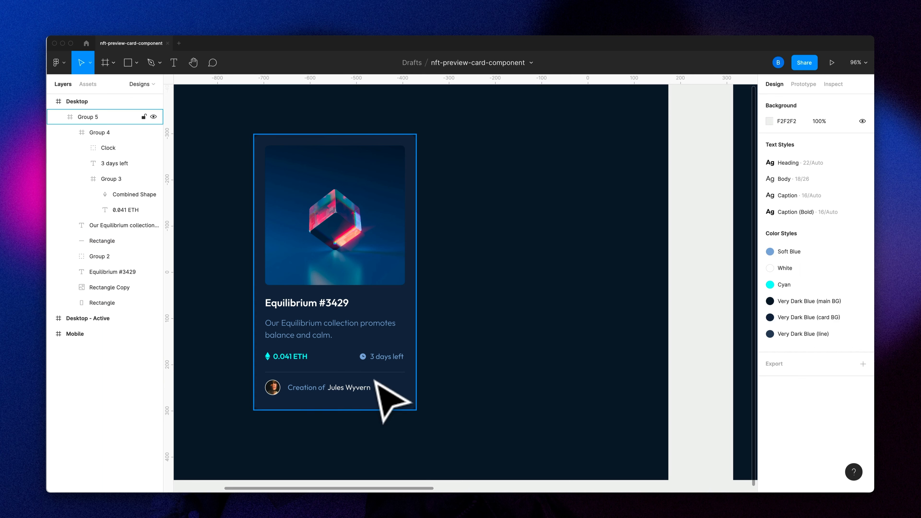
left_click(300, 380)
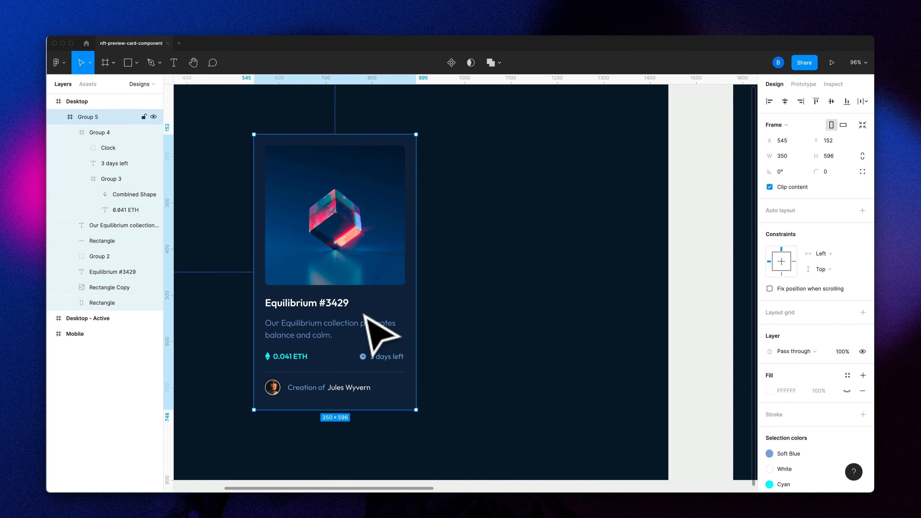
key("super+Tab")
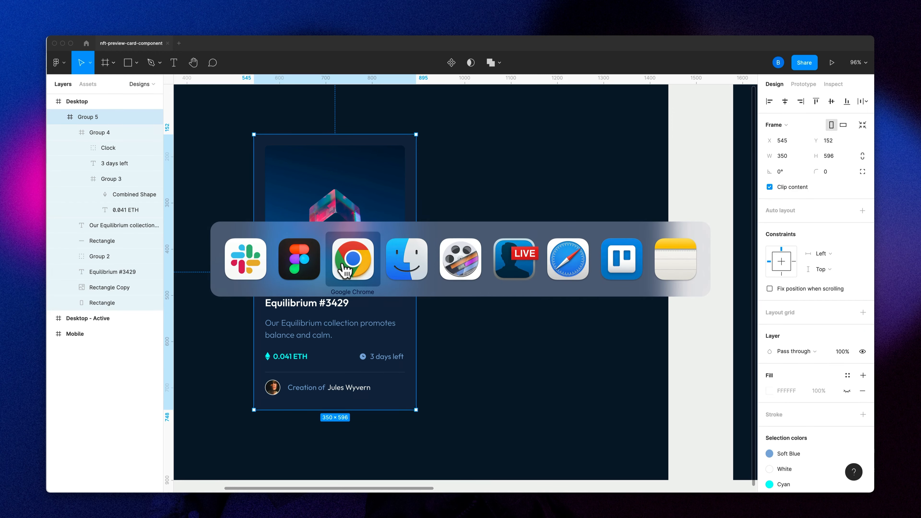
left_click(344, 271)
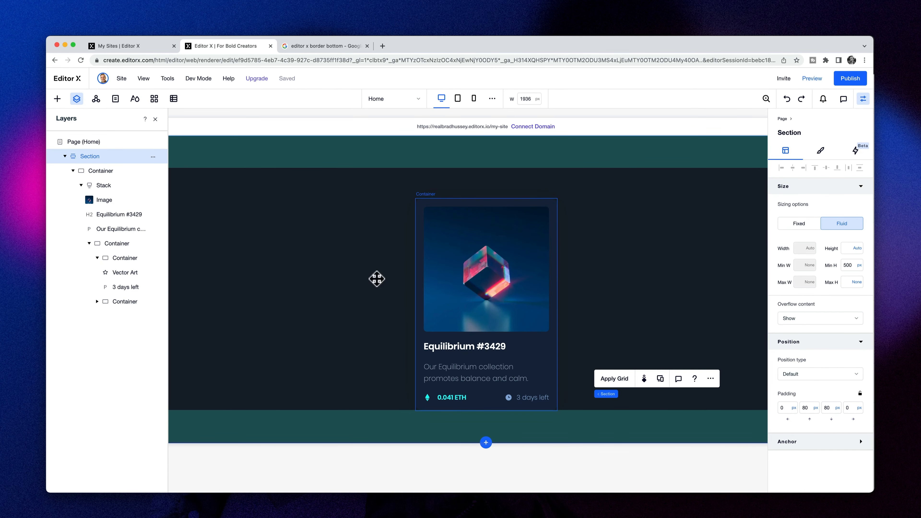
- Open the border design settings of the card's stack to check the available border options
left_click(115, 186)
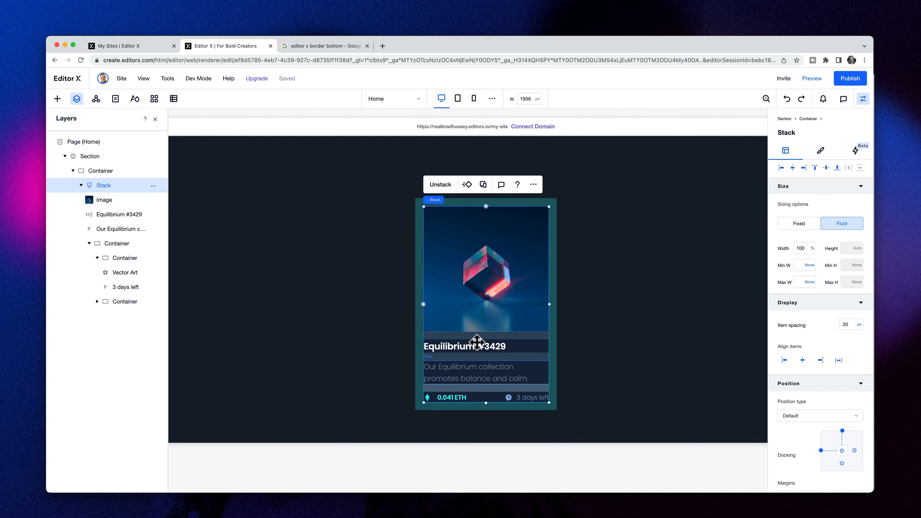
left_click(821, 151)
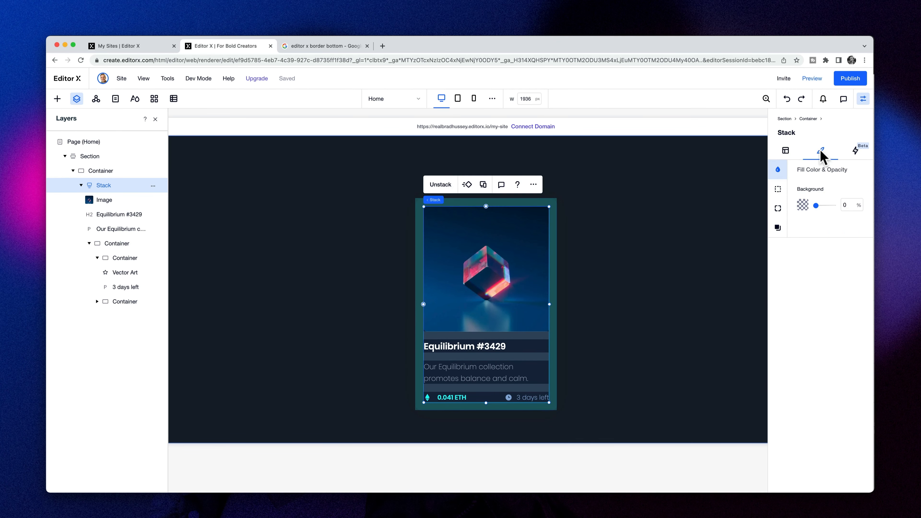
left_click(778, 189)
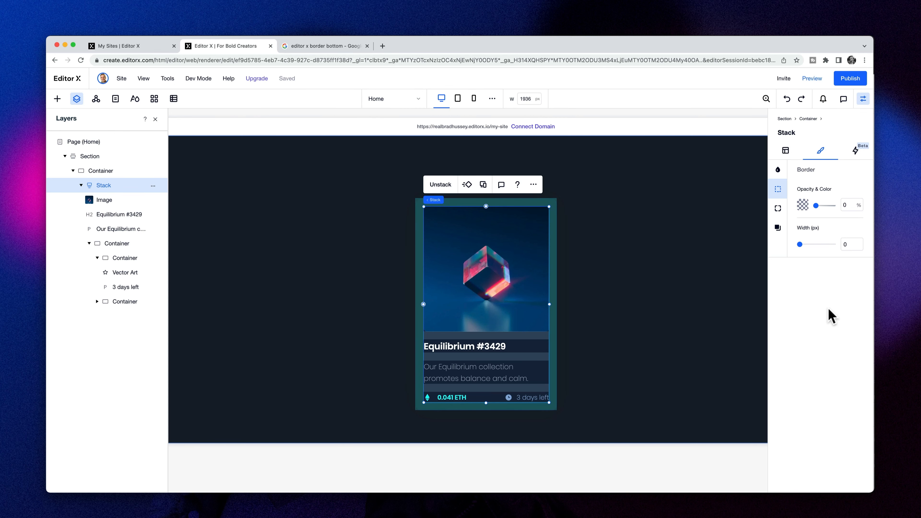
- Add a line element and give it a 1 px thickness and the dark blue theme color #2E405A
left_click(56, 102)
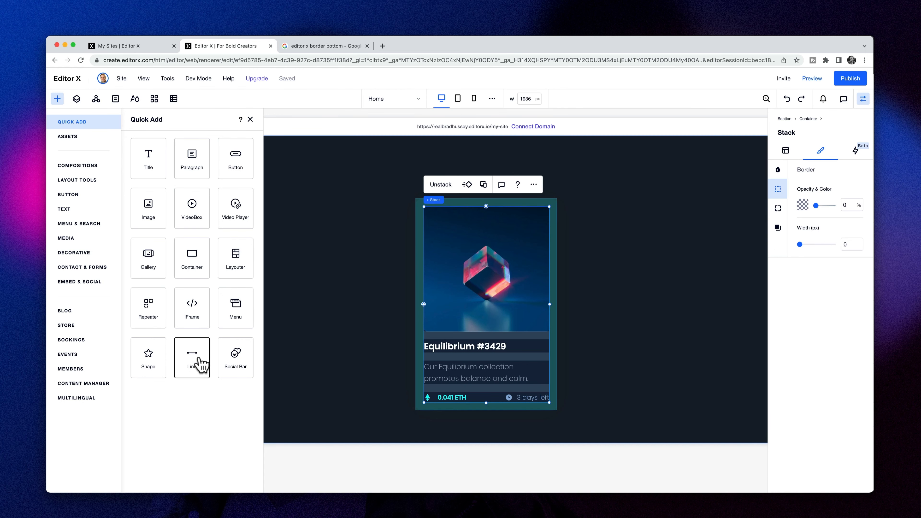
left_click(198, 365)
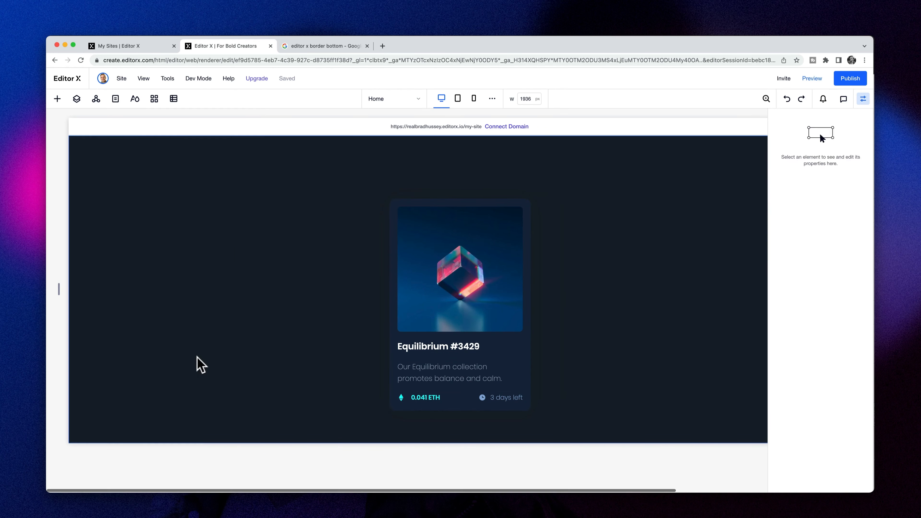
left_click(855, 272)
type("1")
left_click(803, 232)
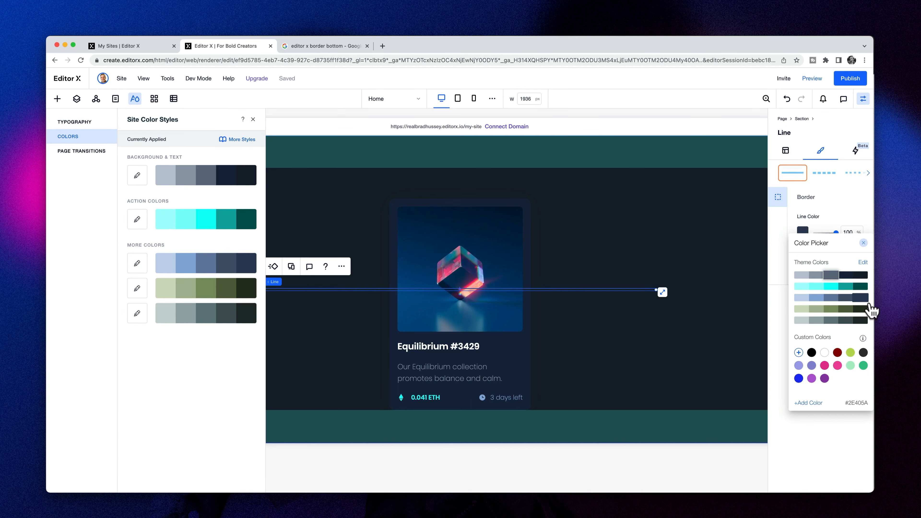
left_click(860, 298)
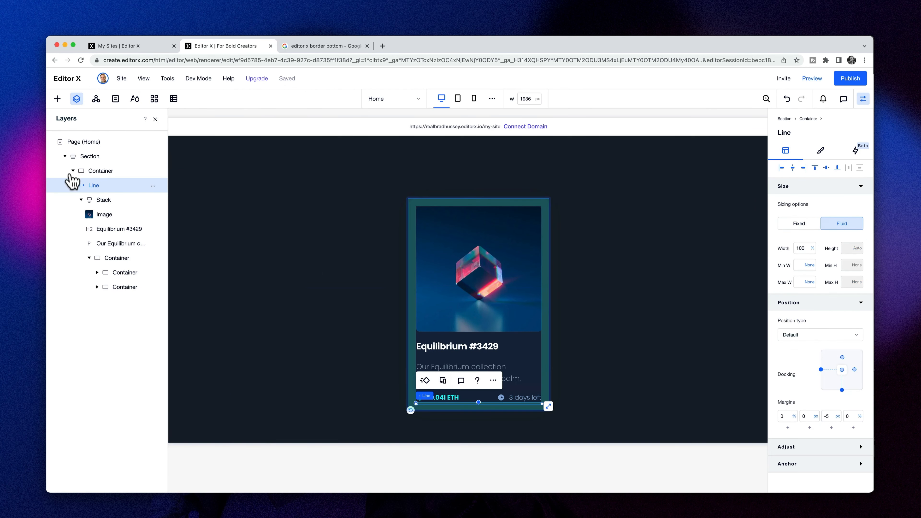
- Dock the line to the top of the card container and move it down below the price row
left_click(842, 357)
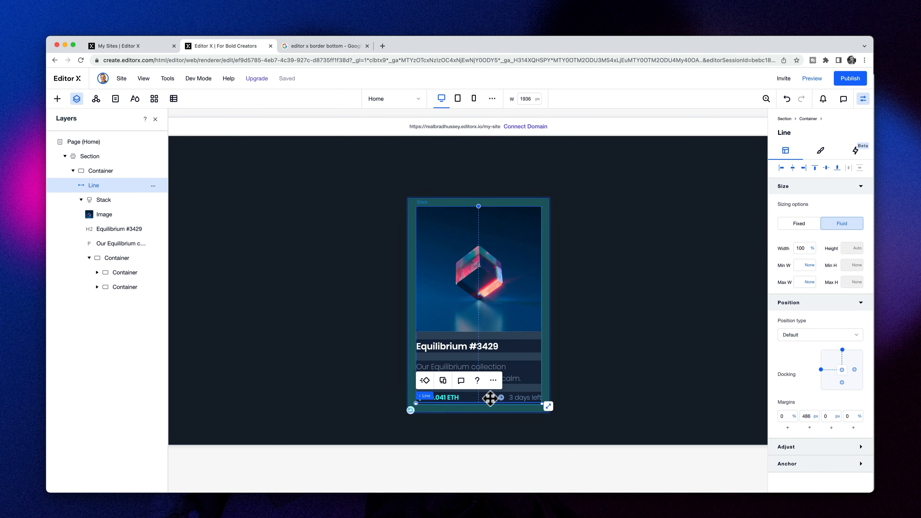
key("shift+Down")
left_click_drag(496, 399, 495, 411)
left_click(642, 378)
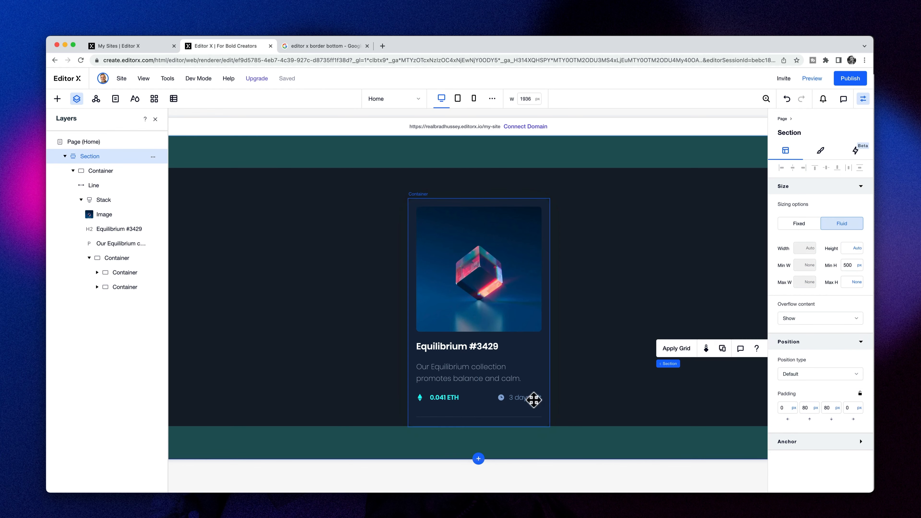
- Move the line closer beneath the price row and dock it to the container's top with a margin of about 503 px
left_click(475, 418)
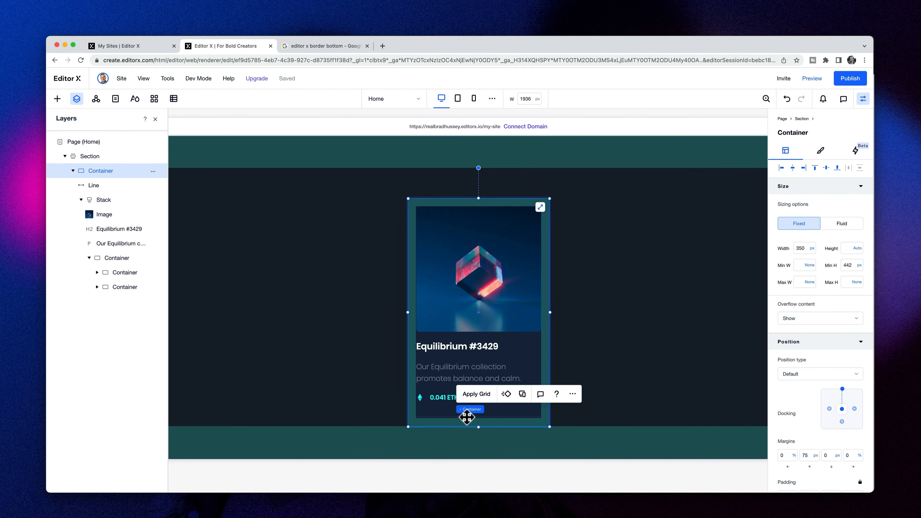
left_click(471, 417)
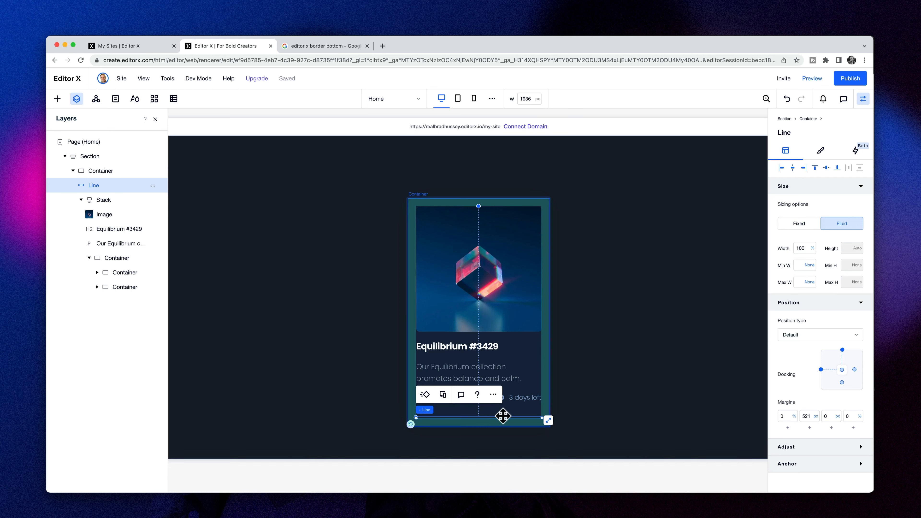
key("shift+Up")
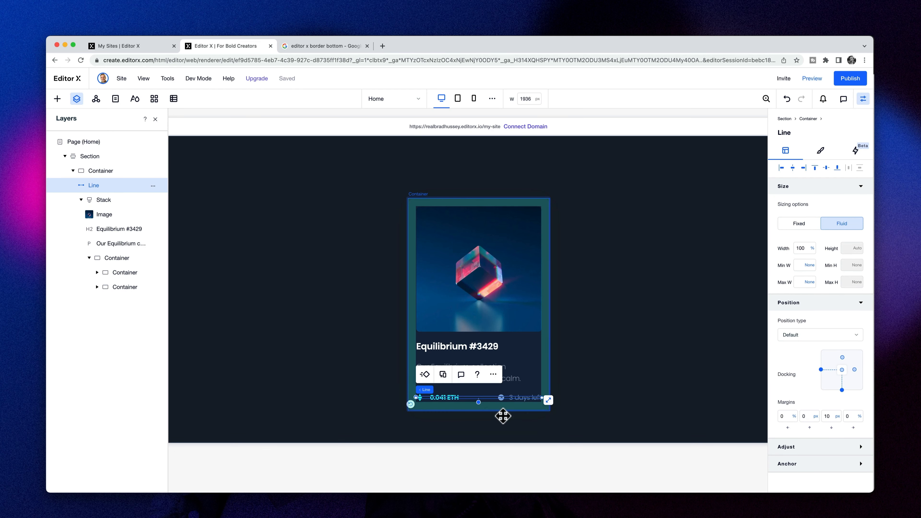
key("Down")
key("Down")
key("Down")
key("Down")
key("Down")
key("Down")
key("Down")
key("Down")
key("Down")
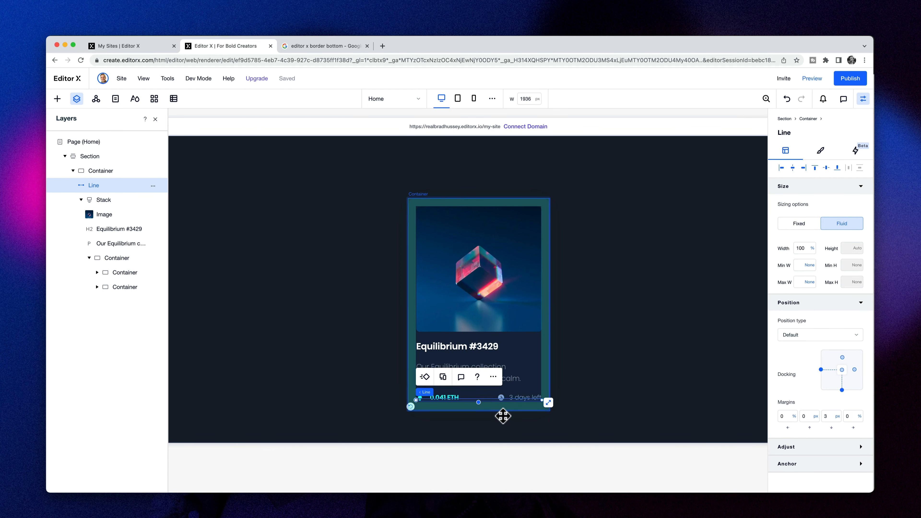
key("Down")
key("Down")
key("Down")
key("Down")
key("Down")
key("Down")
key("Down")
key("Down")
key("Down")
key("Down")
key("Down")
key("Down")
key("Down")
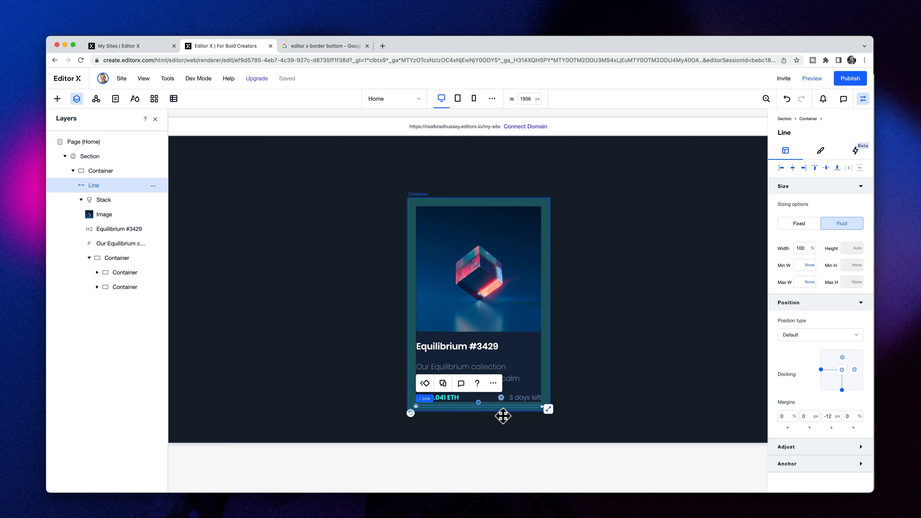
key("shift+Down")
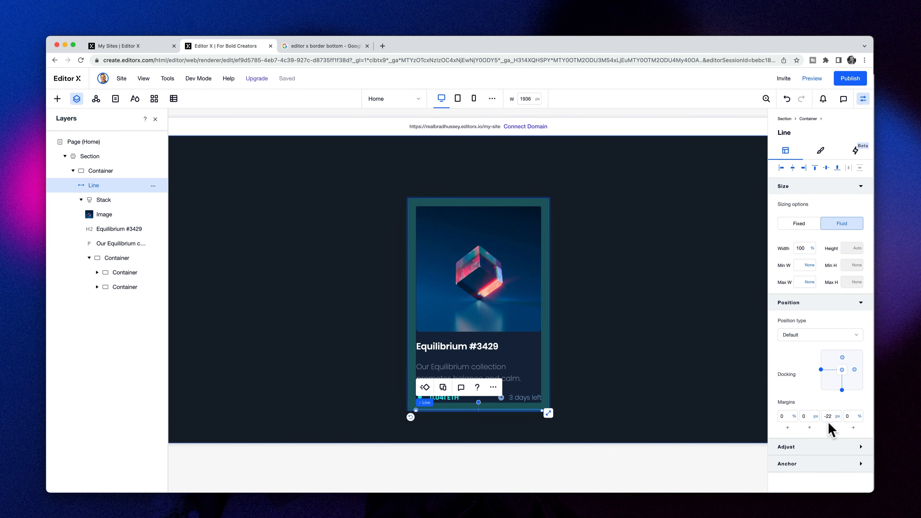
left_click(842, 358)
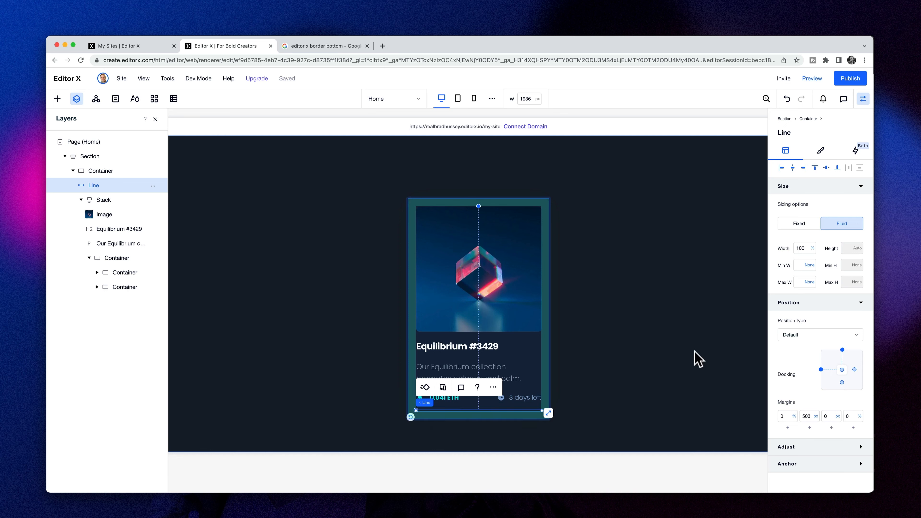
left_click(662, 360)
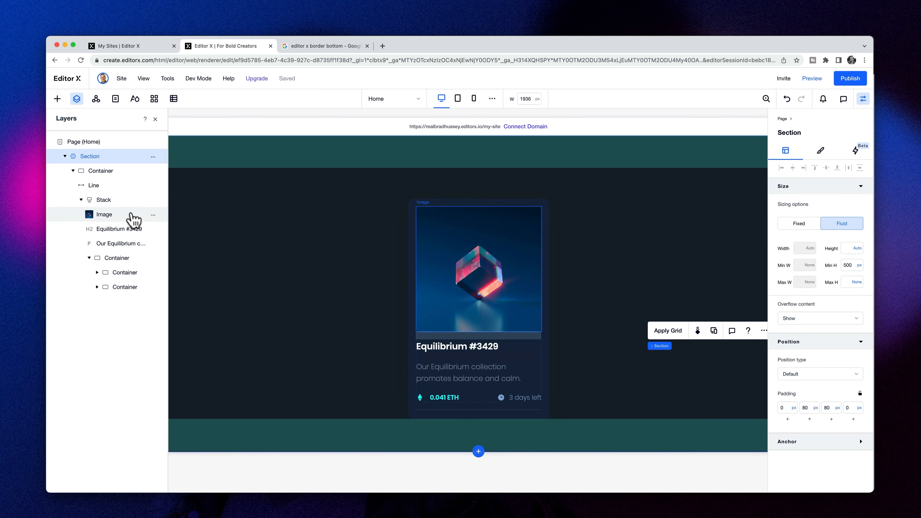
- Enable a shadow on the card's stack with distance 1 px, size 1 px, a dark blue theme color and 100% opacity
left_click(105, 200)
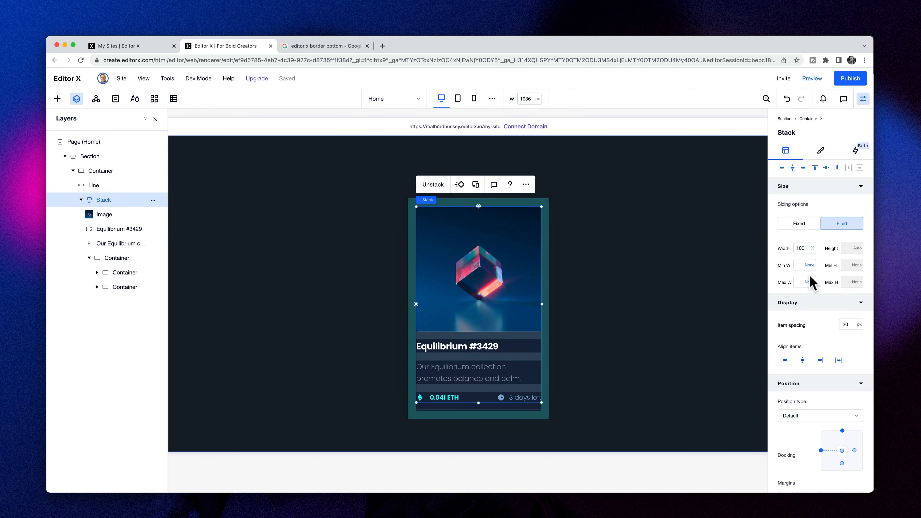
left_click(821, 151)
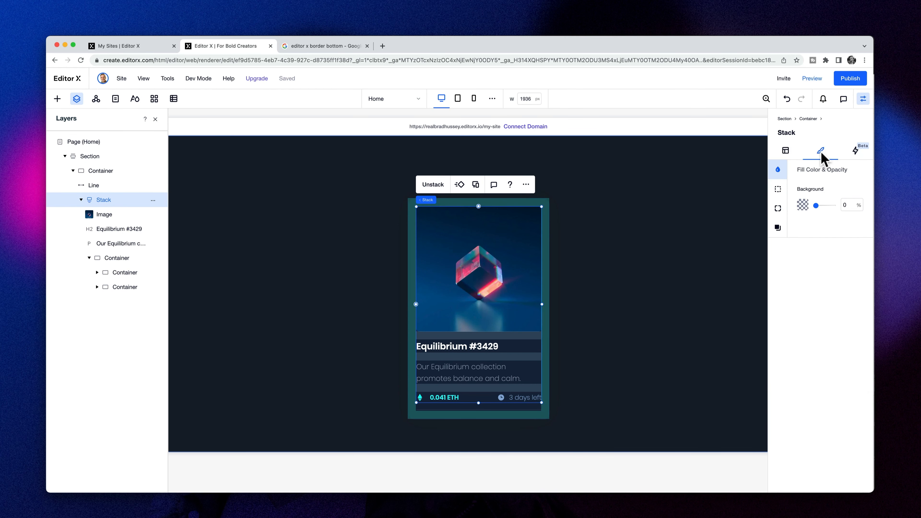
left_click(778, 229)
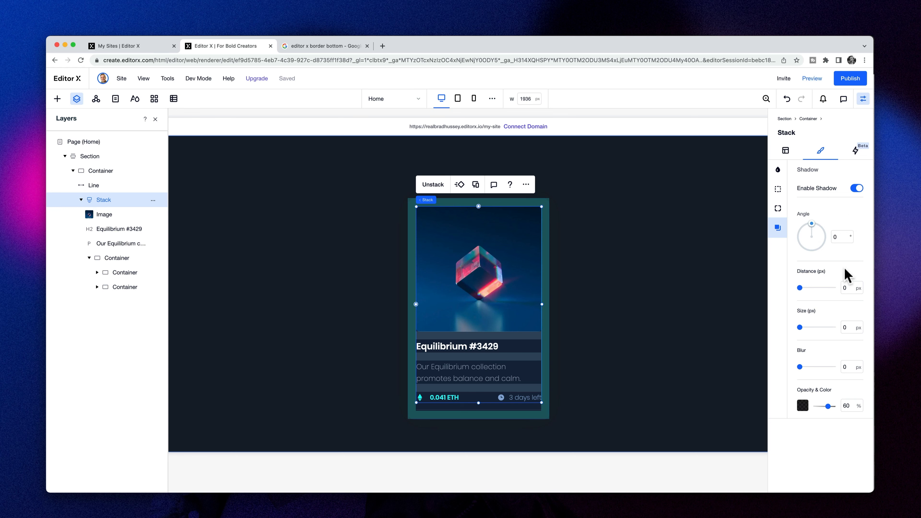
left_click(849, 287)
left_click(848, 328)
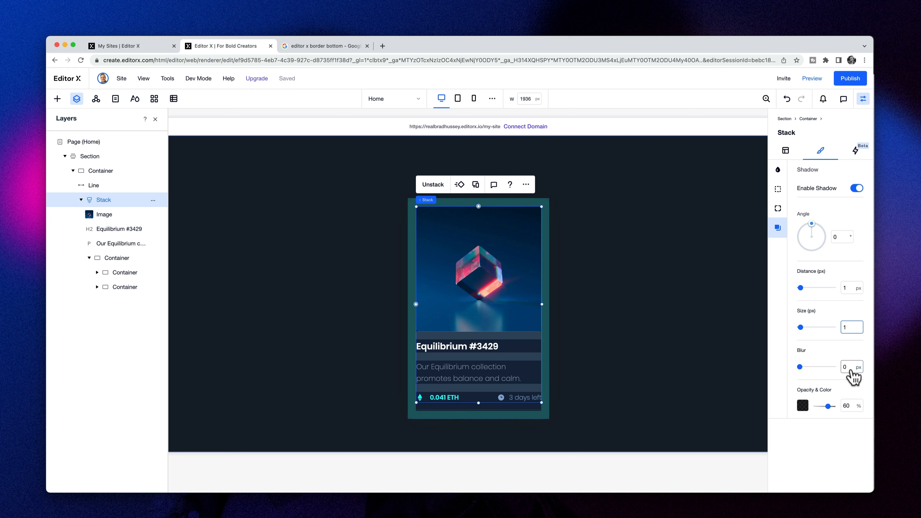
left_click(803, 406)
left_click(857, 383)
left_click(864, 325)
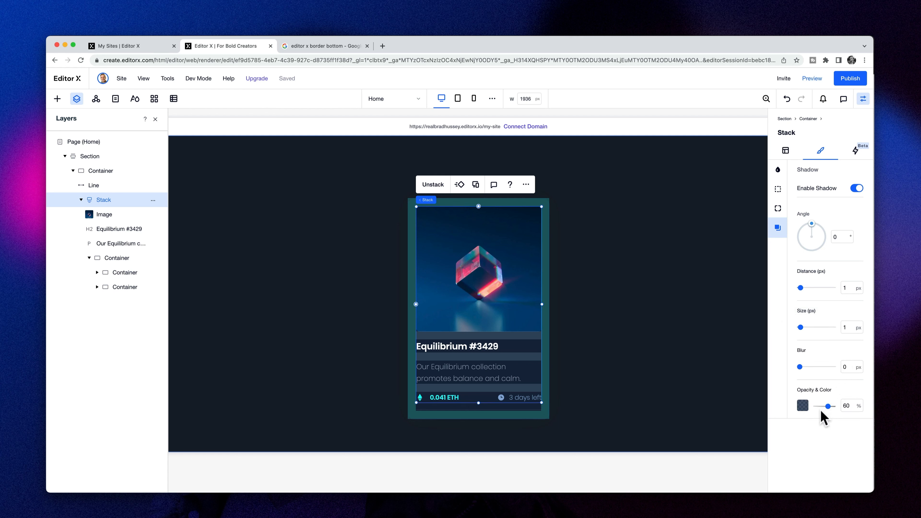
left_click_drag(829, 407, 866, 409)
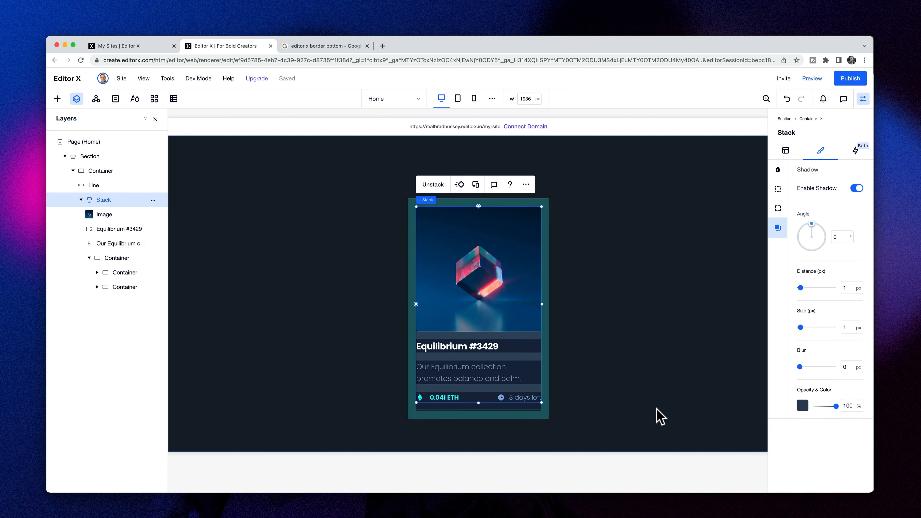
- Set the bottom margin of the price and time-left row container to 20 px, leaving its top margin at 0
left_click(117, 261)
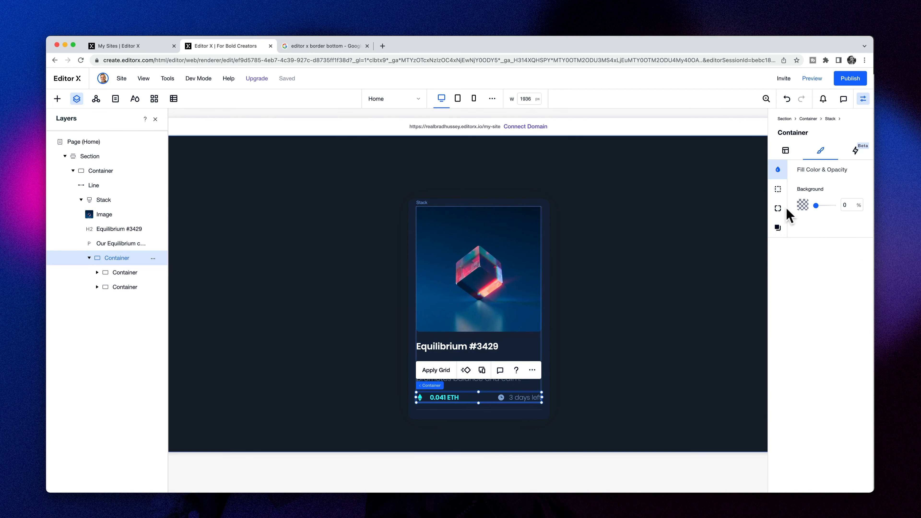
left_click(786, 150)
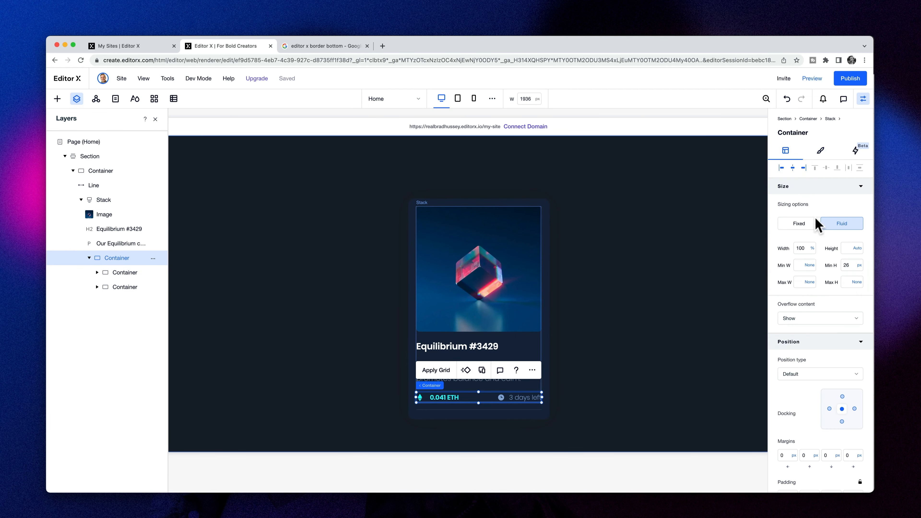
scroll(815, 412, "down", 2)
left_click(811, 406)
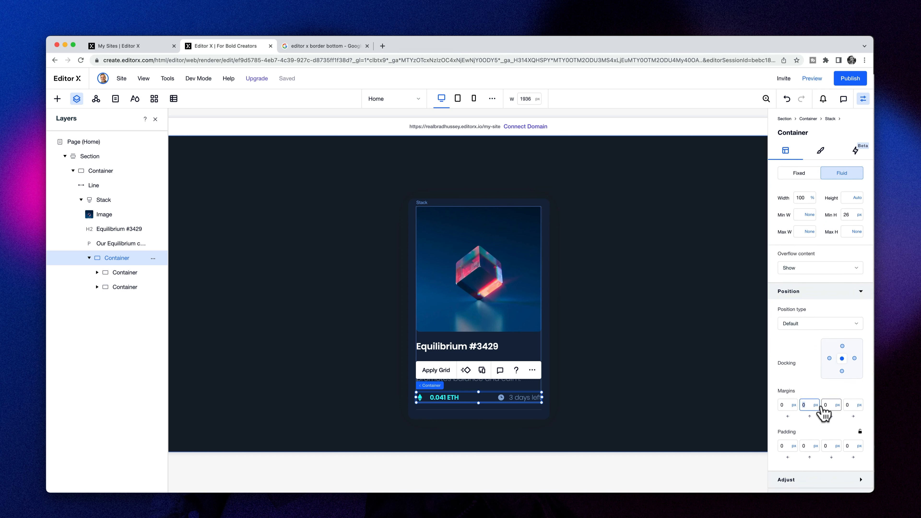
type("2")
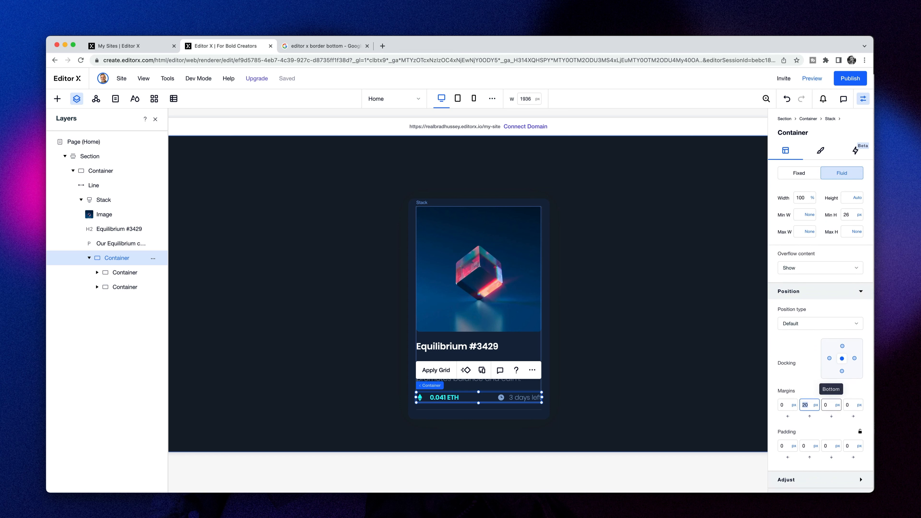
left_click(828, 406)
type("20")
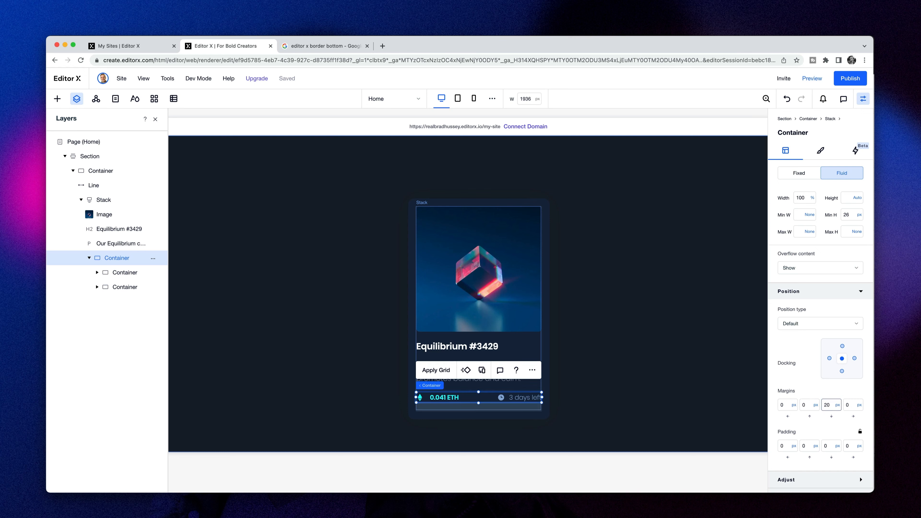
- Set the line element inside the card container to not display
left_click(616, 392)
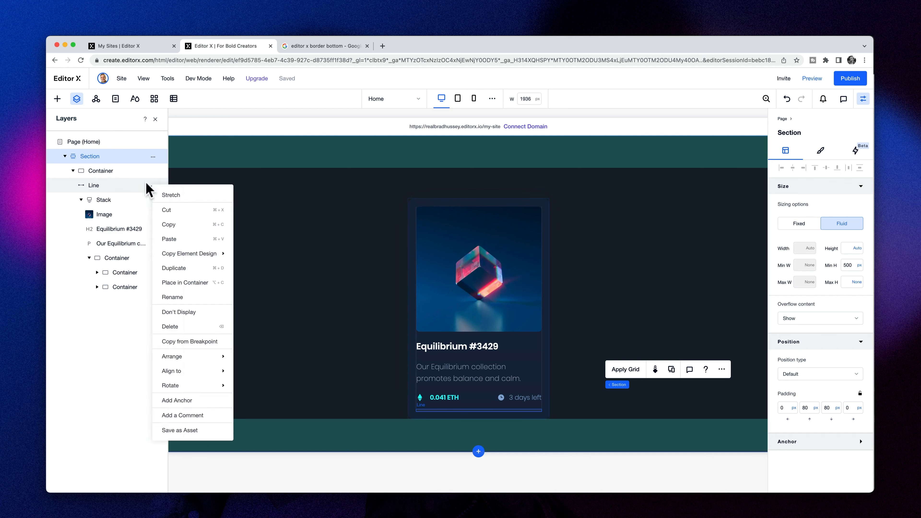
left_click(113, 200)
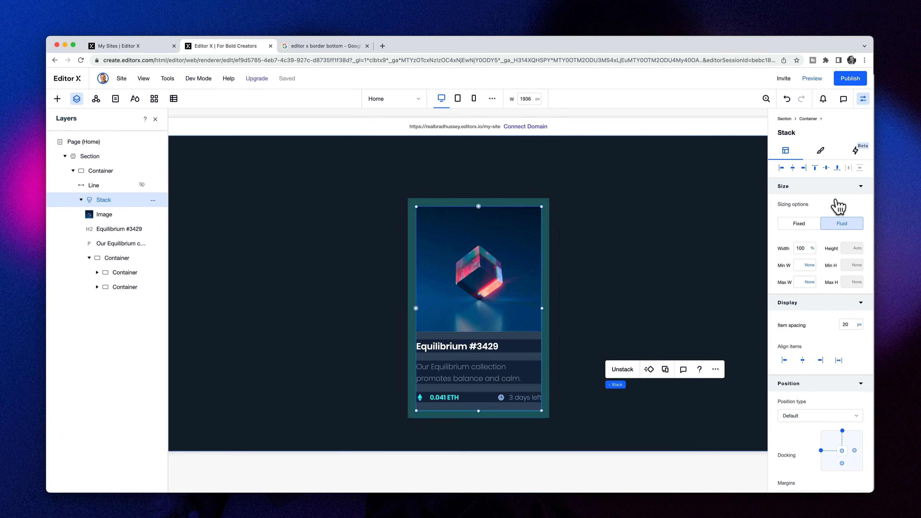
left_click(627, 310)
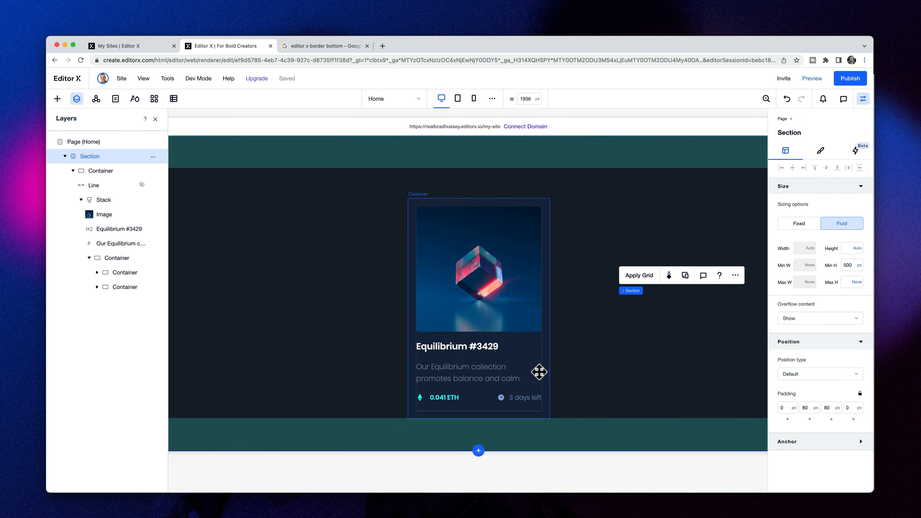
- Reduce the shadow size of the card's stack to 0 px, keeping only the 1 px distance
left_click(822, 150)
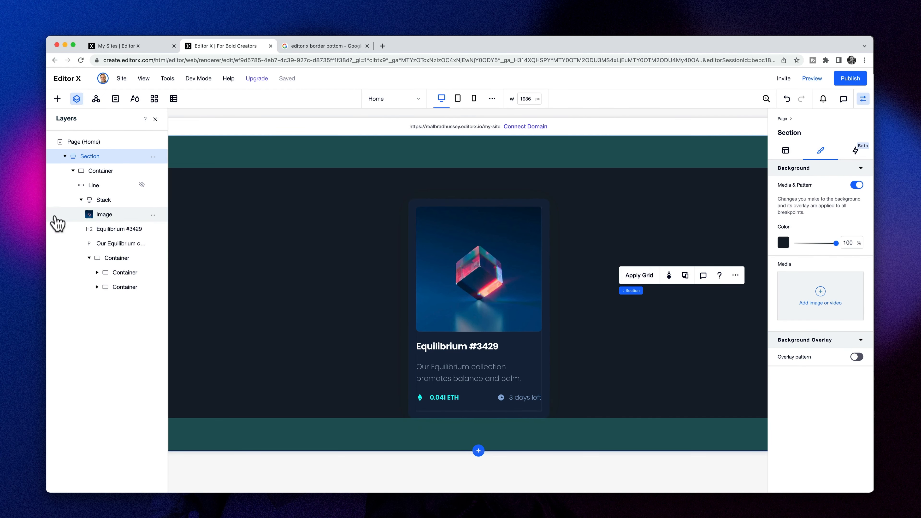
left_click(55, 202)
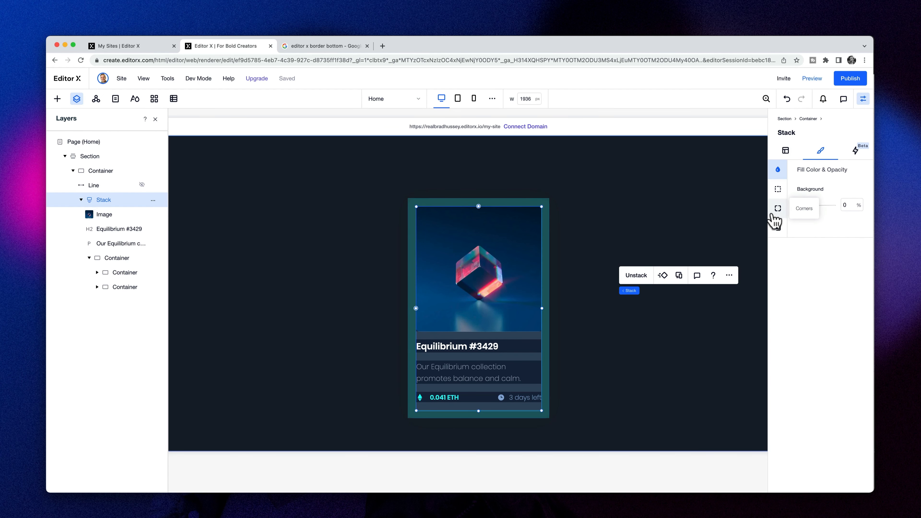
left_click(778, 227)
left_click_drag(800, 327, 785, 329)
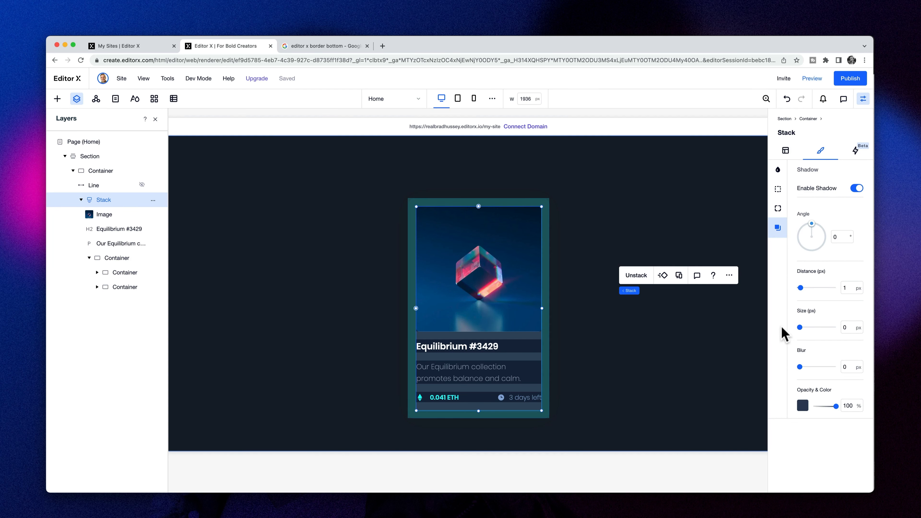
left_click(686, 354)
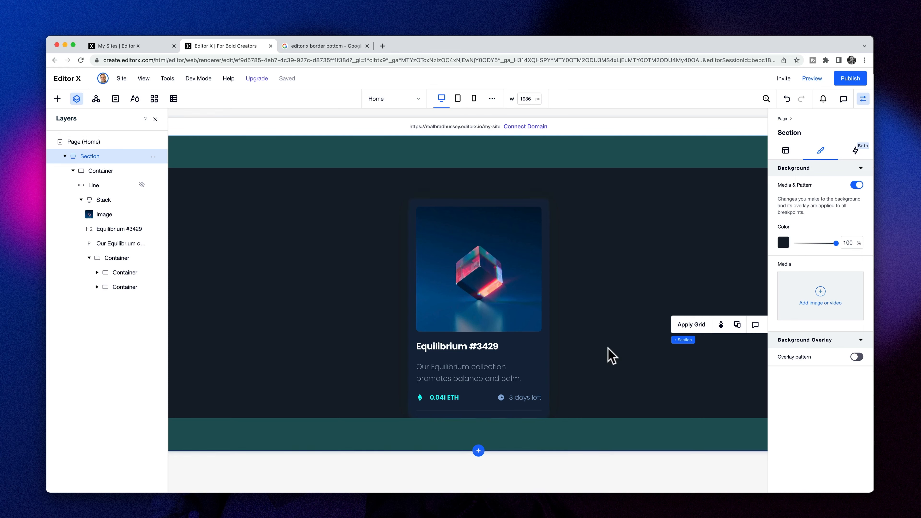
- Preview the page to check the finished card and its divider, and return to editing
left_click(812, 78)
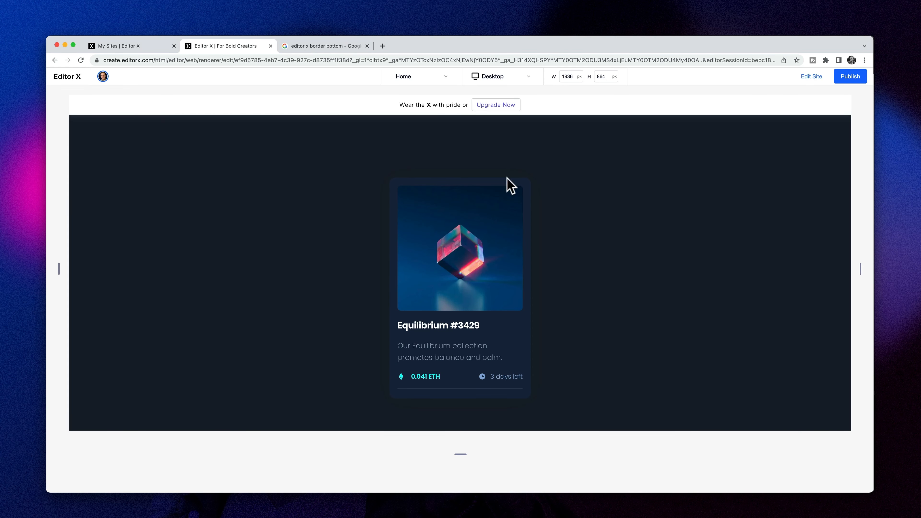
left_click(812, 76)
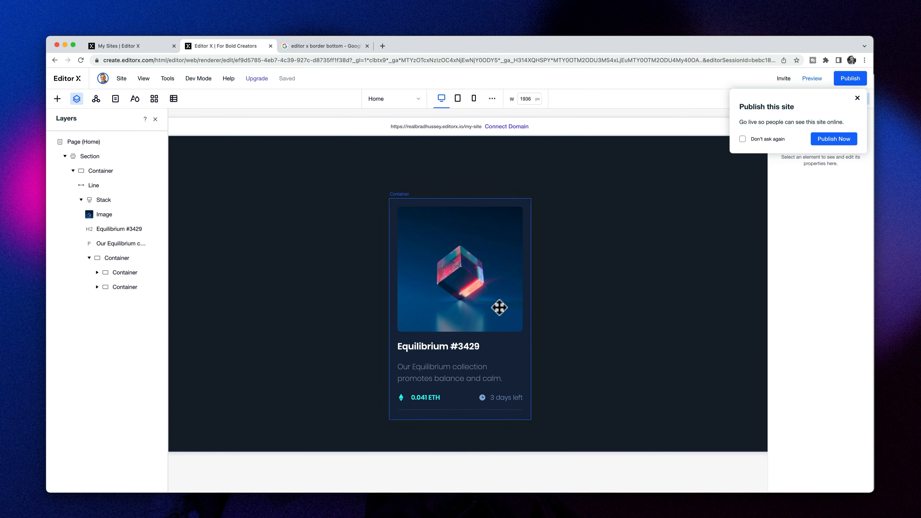
- Add the uploaded creator avatar image to the dark section beside the card
left_click(58, 98)
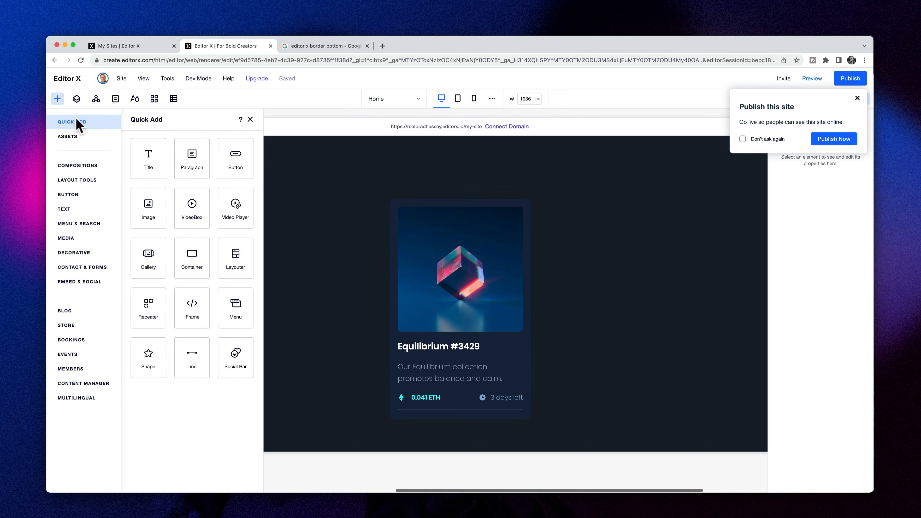
left_click(72, 137)
left_click(72, 238)
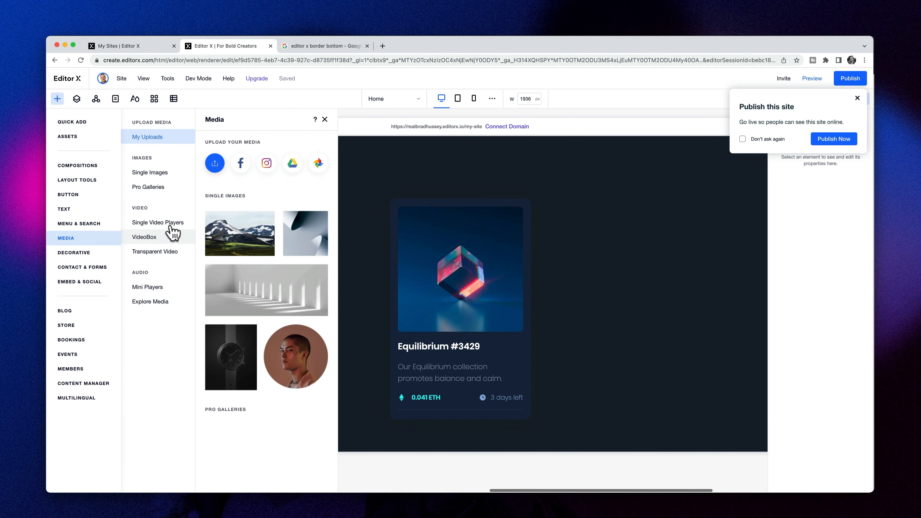
left_click_drag(220, 277, 190, 220)
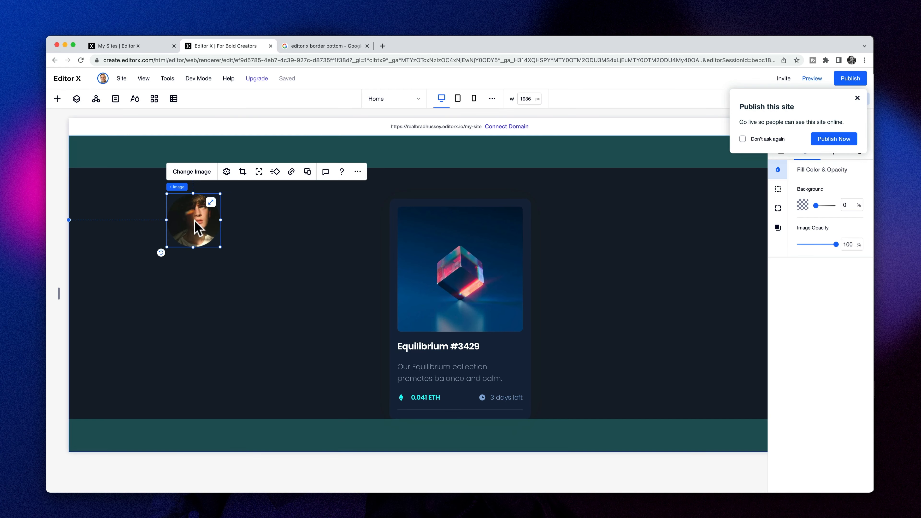
- Duplicate the card's description text beside the avatar and replace its wording with "Creation of" followed by the creator's name
left_click(461, 379)
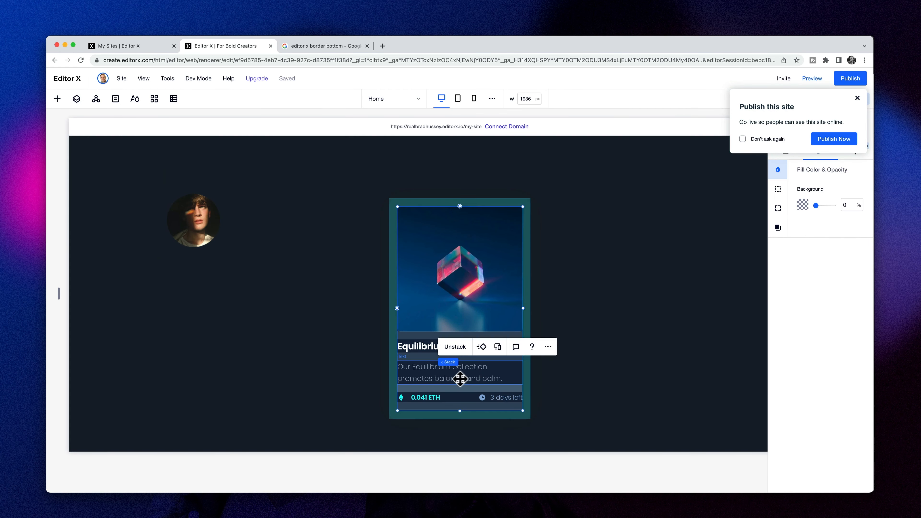
left_click(460, 379)
left_click_drag(438, 377, 308, 228)
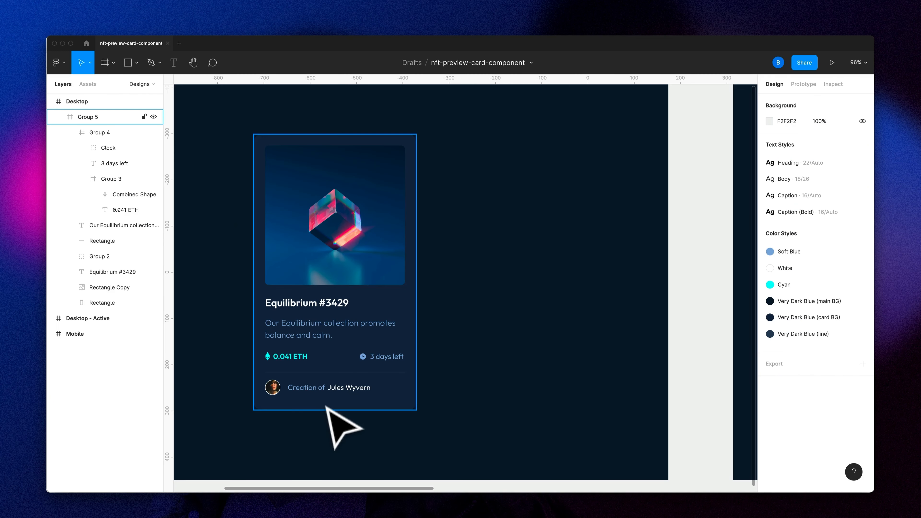
left_click(328, 409)
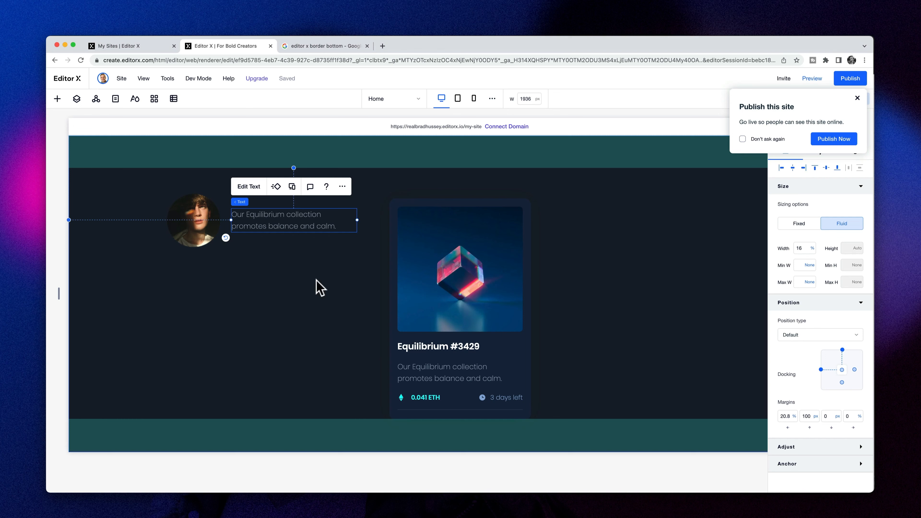
double_click(268, 225)
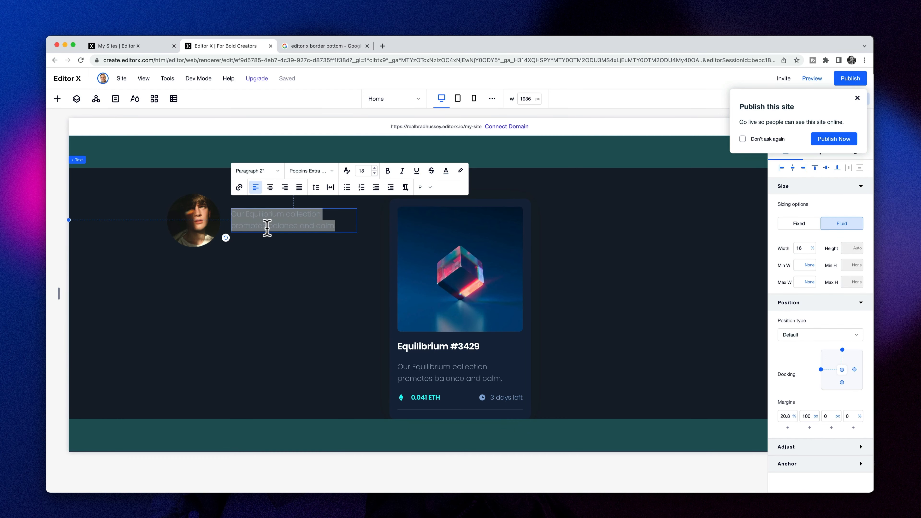
type("Creation of Jule")
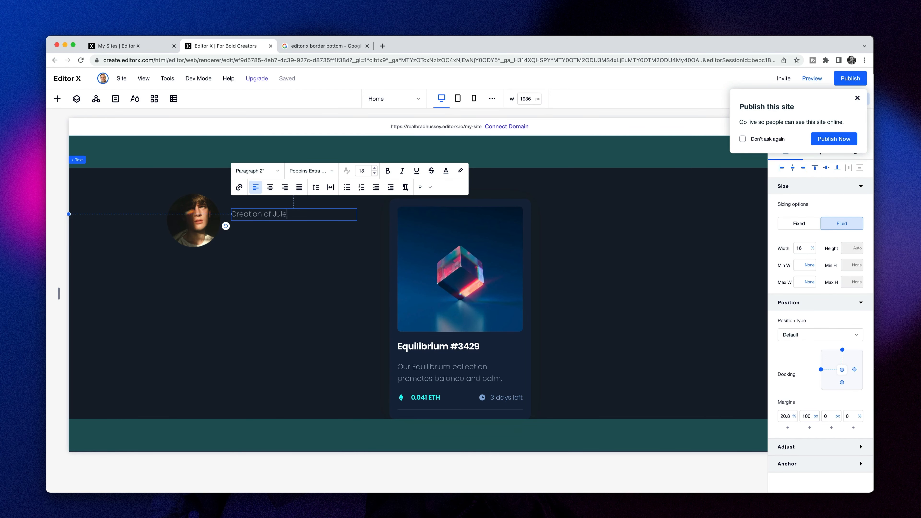
type("s Wyvern")
- Colour the creator's name white and set the whole creator text to font size 16
key("alt+shift+Left")
key("alt+shift+Left")
left_click(447, 172)
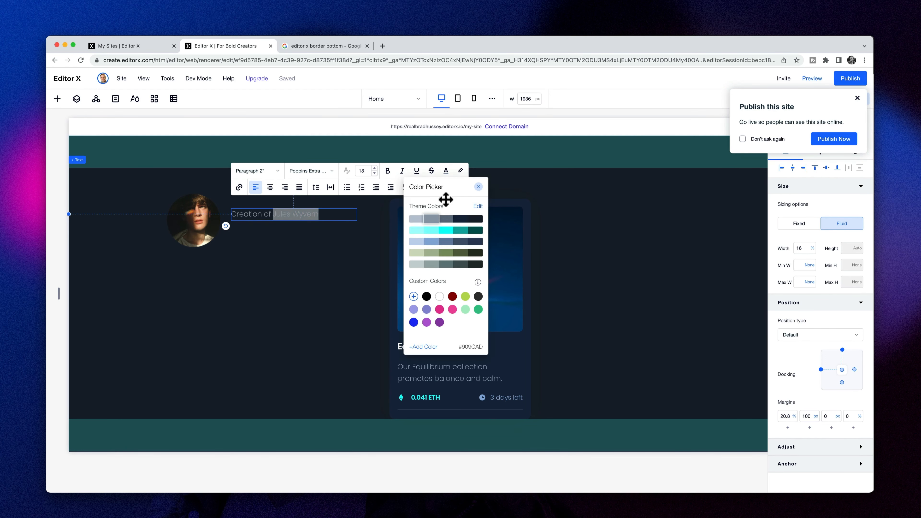
left_click(439, 297)
triple_click(322, 212)
left_click(375, 174)
left_click(375, 174)
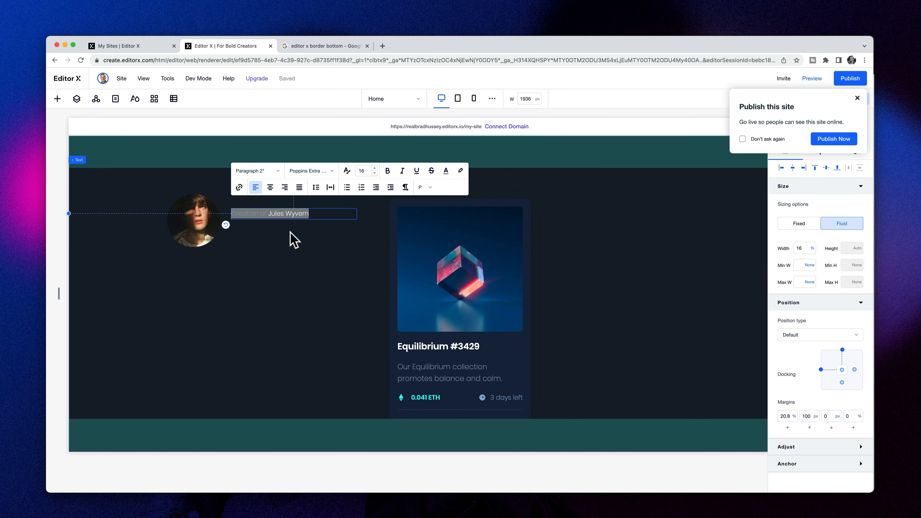
key("Escape")
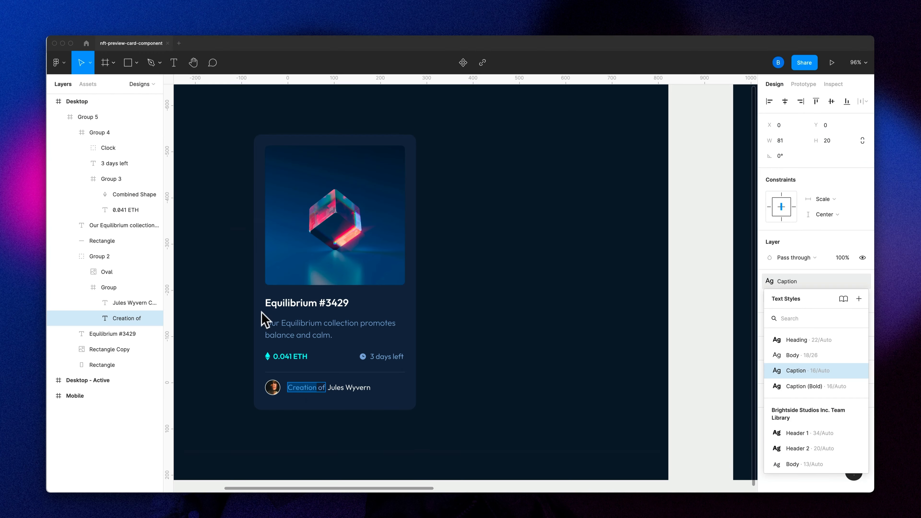
- Check the avatar in the Figma design, then set the avatar image's width to 33 px with automatic height in Editor X
left_click(281, 395)
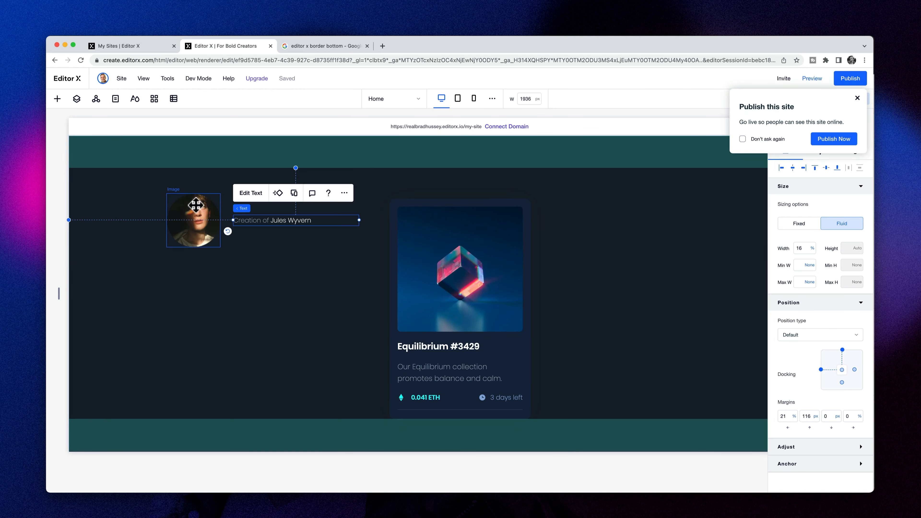
left_click(214, 232)
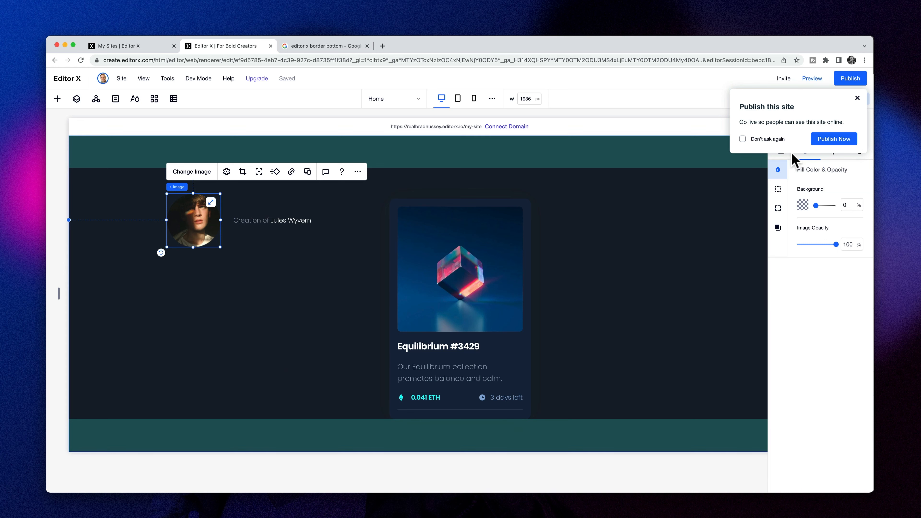
left_click(785, 153)
left_click(802, 248)
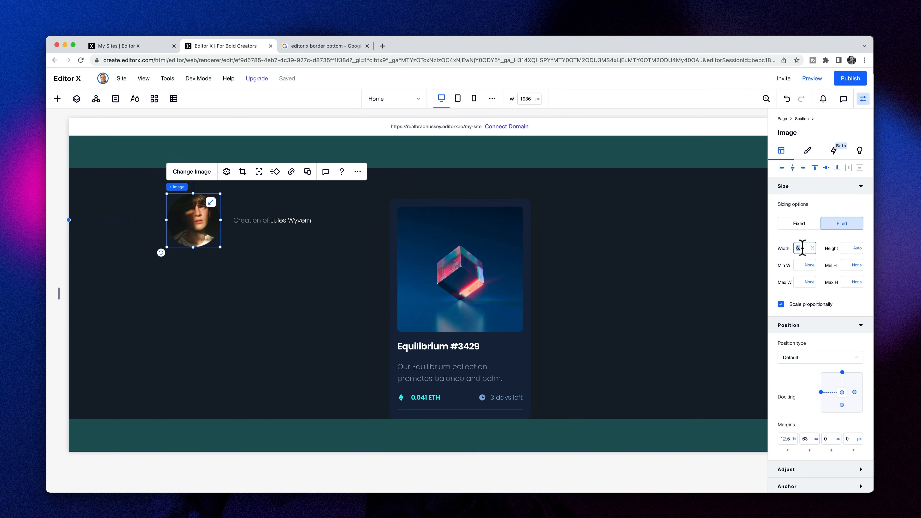
left_click(802, 248)
key("Tab")
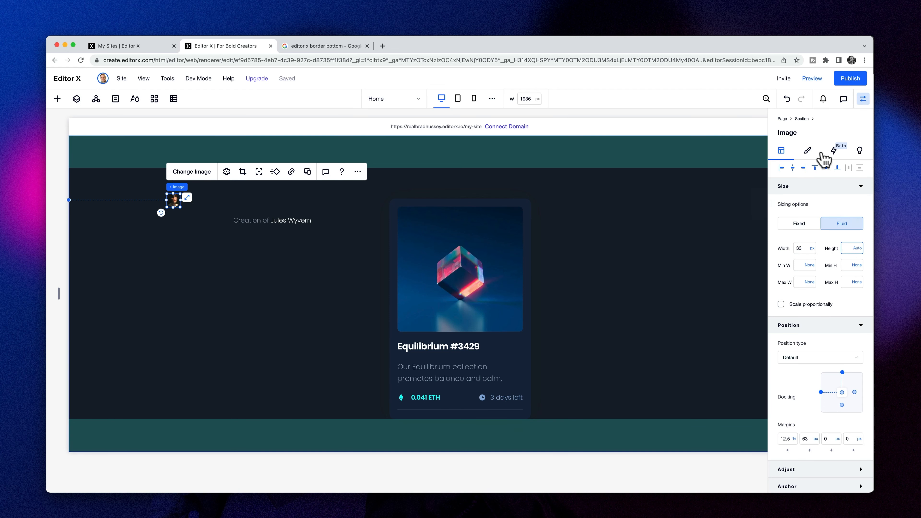
- Give the avatar image a 1 px white border at 100% opacity
left_click(807, 151)
left_click(778, 190)
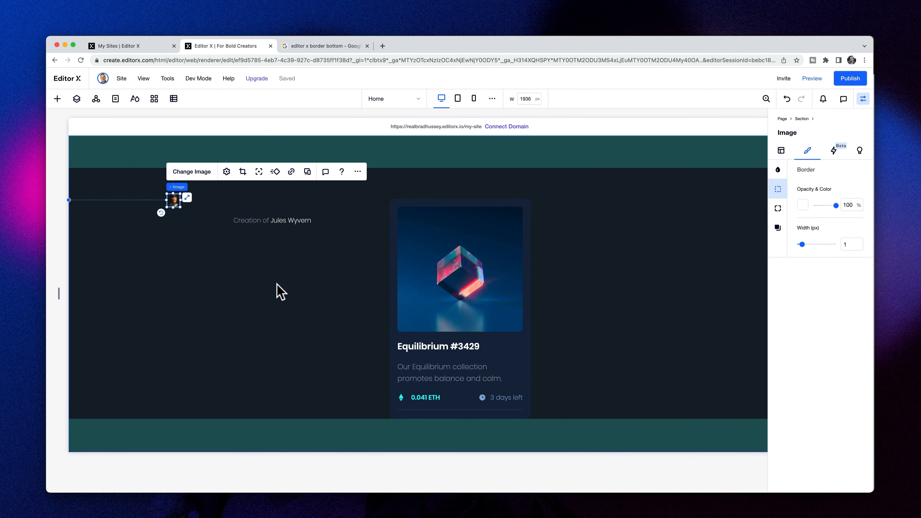
left_click(182, 289)
left_click(173, 200)
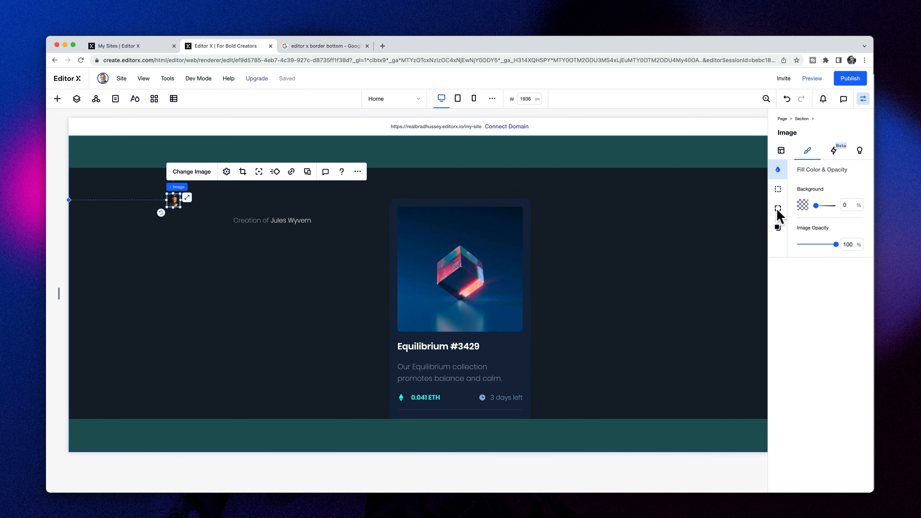
left_click(778, 190)
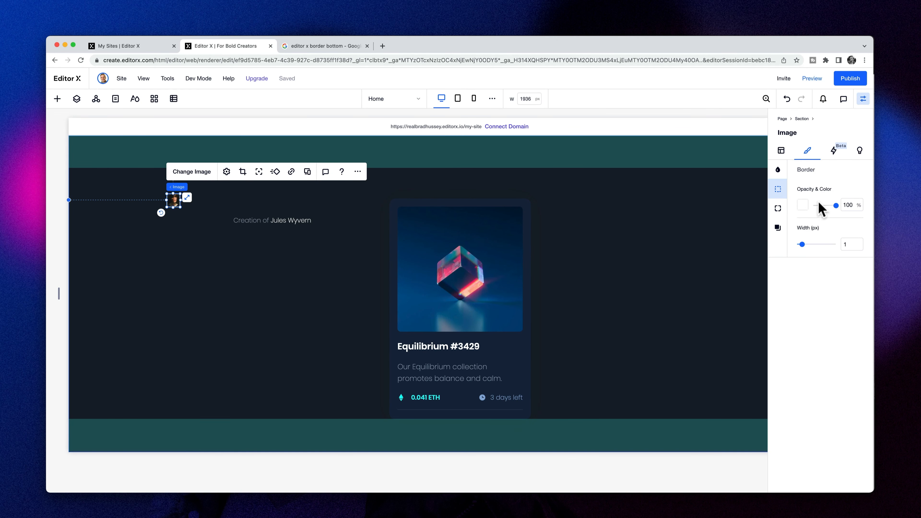
- Round all four corners of the avatar image with a 50 px radius
left_click(778, 208)
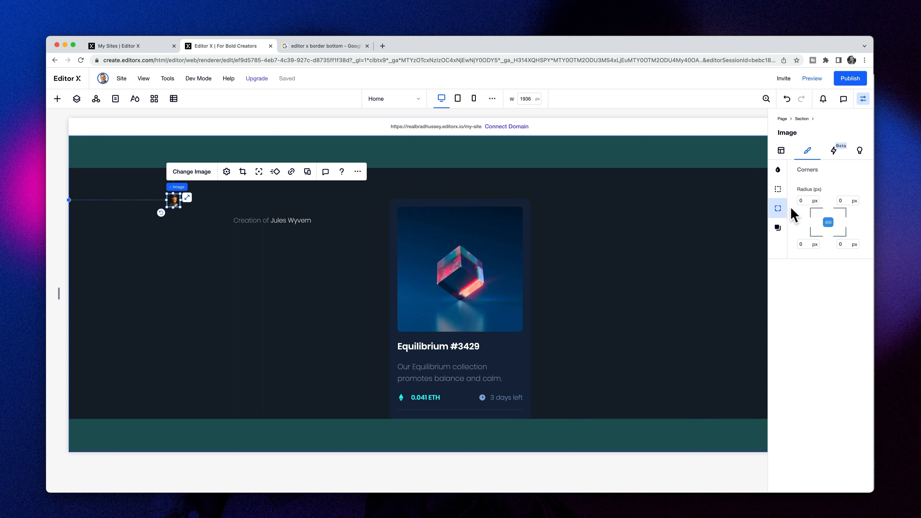
left_click(815, 200)
key("Tab")
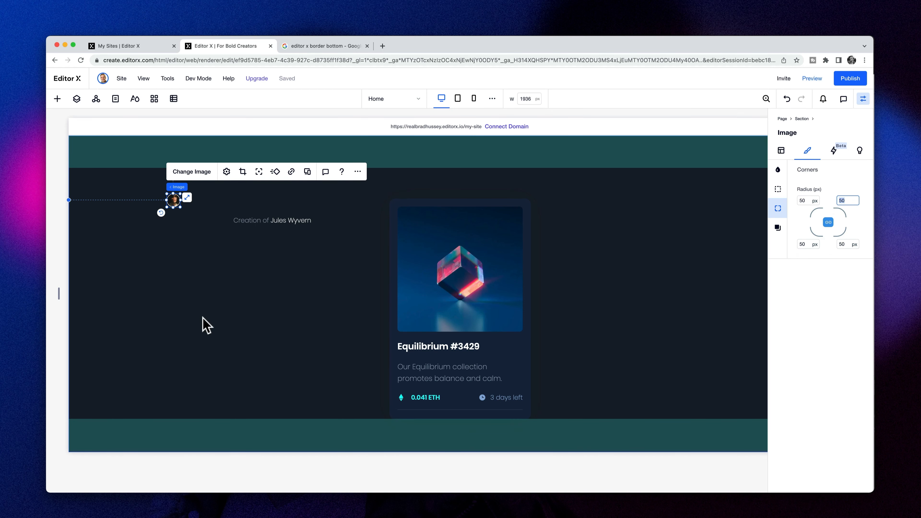
left_click(192, 307)
- Move the avatar directly beside the creator text and group both in one container
left_click_drag(174, 201, 220, 220)
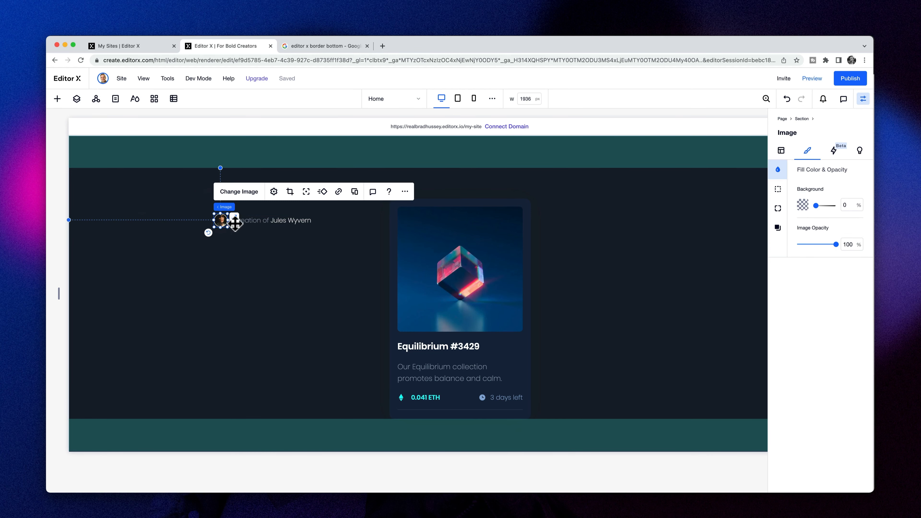
left_click(259, 221, "shift")
left_click(252, 193)
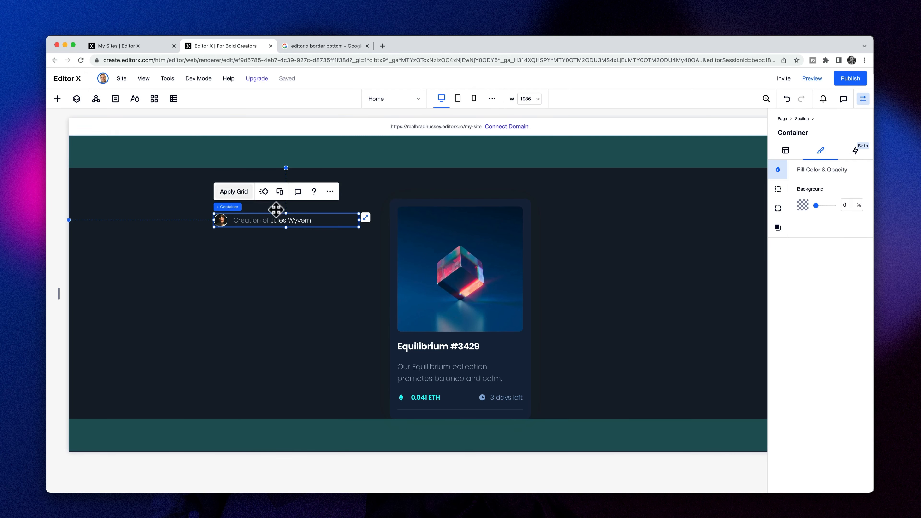
left_click(347, 221)
left_click(299, 303)
- Place the creator container in the card's stack below the price row, aligned to the stack's edge with a width of 100%
left_click_drag(244, 217, 459, 410)
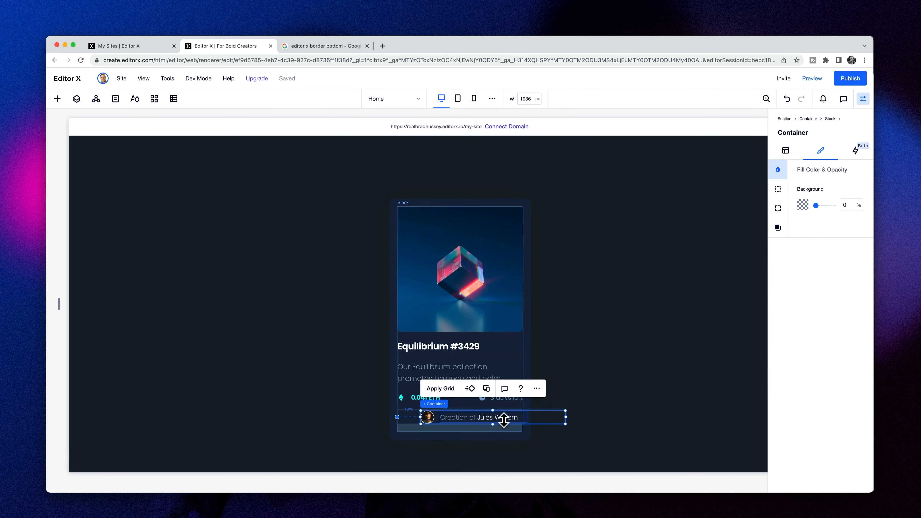
left_click(786, 150)
left_click(782, 168)
type("100")
key("Return")
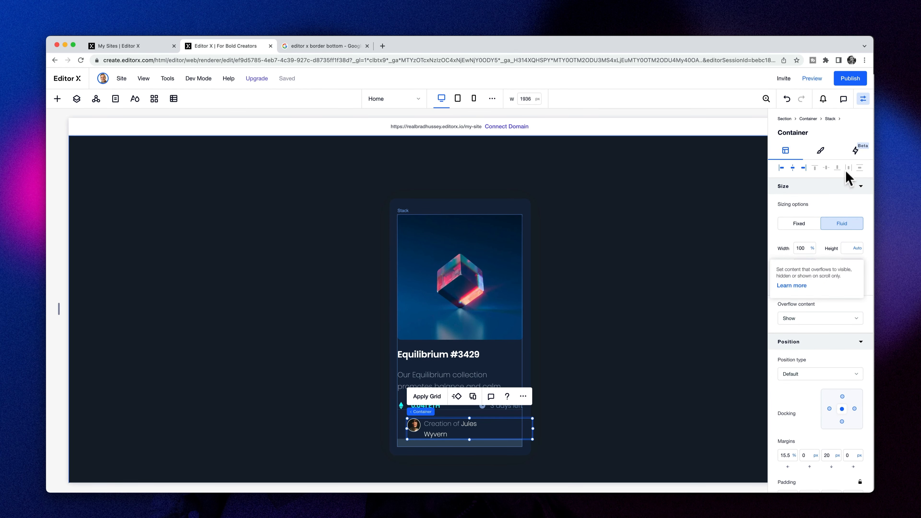
- Widen the creator text to 86.2% of its container so it fits on one line
left_click(443, 430)
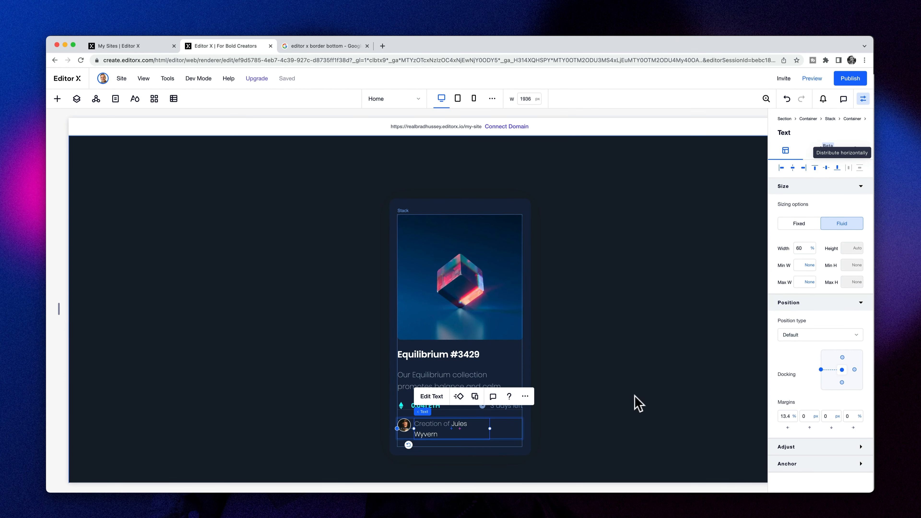
left_click_drag(507, 430, 547, 430)
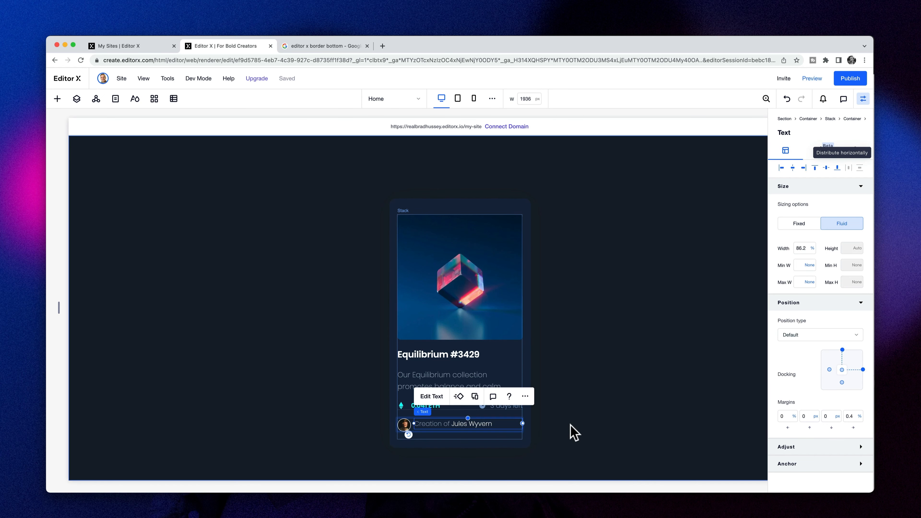
left_click(572, 431)
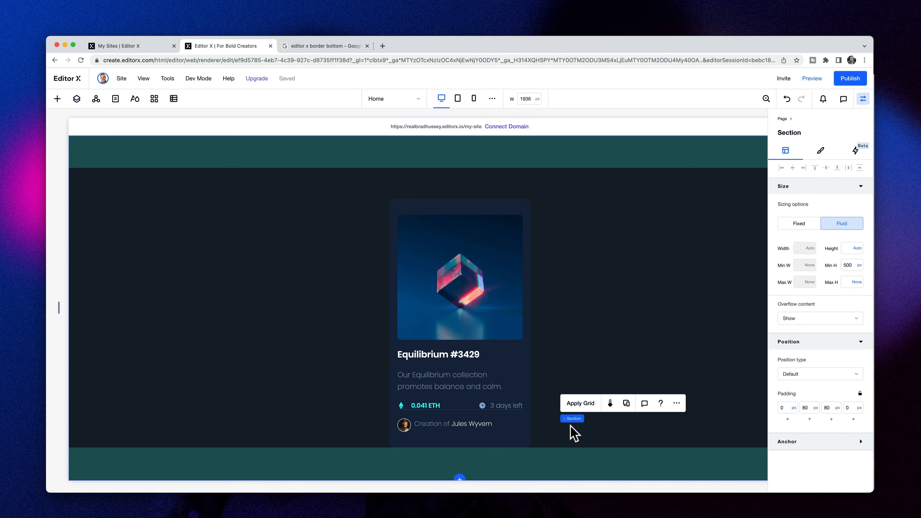
- Remove the bottom margin of the creator container in the card's stack
left_click(440, 427)
left_click(428, 426)
left_click(471, 428)
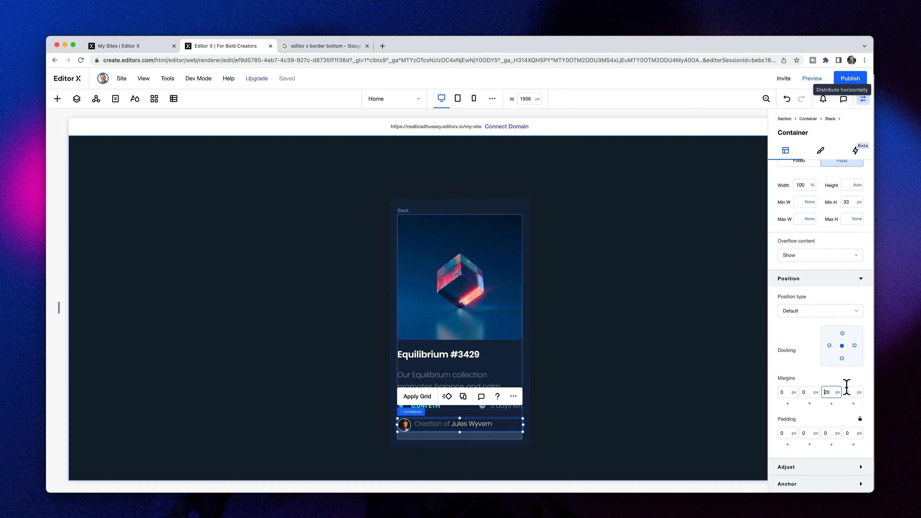
left_click(522, 426)
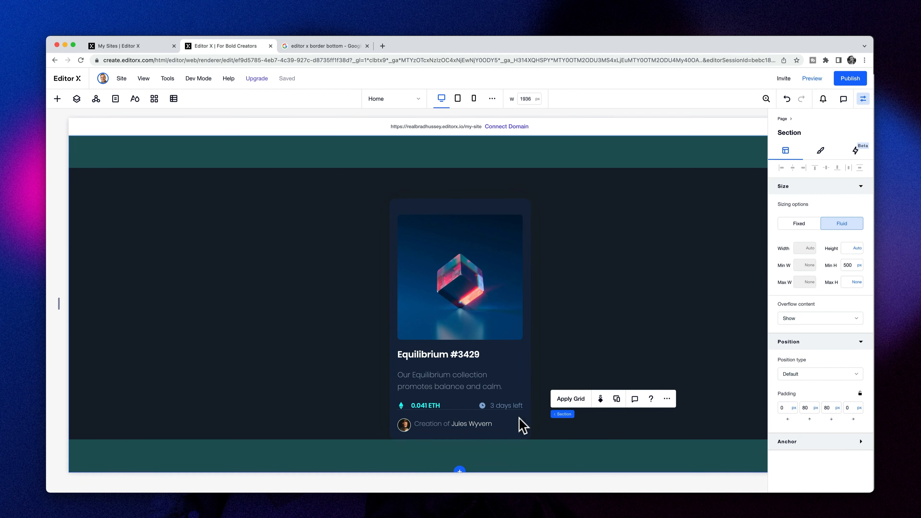
- Move the line element in the card down 20 px and dock it to the top of the card container
left_click(453, 410)
left_click(454, 411)
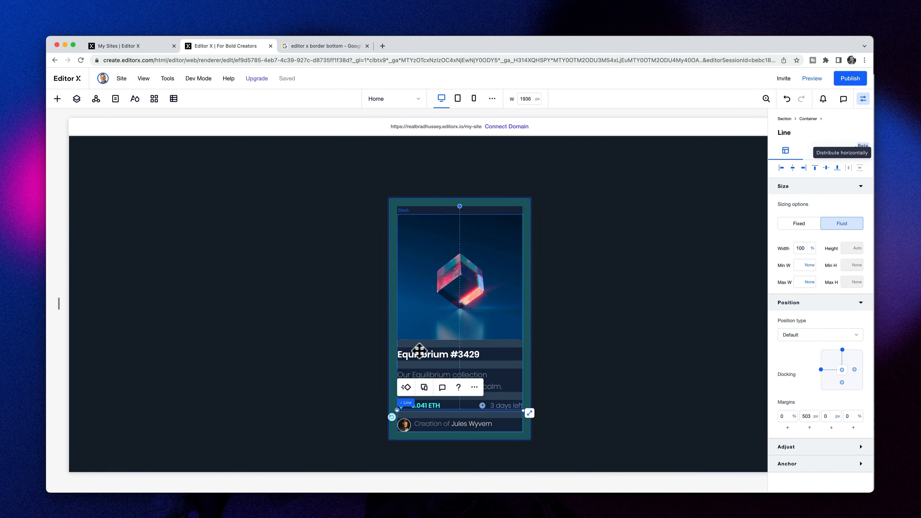
left_click(76, 98)
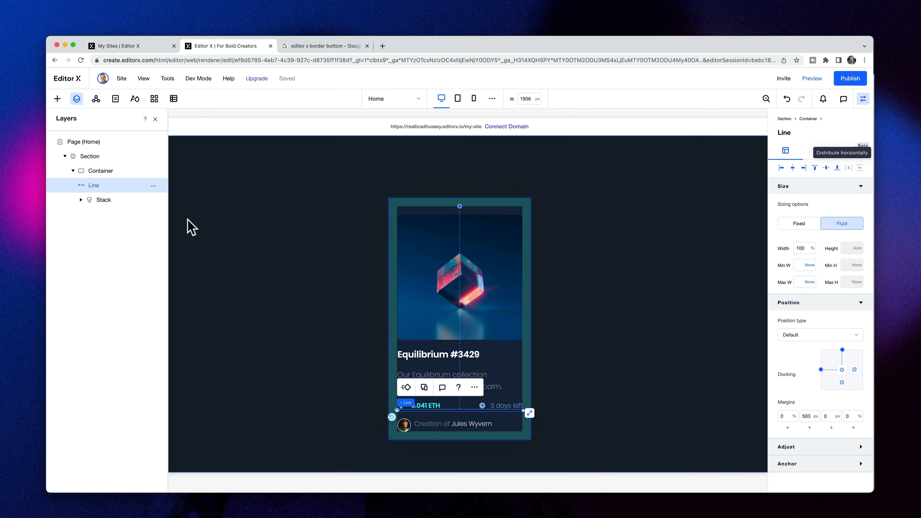
key("shift+Down")
key("shift+Down")
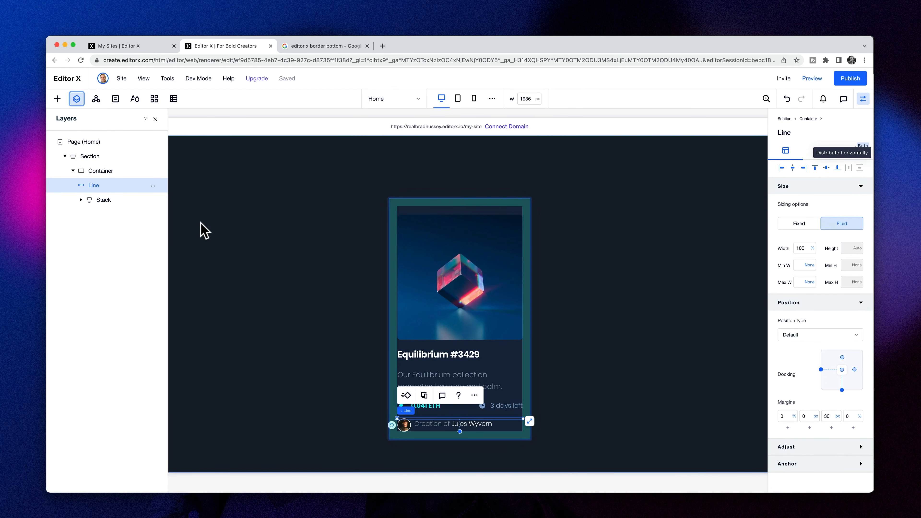
left_click(842, 358)
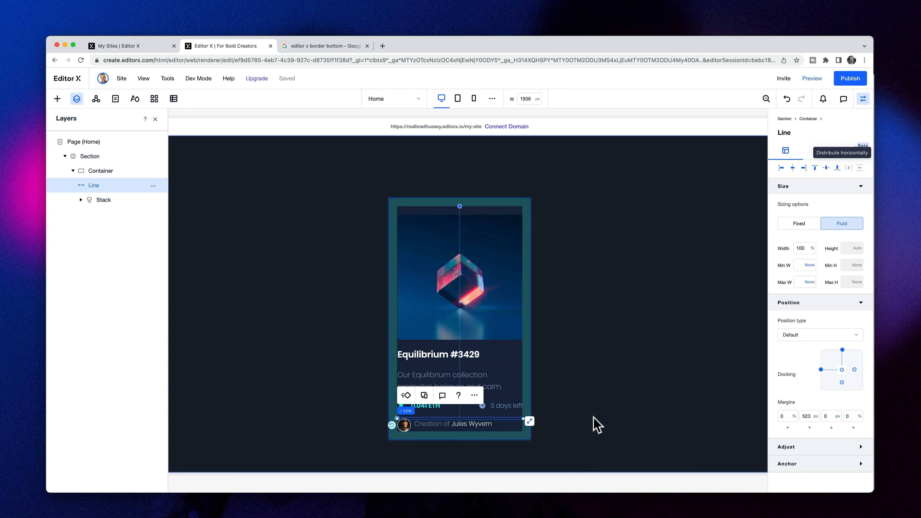
- Delete the line element from the card container
left_click(153, 185)
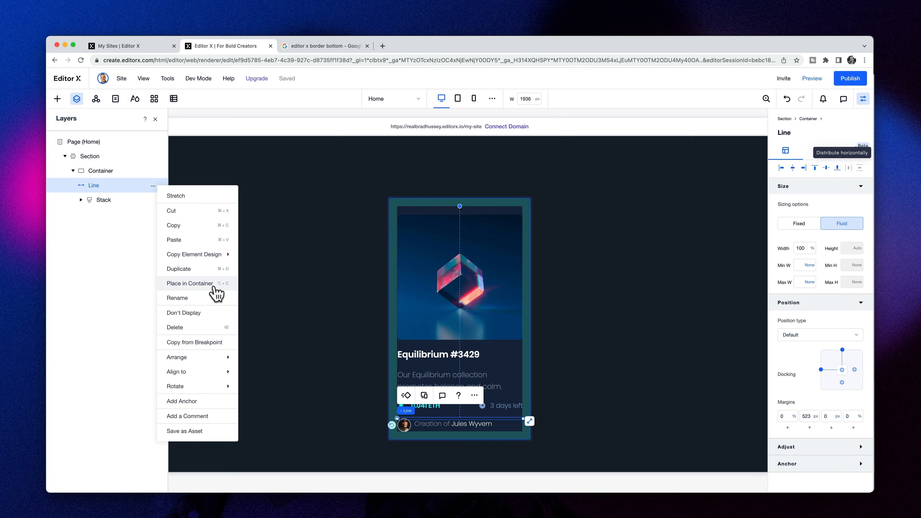
left_click(194, 327)
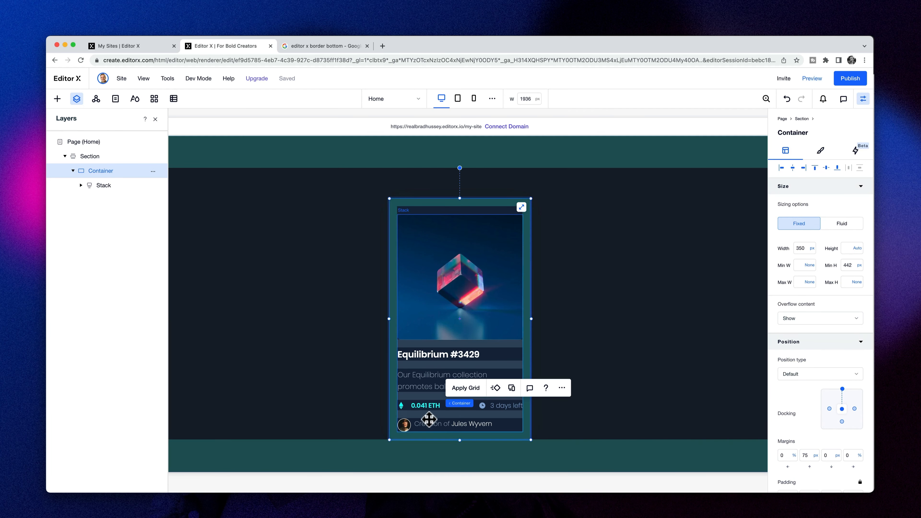
- Enable a shadow on the price and time-left container with 1 px distance, zero size and blur, and a dark slate-blue theme color
left_click(426, 409)
left_click(458, 406)
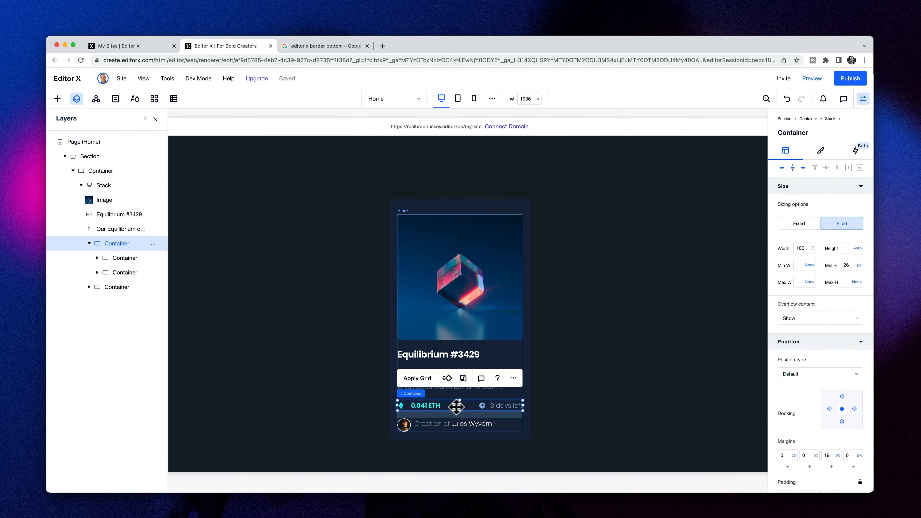
left_click(821, 151)
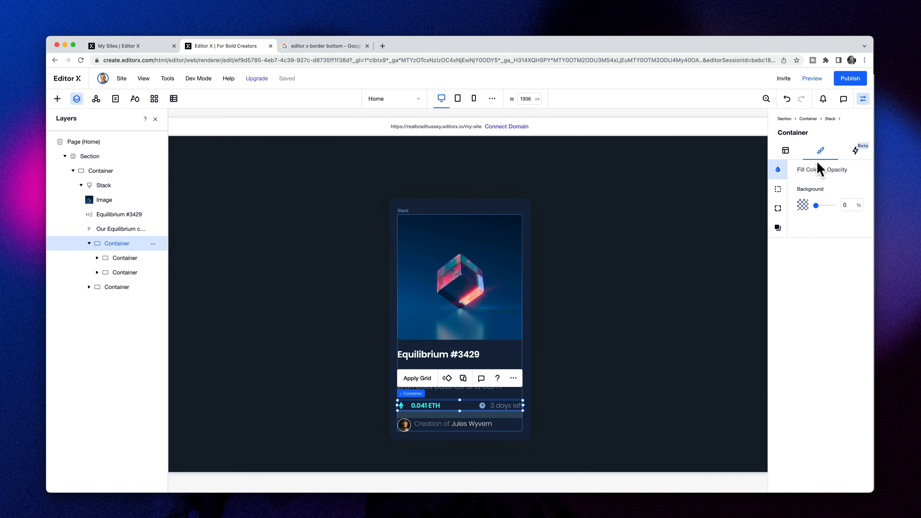
left_click(778, 228)
left_click(858, 189)
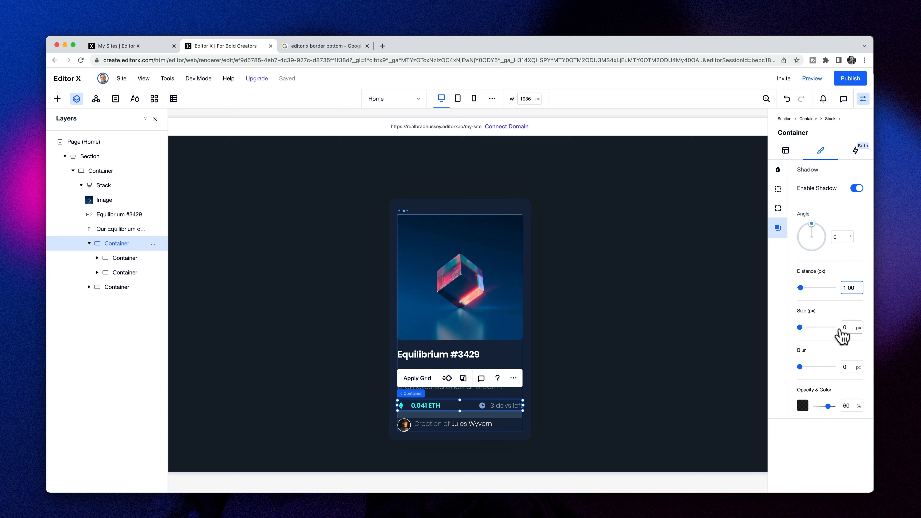
left_click(802, 406)
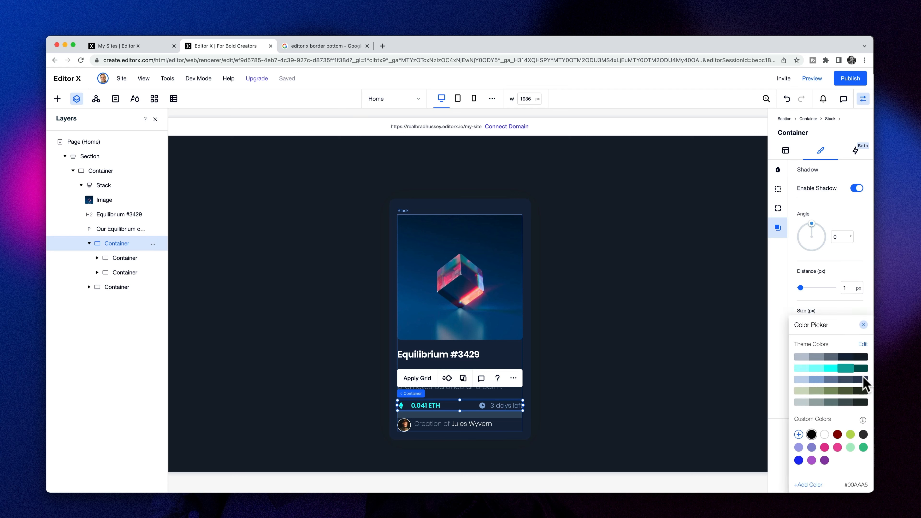
left_click(864, 325)
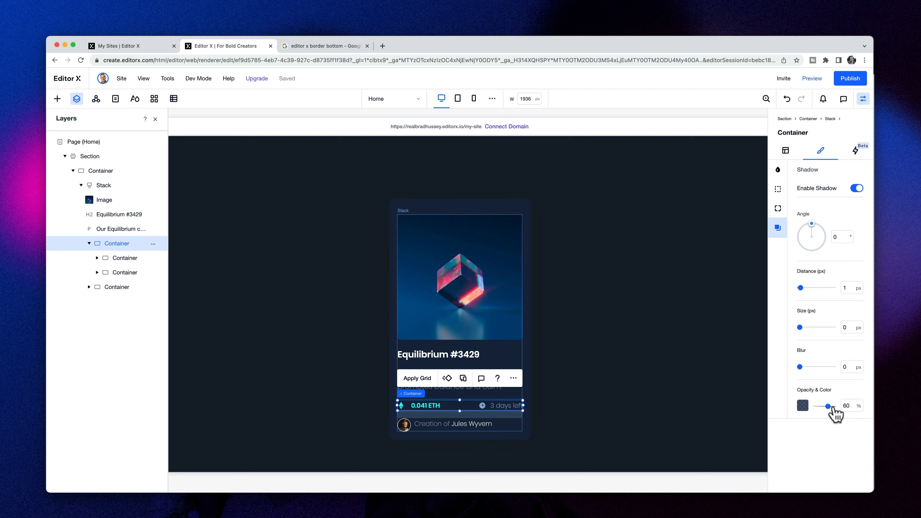
- Set the bottom padding of the price and time-left container to 20 px
left_click(521, 420)
left_click(452, 408)
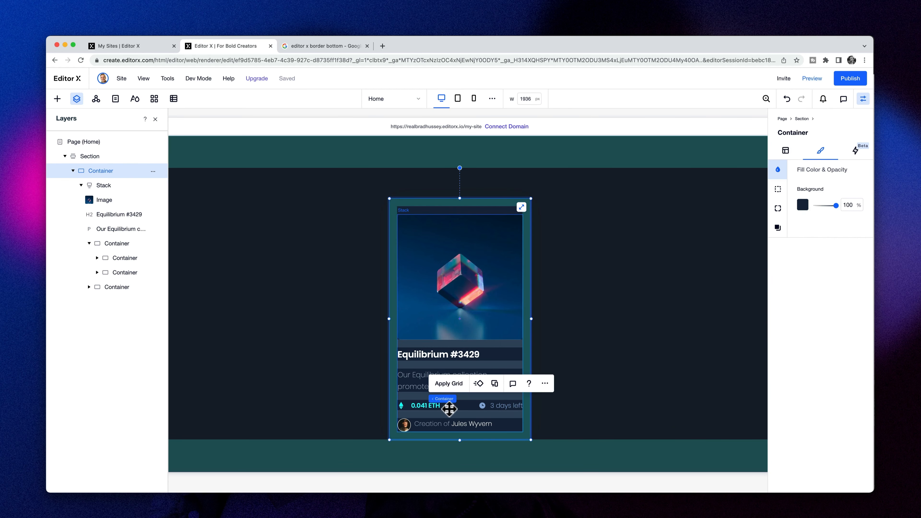
left_click(447, 407)
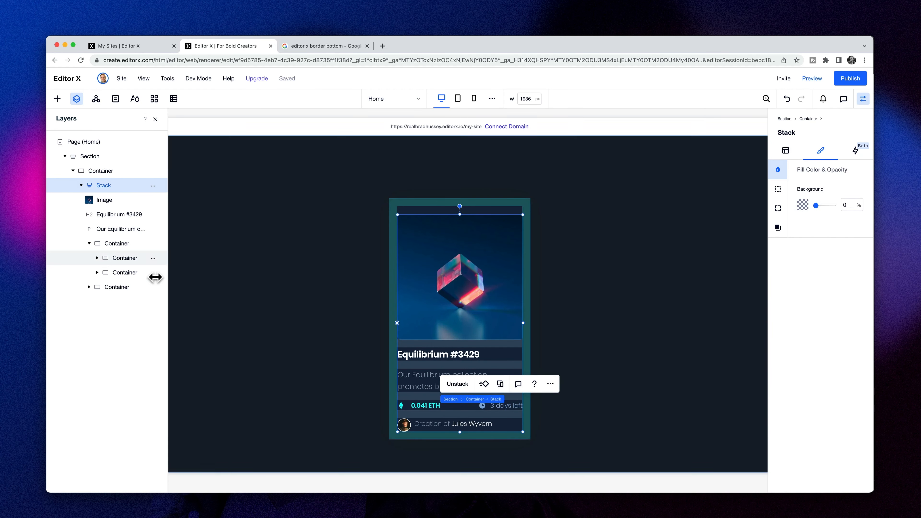
left_click(72, 244)
left_click(786, 151)
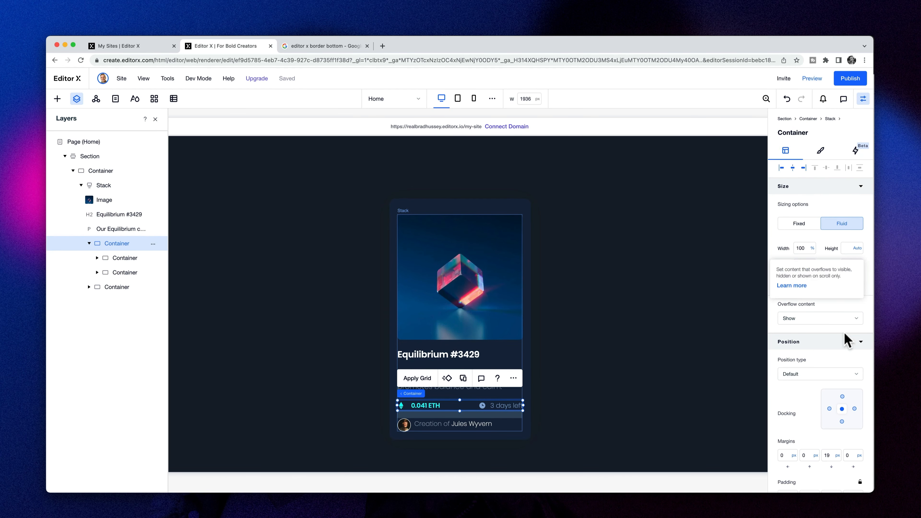
scroll(808, 382, "down", 3)
left_click(827, 434)
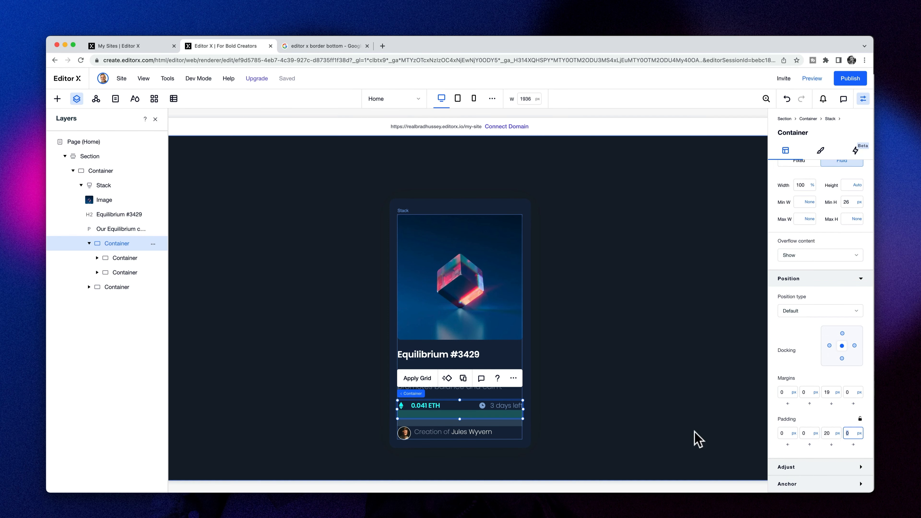
left_click(592, 423)
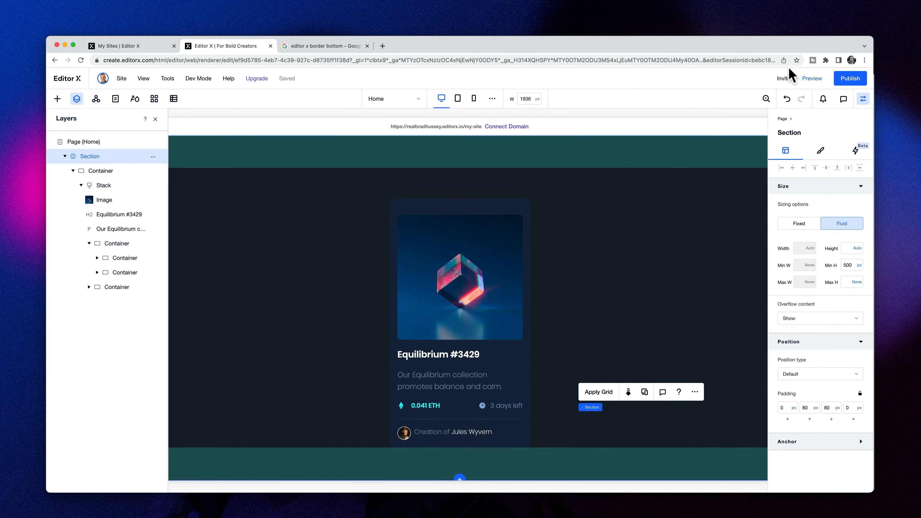
- Set the top margin of the card's stack to 0 px
left_click(458, 225)
left_click(428, 218)
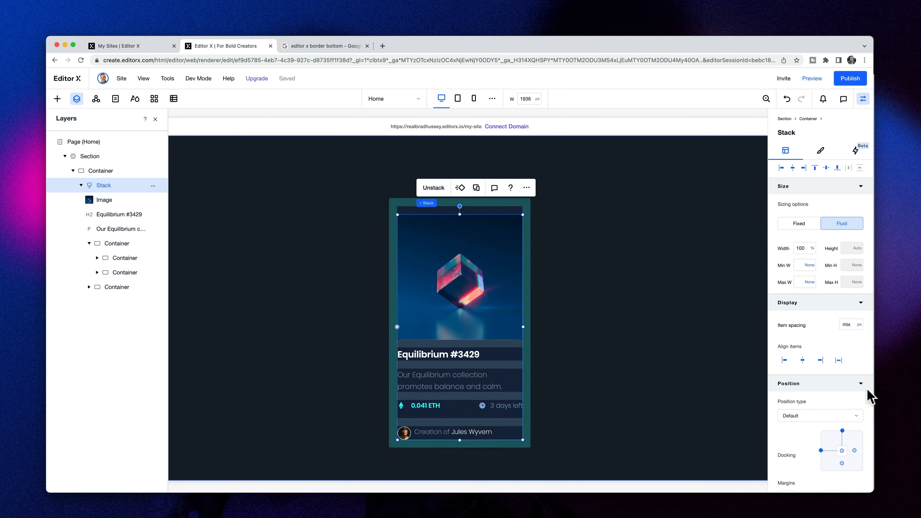
scroll(860, 385, "down", 2)
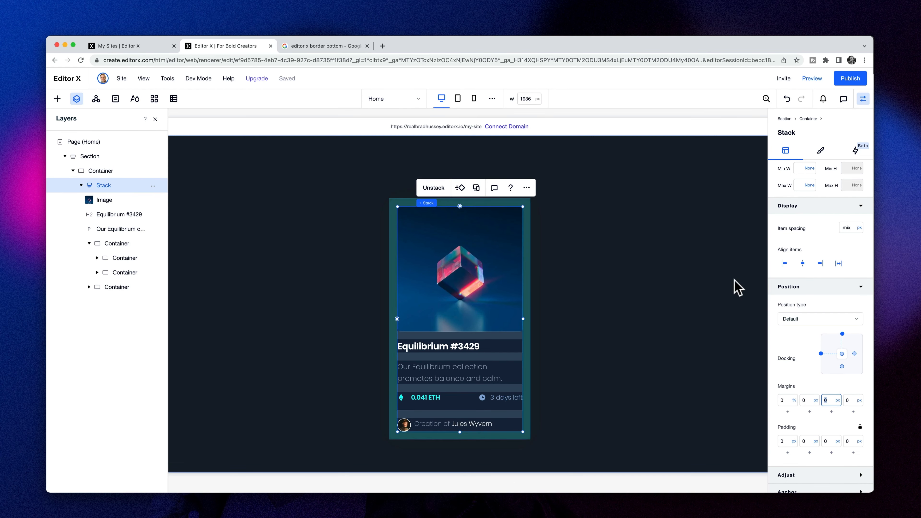
- Preview the card at the tablet, mobile and desktop breakpoints, and return to editing the site
left_click(814, 79)
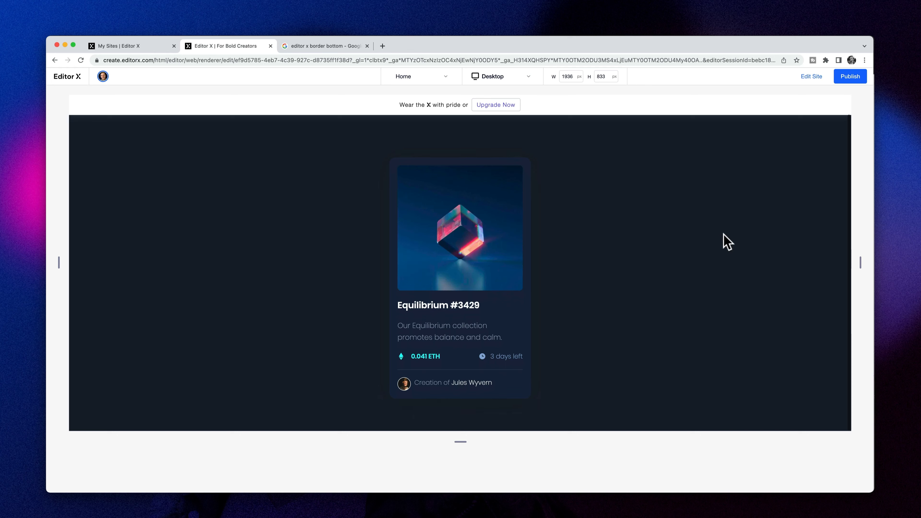
left_click(512, 77)
left_click(505, 122)
left_click(504, 77)
left_click(507, 106)
left_click(504, 77)
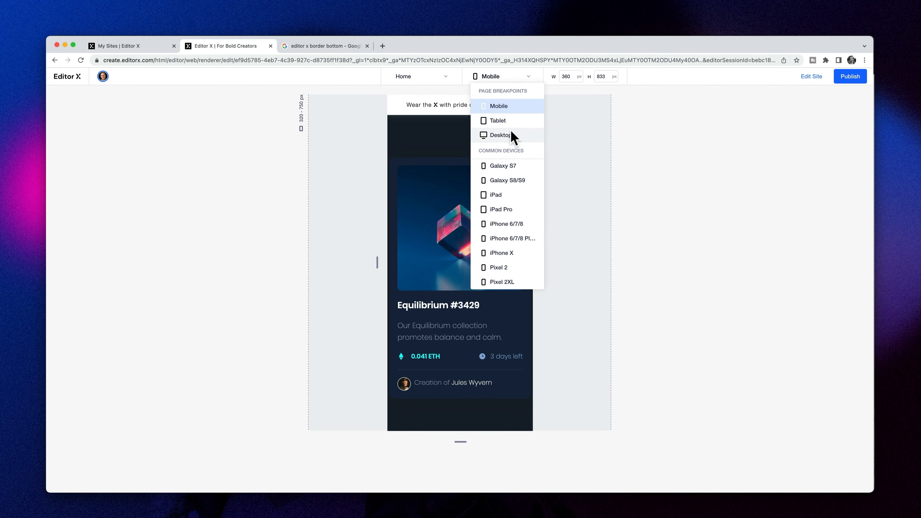
left_click(512, 134)
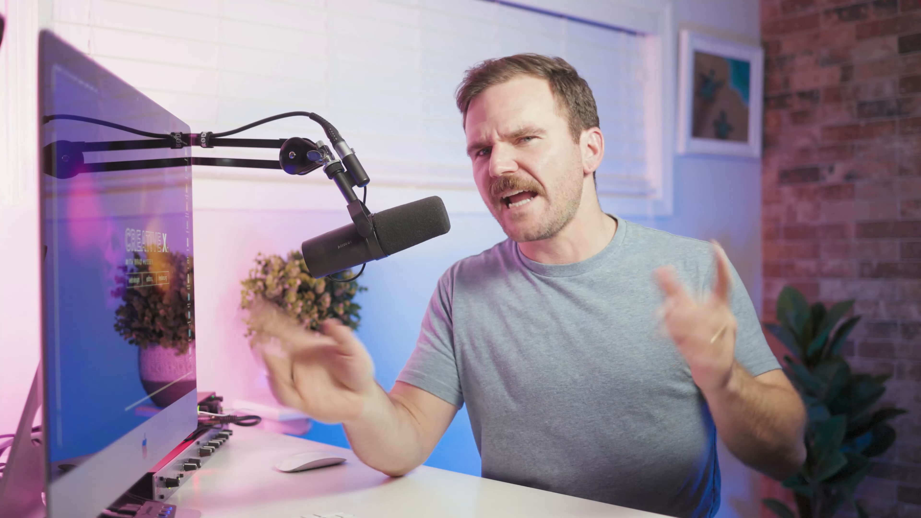
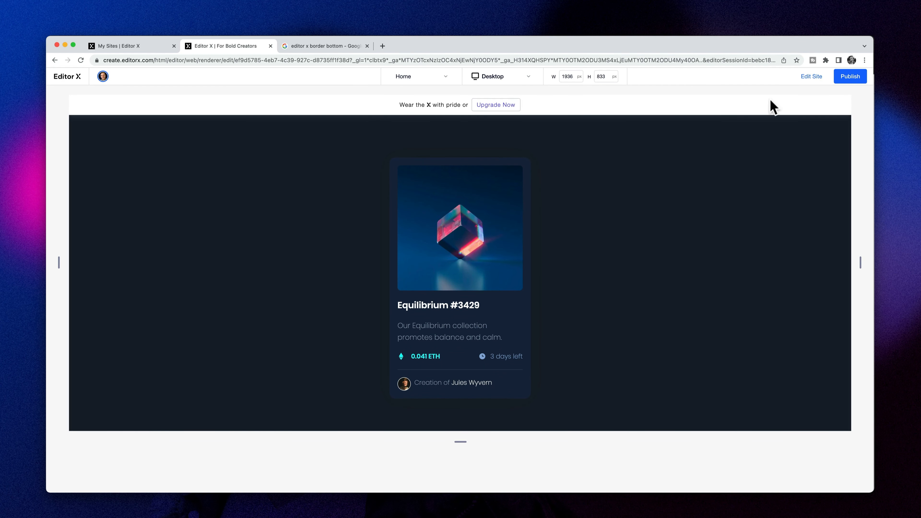
left_click(812, 76)
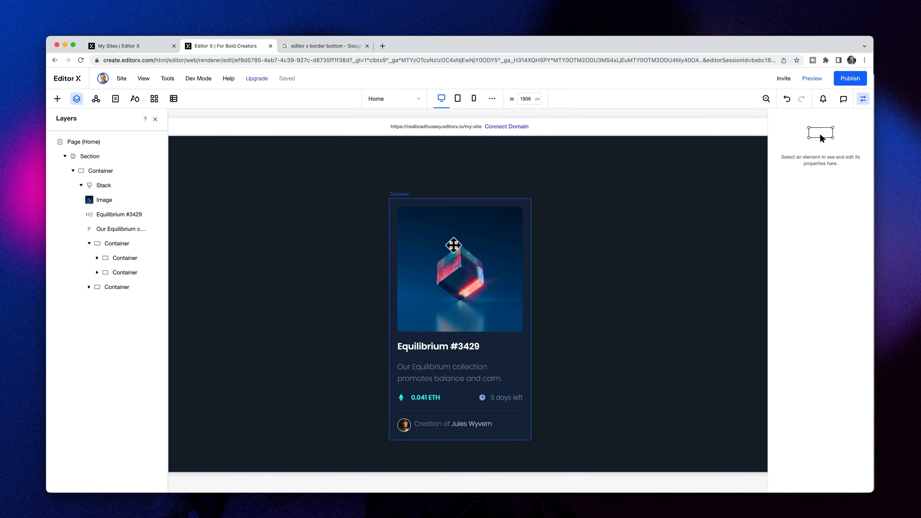
- Add a Float-In animation to the card image and choose the direction it comes from
left_click(494, 252)
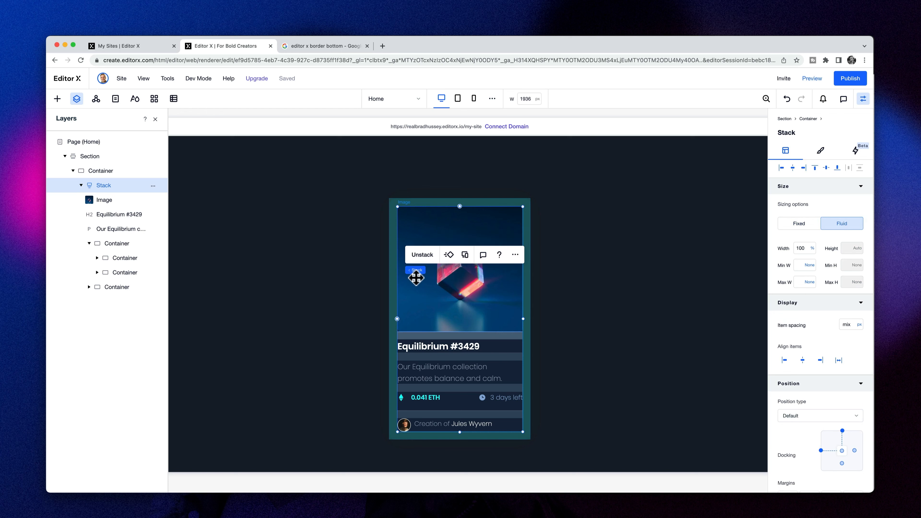
left_click(475, 267)
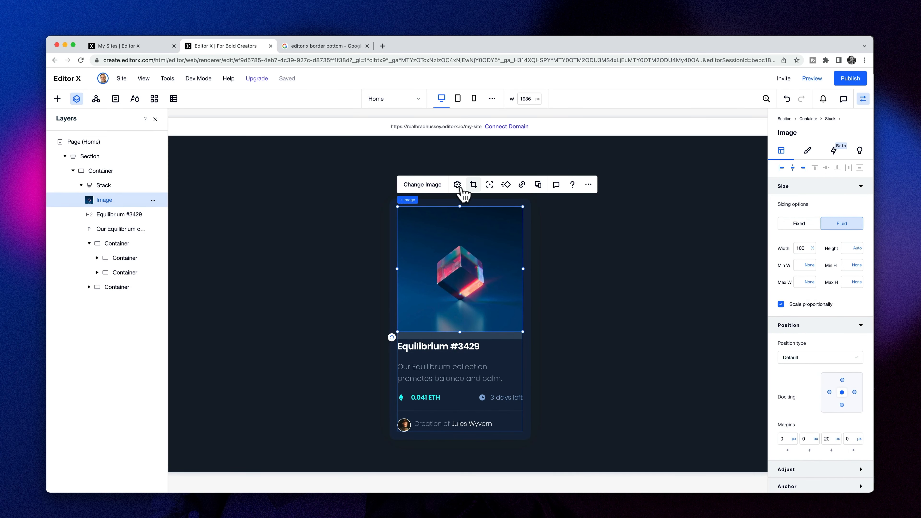
left_click(508, 187)
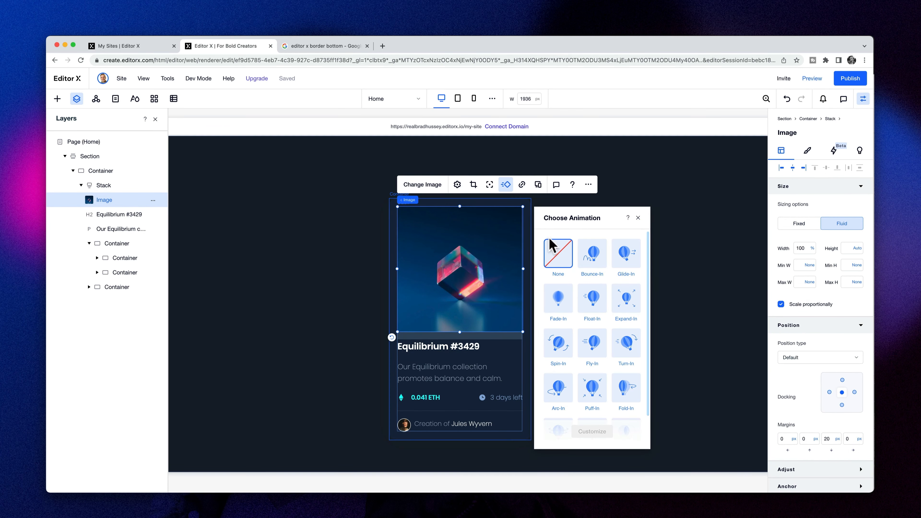
left_click(591, 309)
left_click(602, 434)
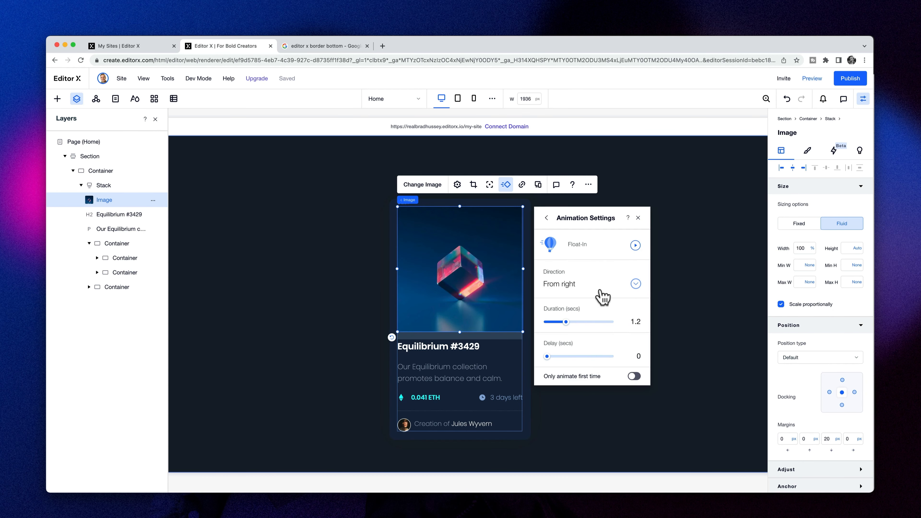
left_click(634, 287)
left_click(584, 272)
left_click(677, 362)
- Add a Fade-In animation to the Equilibrium #3429 heading with a delay of 1.2 seconds
left_click(448, 351)
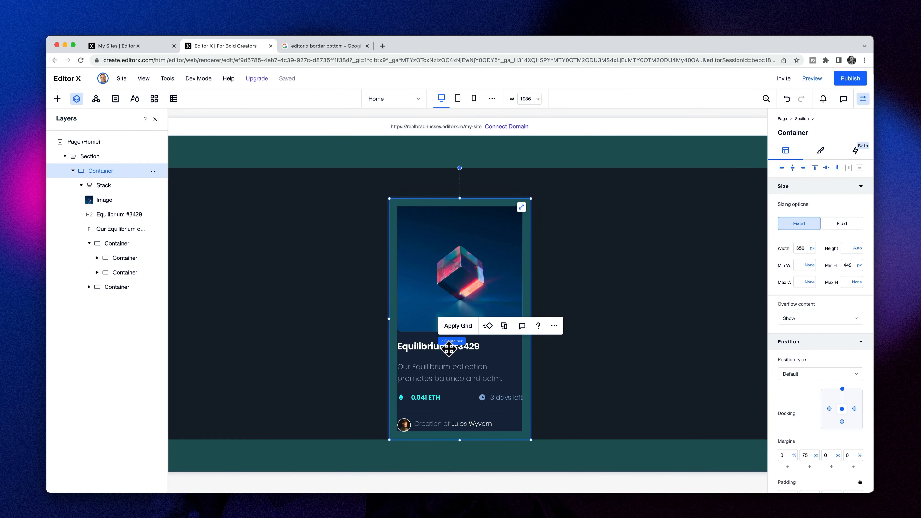
left_click(434, 351)
left_click(433, 352)
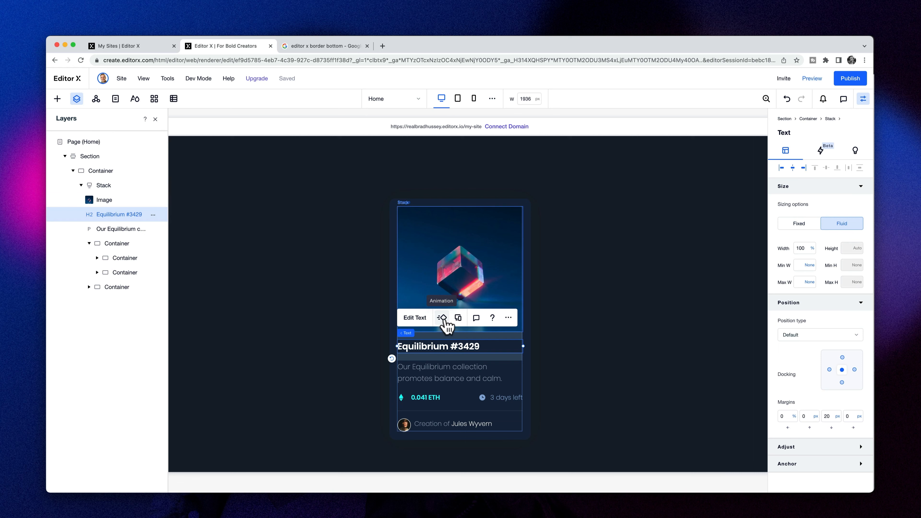
left_click(442, 318)
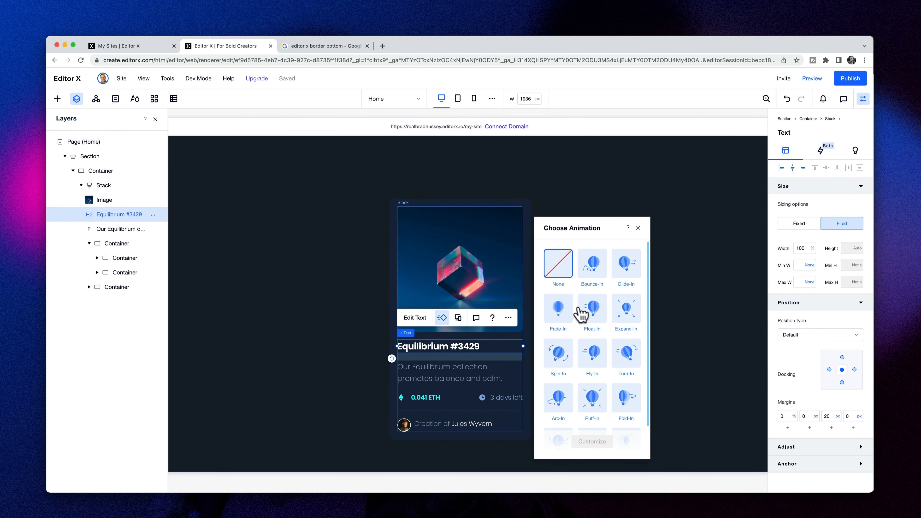
left_click(559, 309)
left_click(592, 441)
left_click(638, 328)
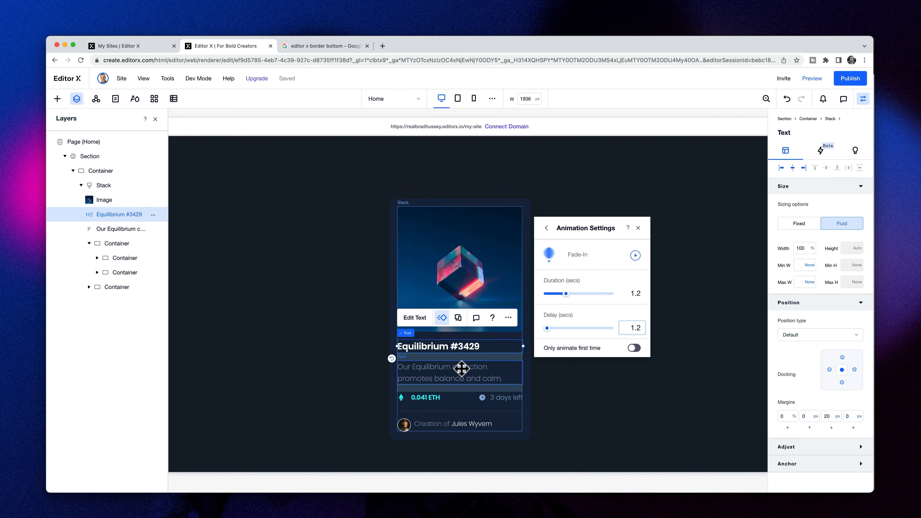
- Add a Fade-In animation with a delay to the collection description text
left_click(446, 372)
left_click(442, 339)
left_click(558, 309)
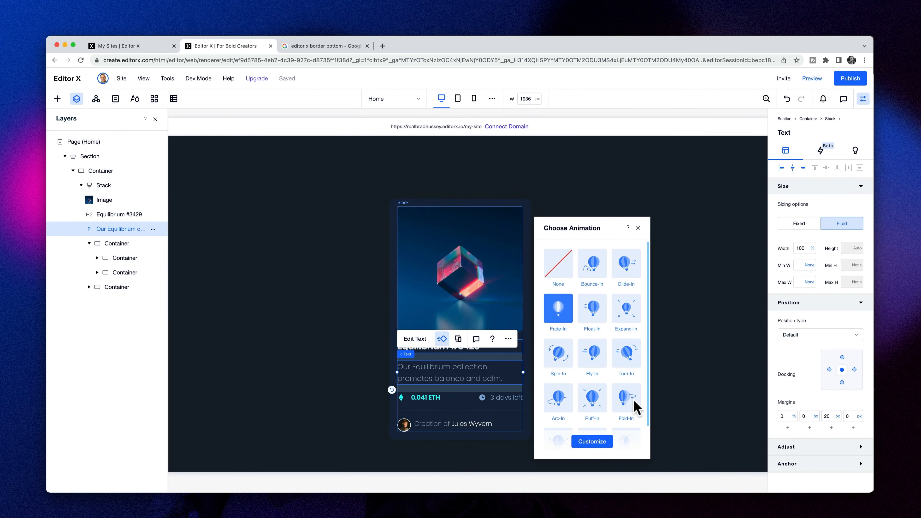
left_click(595, 443)
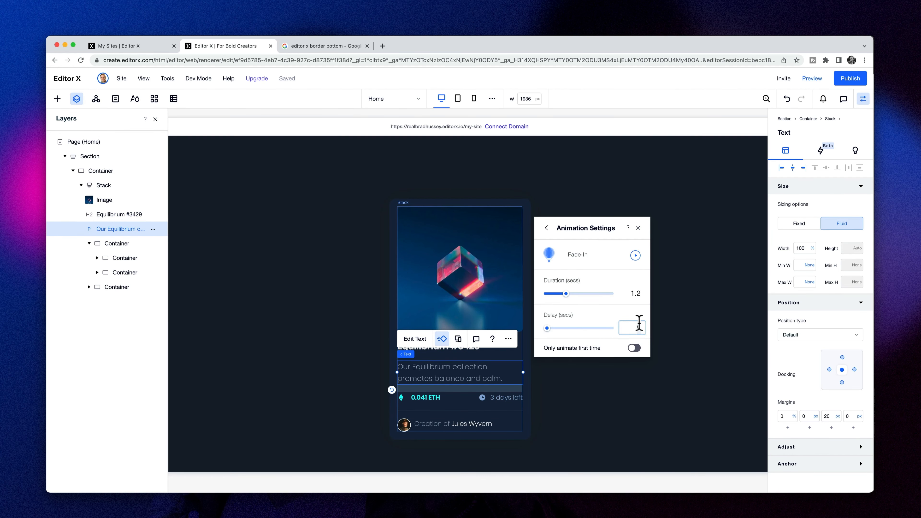
left_click(457, 404)
left_click(515, 381)
left_click(442, 339)
- Add a Float-In animation from the left with a delay of 1 second to the price and time-left container
left_click(453, 398)
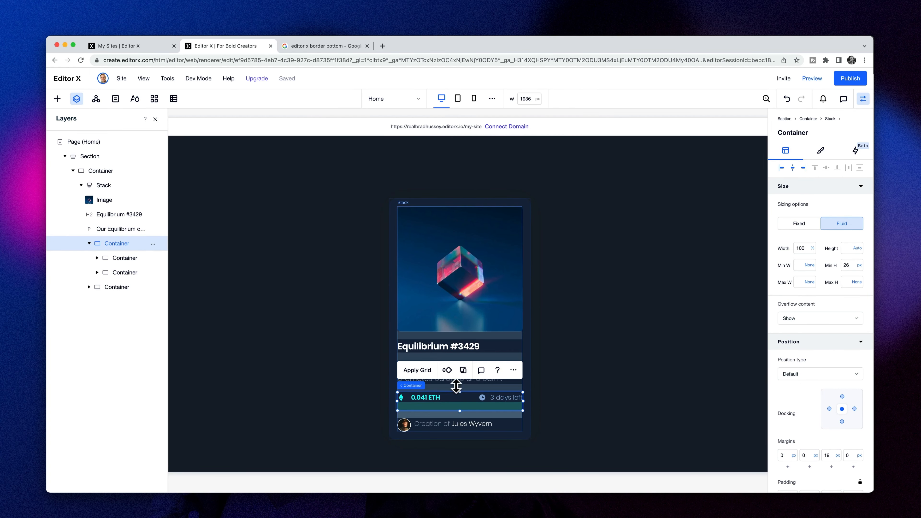
left_click(447, 370)
left_click(590, 312)
left_click(594, 441)
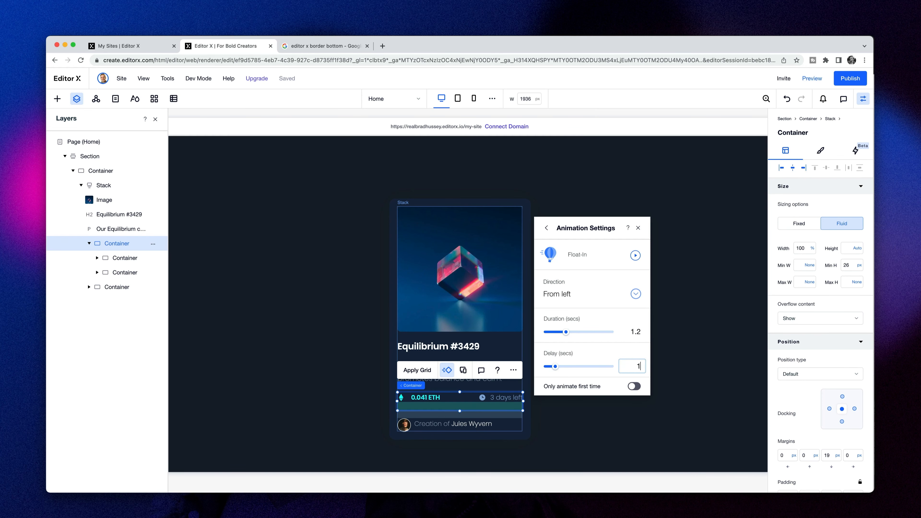
- Add a Float-In animation from the bottom to the creator container with a delay of .4 seconds
left_click(504, 424)
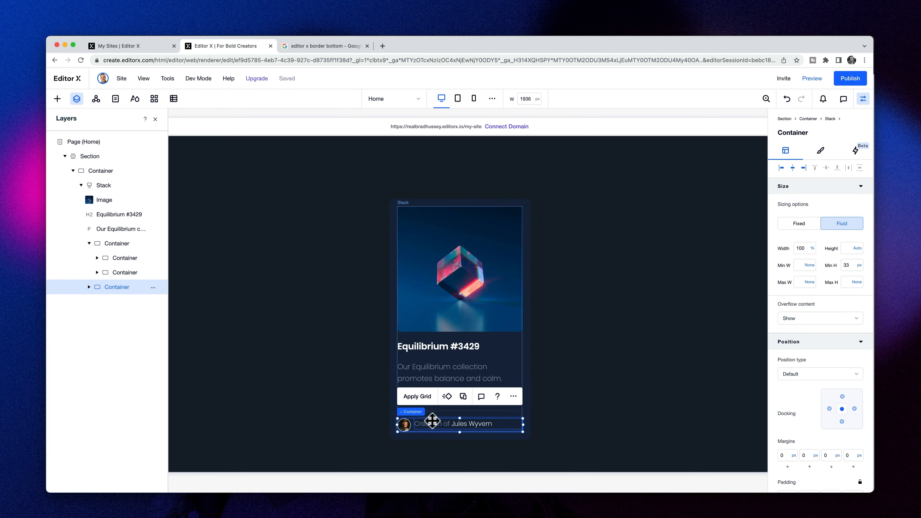
left_click(447, 397)
left_click(592, 309)
left_click(591, 438)
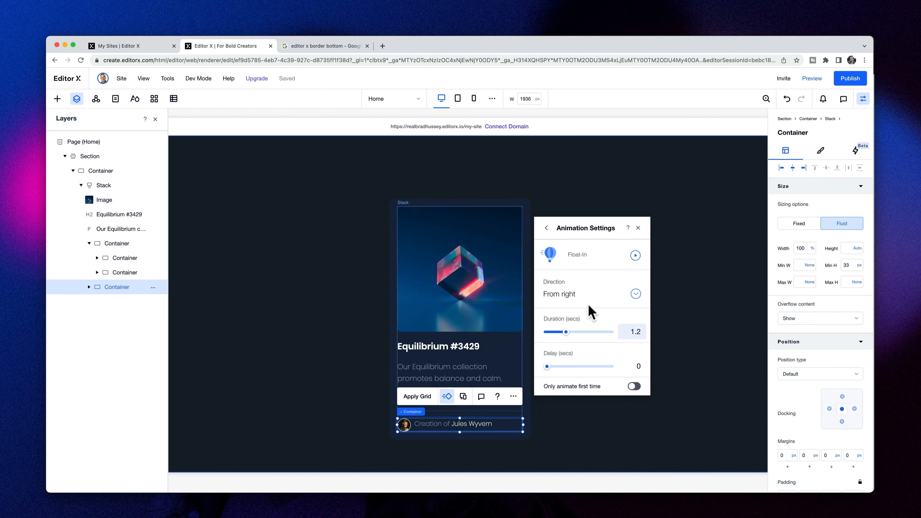
left_click(589, 306)
left_click(588, 308)
left_click(641, 365)
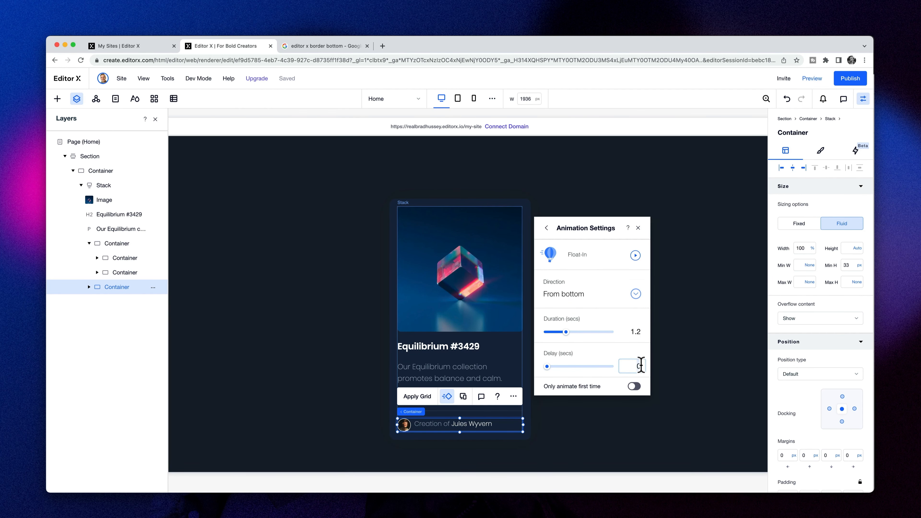
type(".4")
left_click(716, 422)
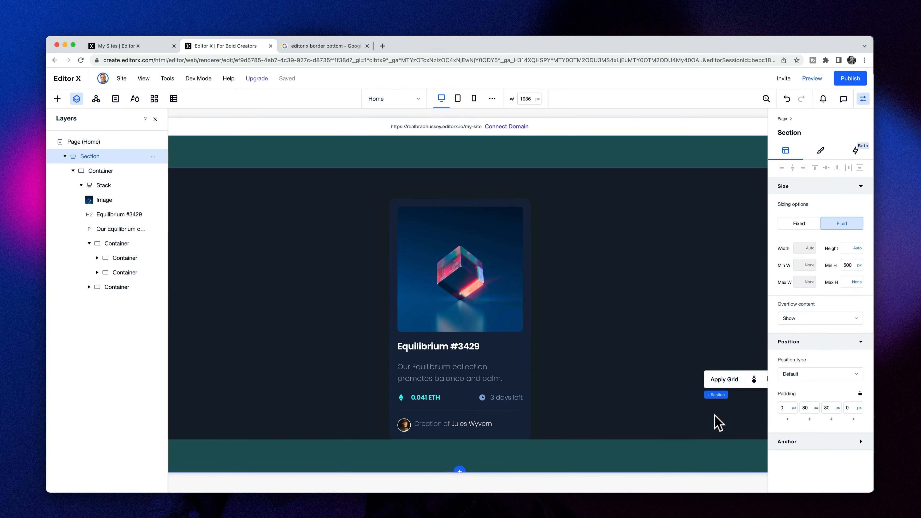
- Add a Fold-In animation to the card's outer container, open its customization and preview the page
left_click(421, 203)
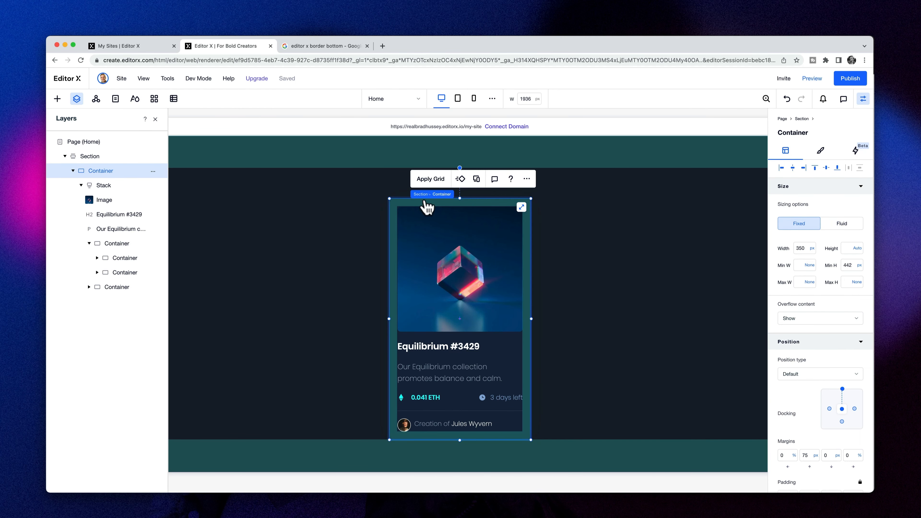
left_click(460, 179)
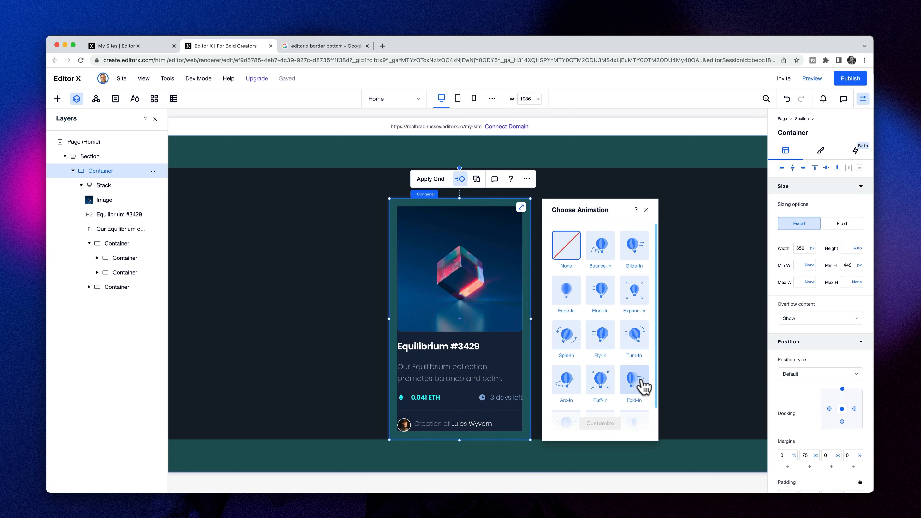
left_click(633, 393)
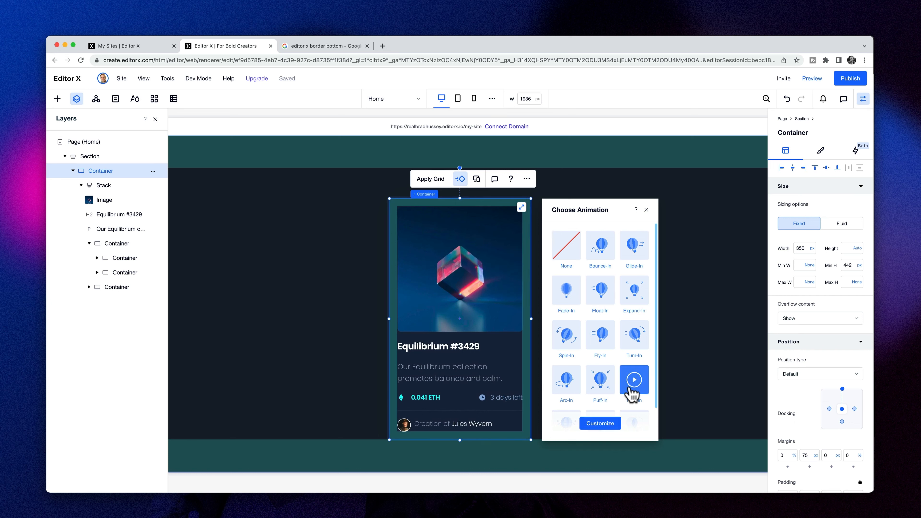
left_click(605, 431)
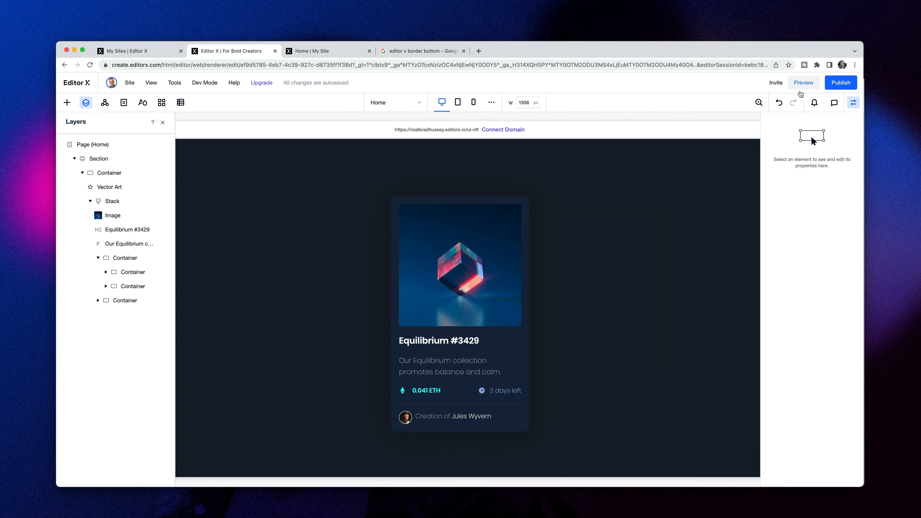
left_click(805, 88)
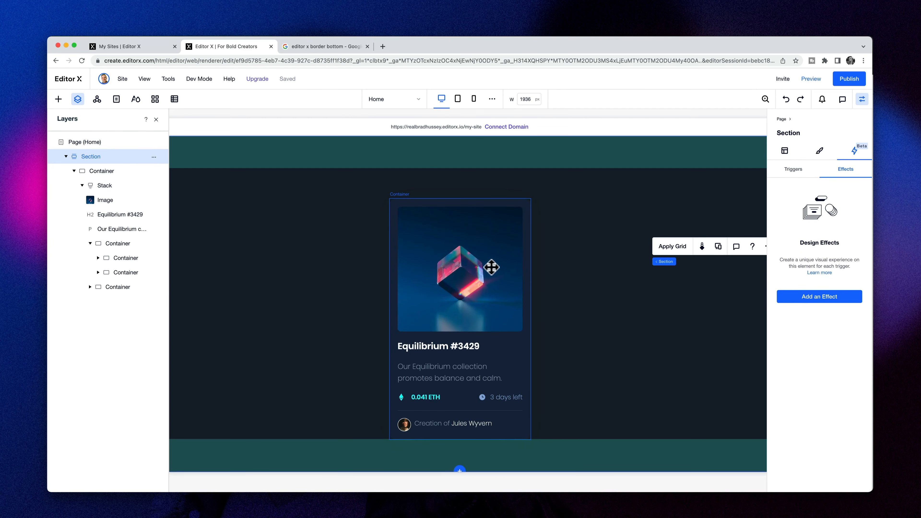
- Add a Hover trigger to the card image and start designing a custom effect named CYAN!
left_click(109, 201)
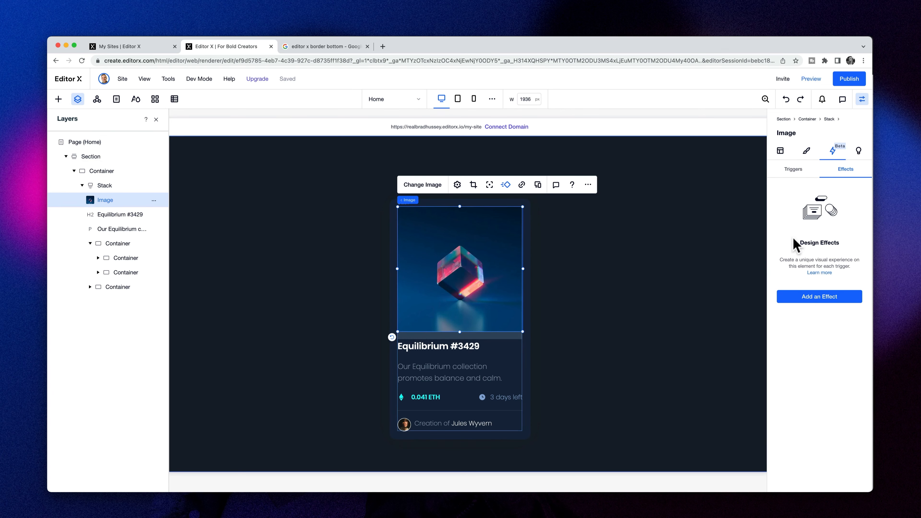
left_click(796, 173)
left_click(824, 301)
left_click(780, 320)
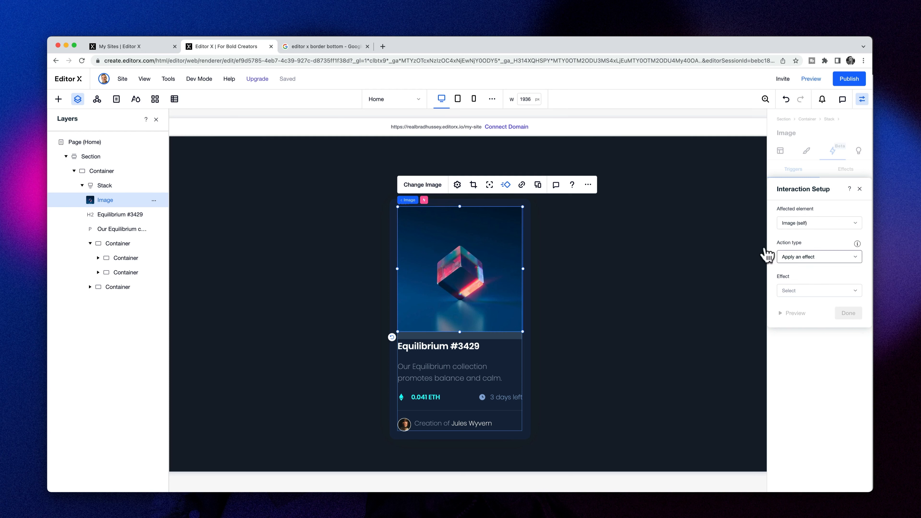
left_click(820, 265)
left_click(820, 267)
left_click(819, 292)
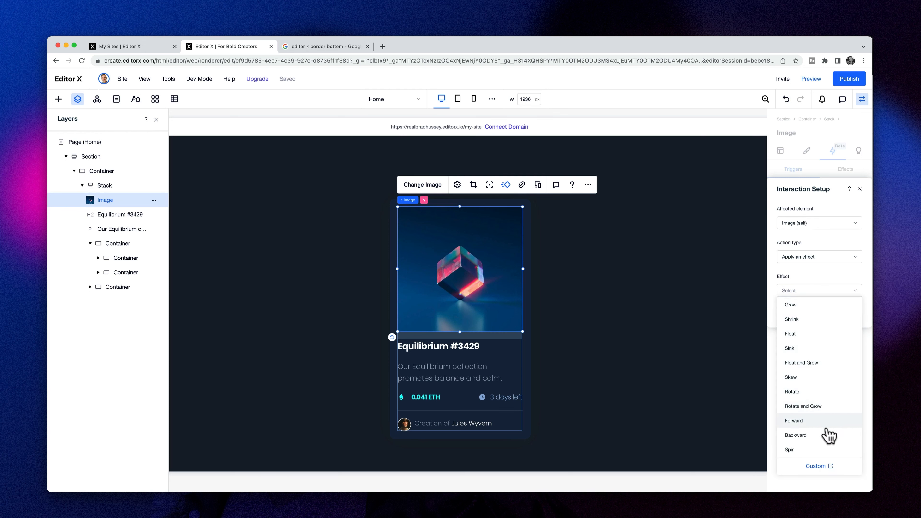
left_click(820, 467)
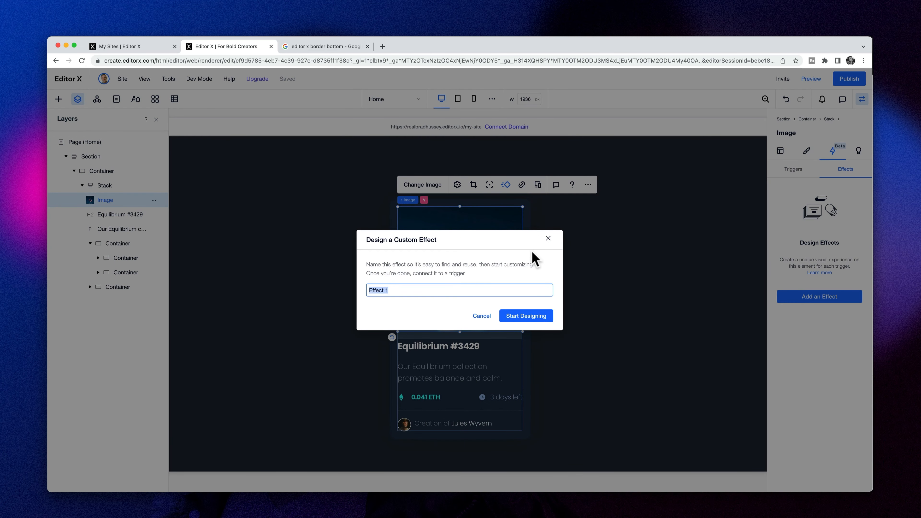
left_click(541, 315)
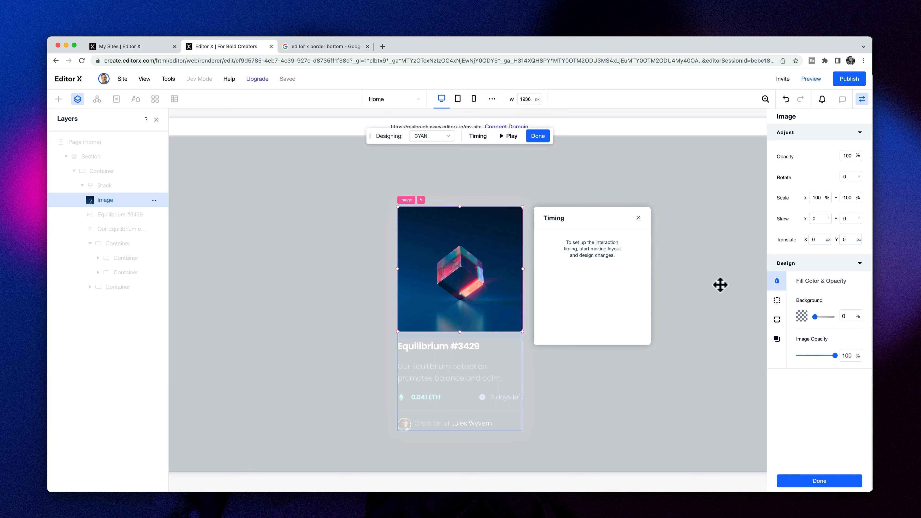
- Give the CYAN! effect a cyan background at 100% and 50% image opacity, and play it
left_click(802, 317)
left_click(828, 369)
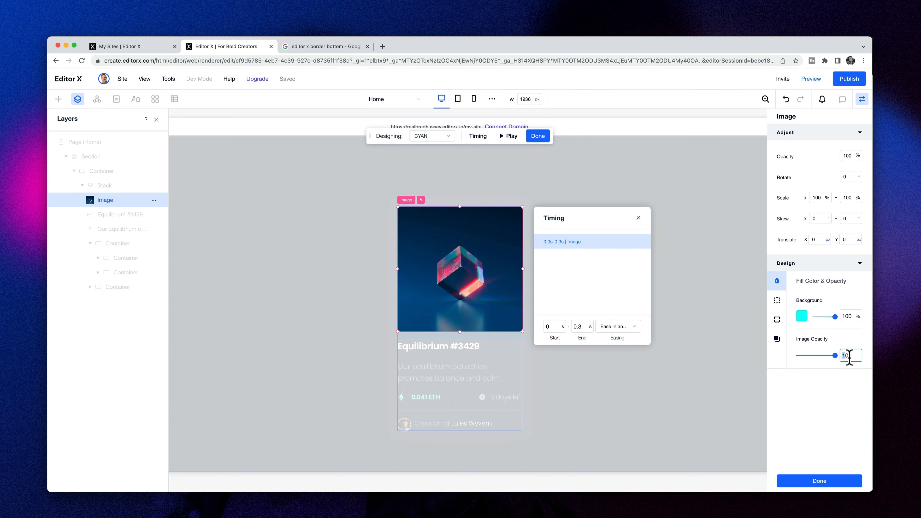
type("50")
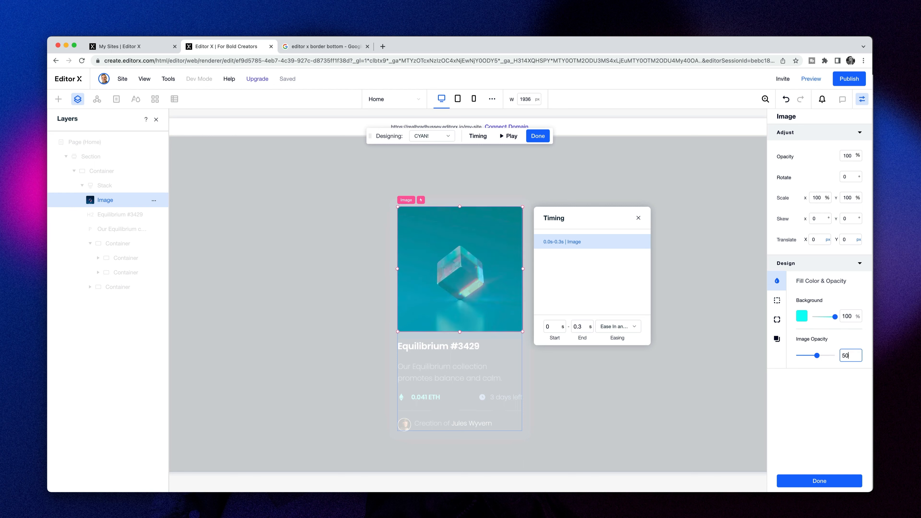
left_click(508, 137)
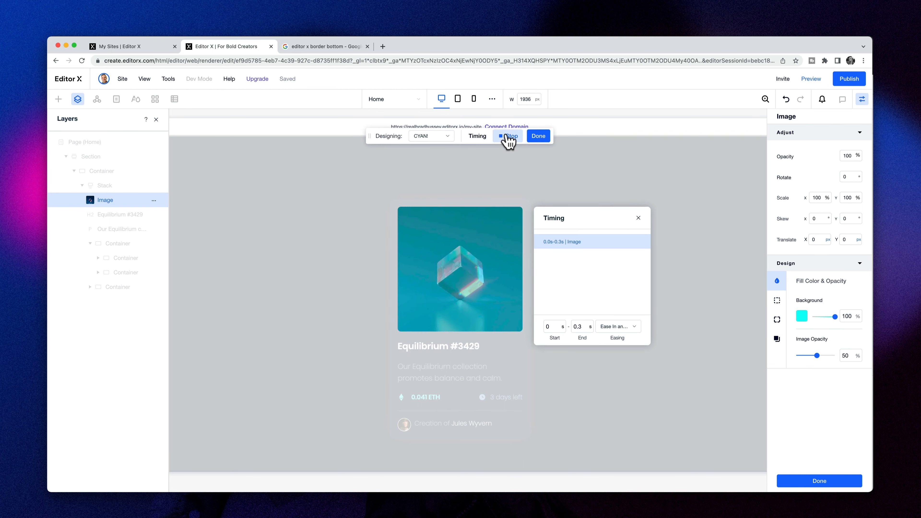
left_click(833, 482)
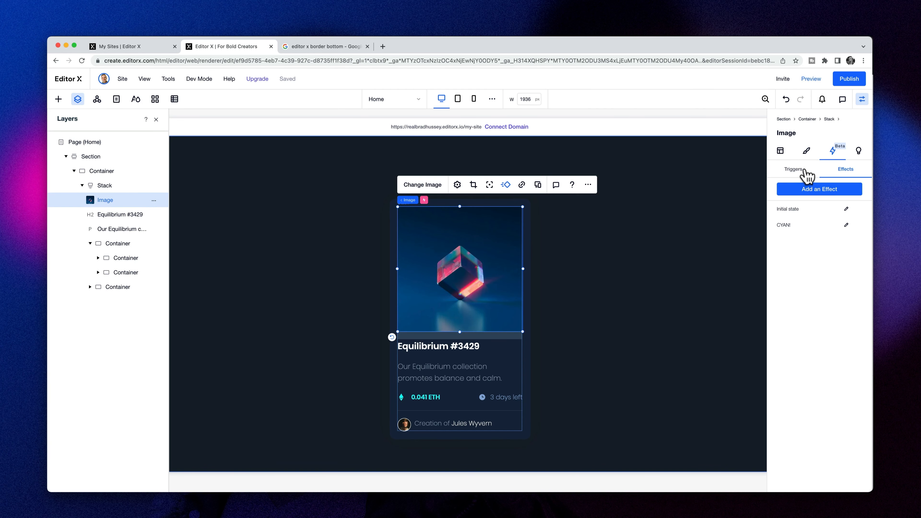
- Apply the CYAN! effect to the card image on hover and check it in the page preview
left_click(791, 173)
left_click(845, 171)
left_click(794, 170)
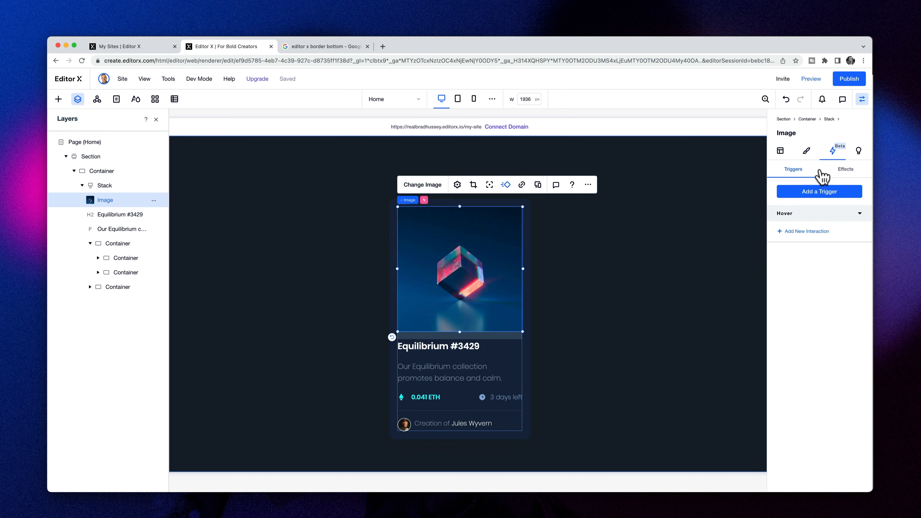
left_click(810, 232)
left_click(809, 291)
left_click(804, 310)
left_click(848, 313)
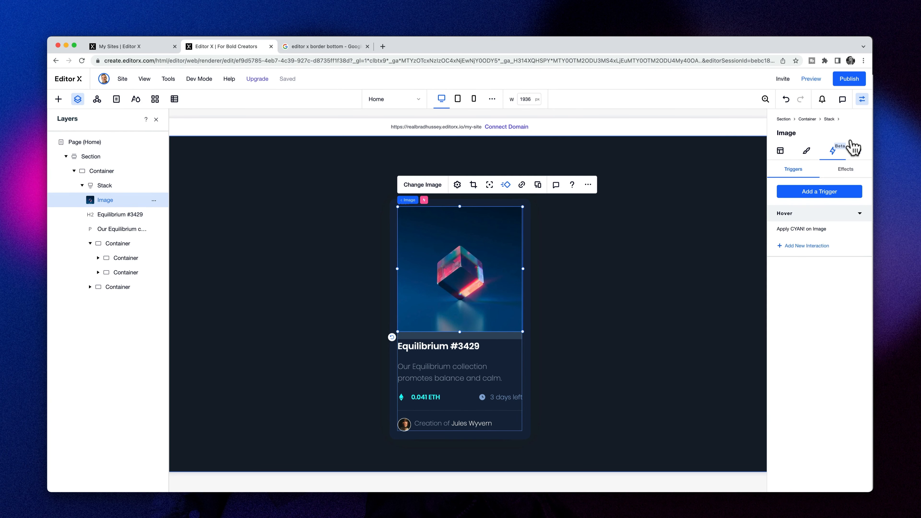
left_click(811, 79)
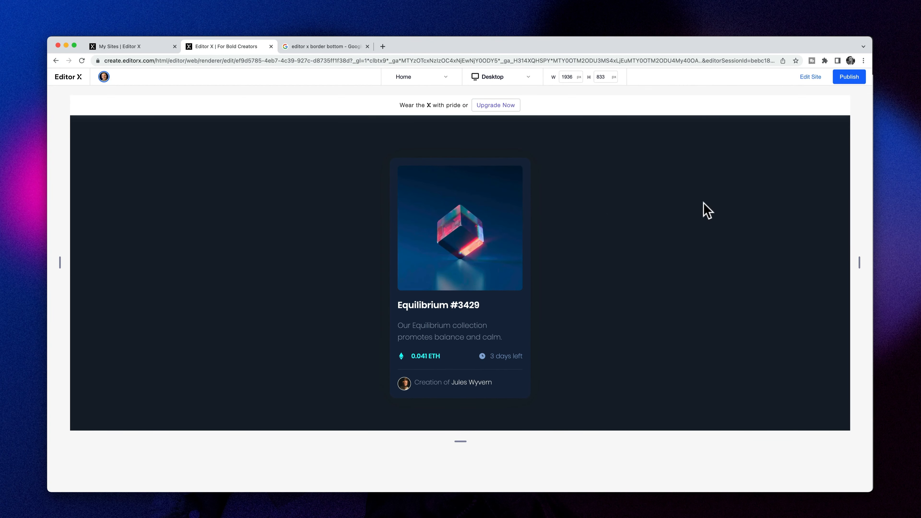
left_click(810, 77)
- Add icon-view.svg from the site files to the section beside the card and set its width to 45 px
left_click(58, 100)
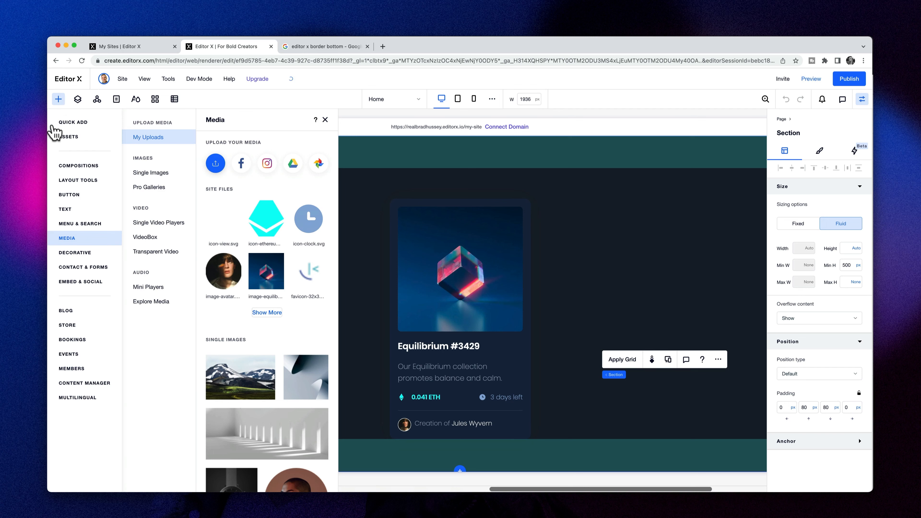
left_click_drag(230, 223, 260, 228)
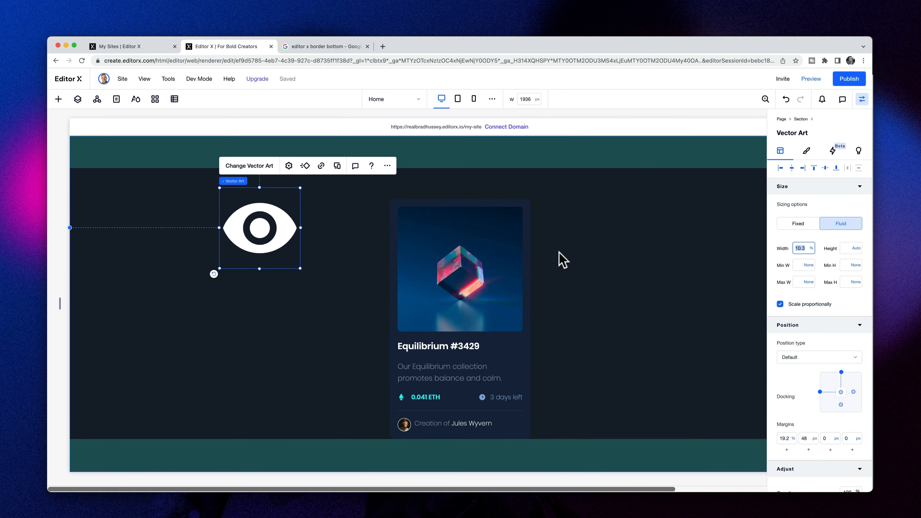
type("45px")
key("Return")
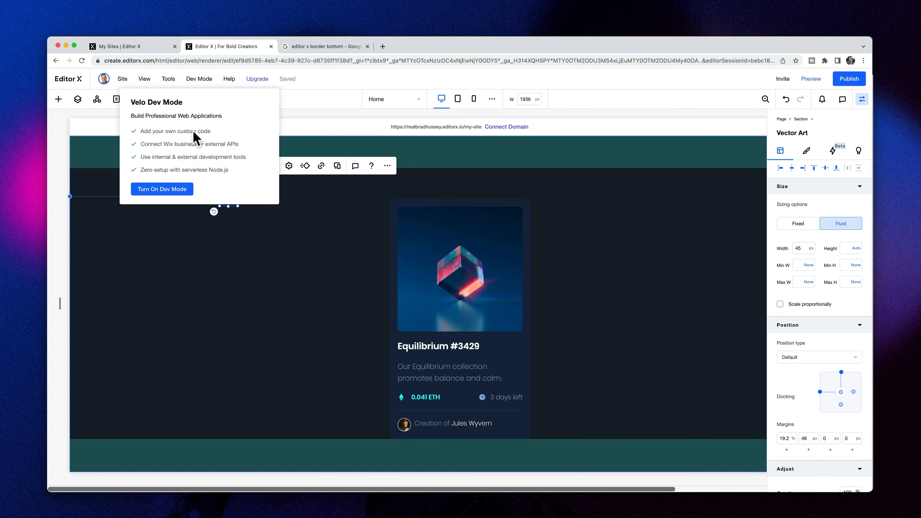
left_click_drag(228, 197, 292, 250)
left_click(78, 98)
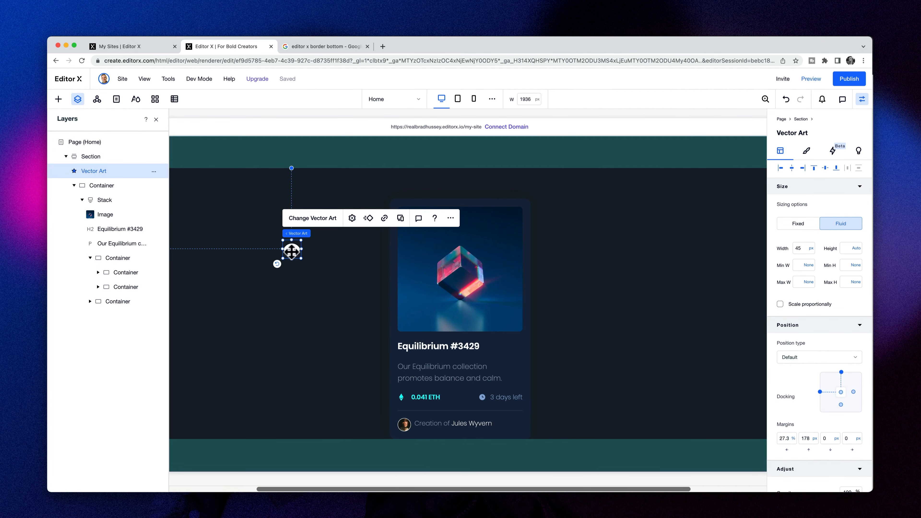
- Place the eye icon inside the card container with a top margin of 140 px and proportional scaling
left_click_drag(292, 251, 460, 203)
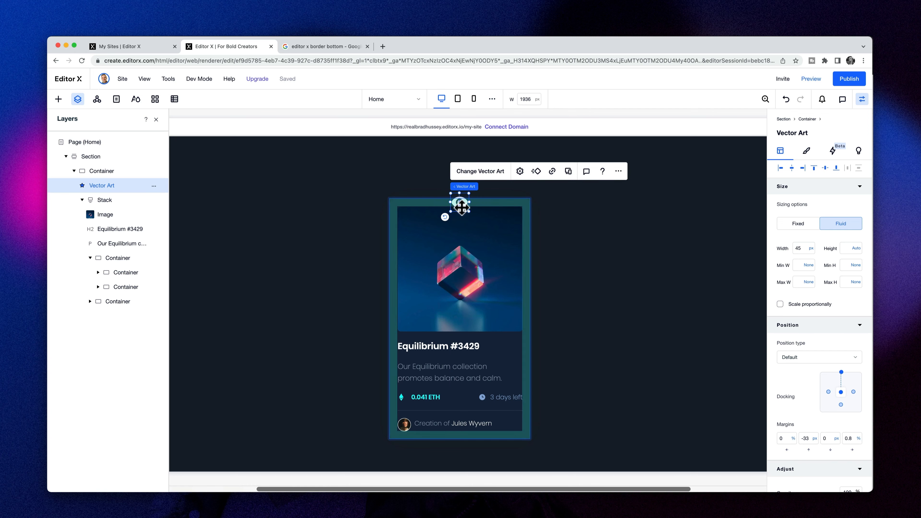
scroll(823, 388, "down", 3)
left_click(808, 383)
type("140")
key("Return")
left_click(780, 249)
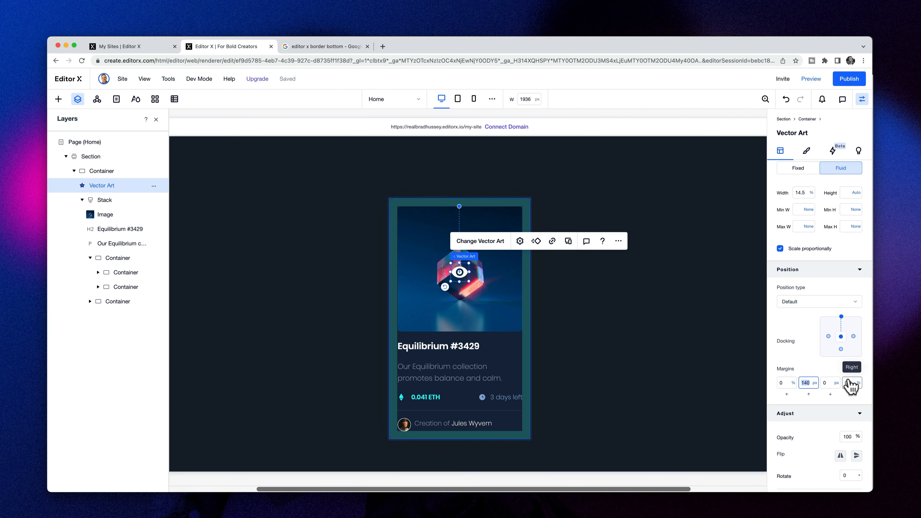
left_click(714, 346)
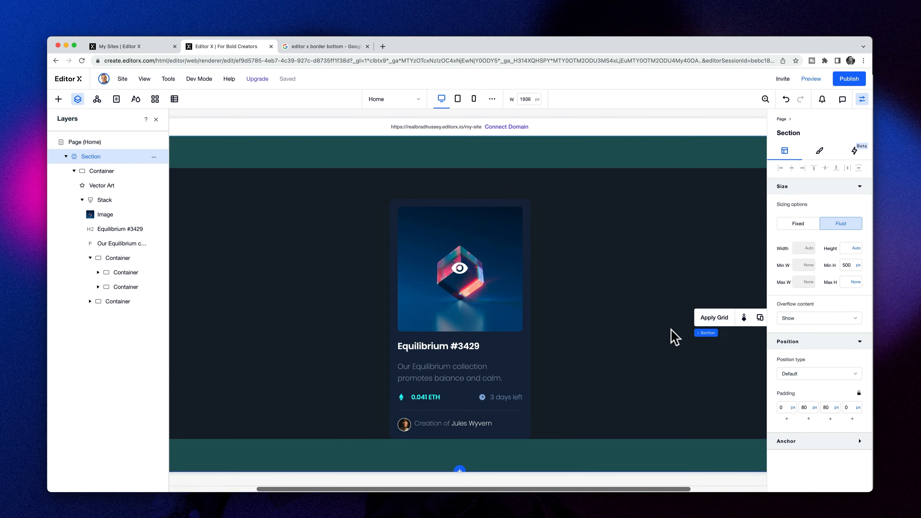
- Move the eye icon above the card to a top margin of about -93 px and centre it horizontally
left_click(454, 267)
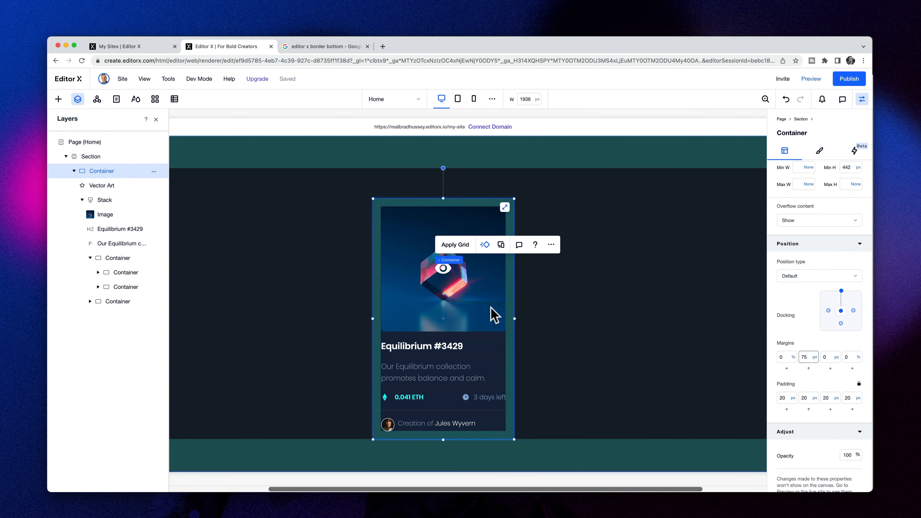
left_click(443, 269)
left_click_drag(445, 271, 443, 206)
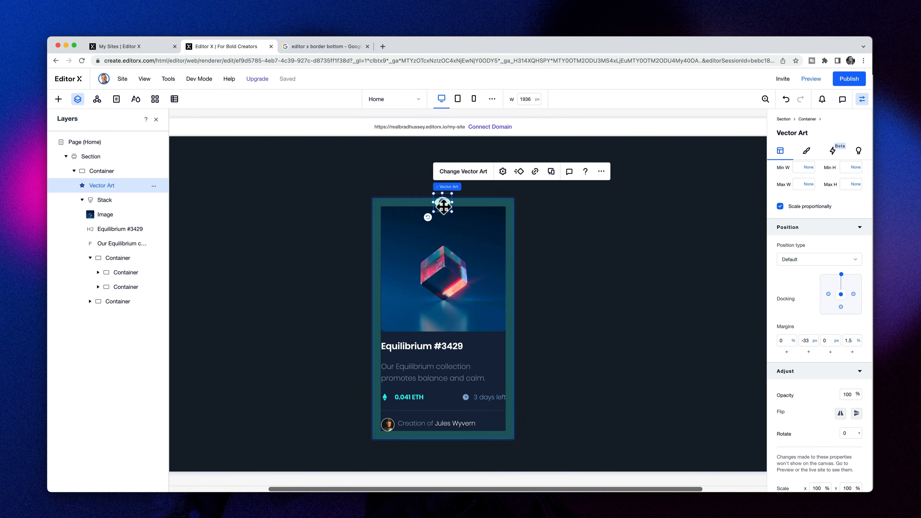
scroll(443, 207, "right", 2)
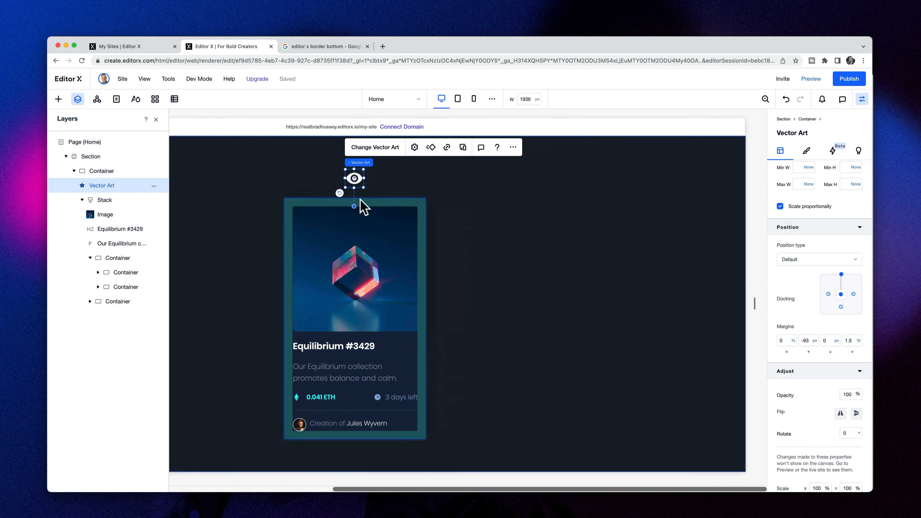
scroll(362, 206, "left", 1)
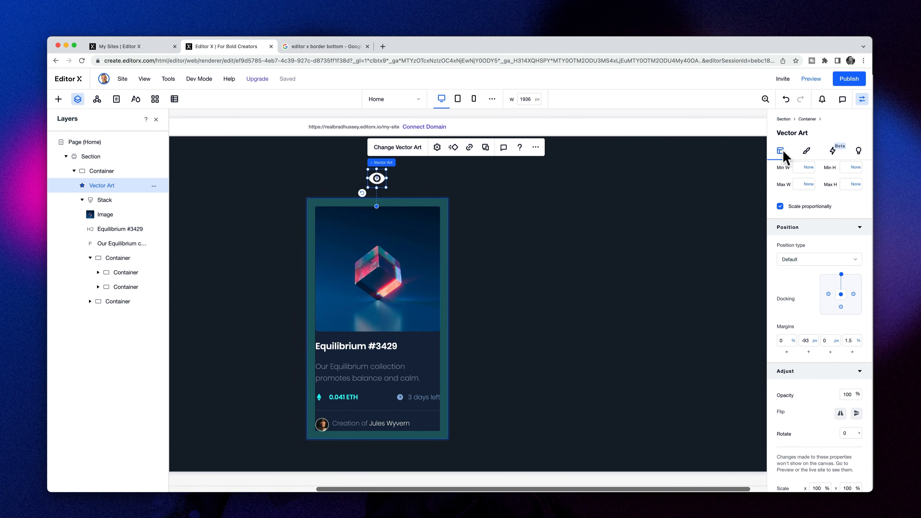
scroll(810, 201, "up", 3)
left_click(792, 169)
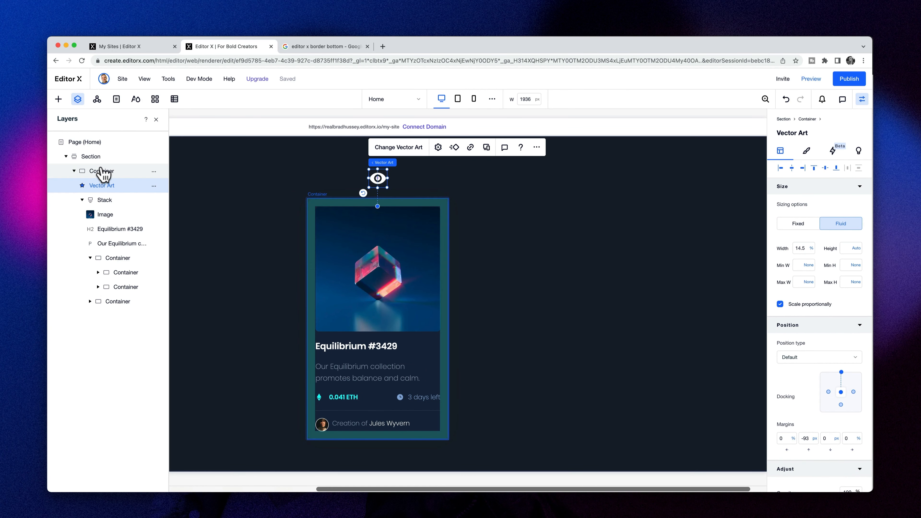
- Set the card container's overflow content to Hide
left_click(299, 209)
left_click(812, 318)
left_click(808, 336)
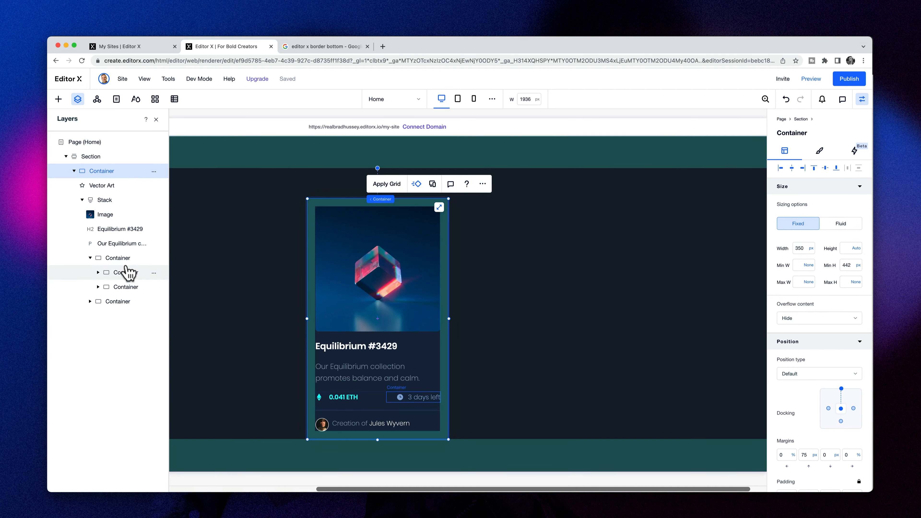
- Start a hover interaction on the card image that affects the eye icon, using a new custom effect named Move Icon
left_click(110, 216)
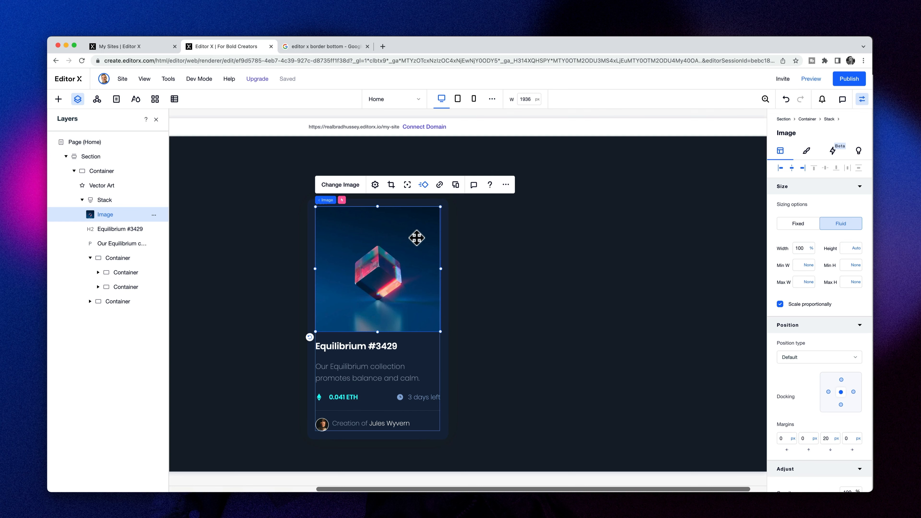
left_click(833, 153)
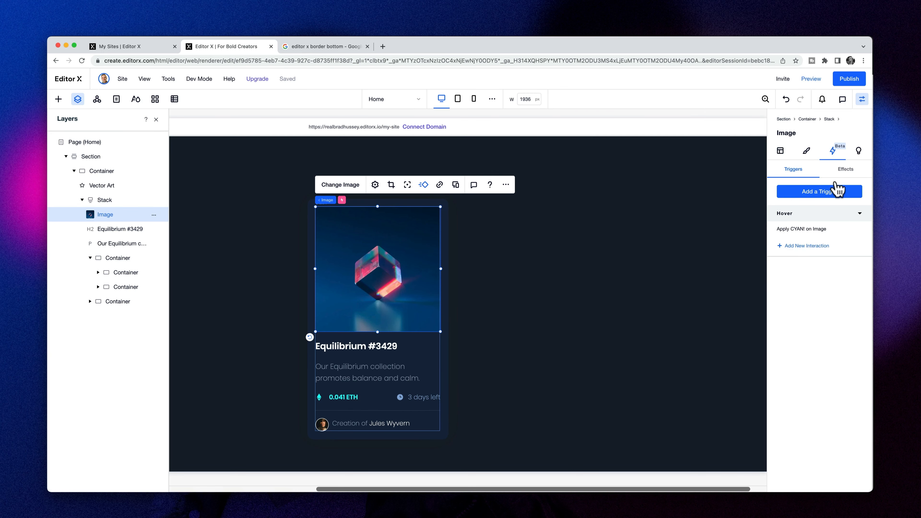
left_click(814, 247)
left_click(828, 252)
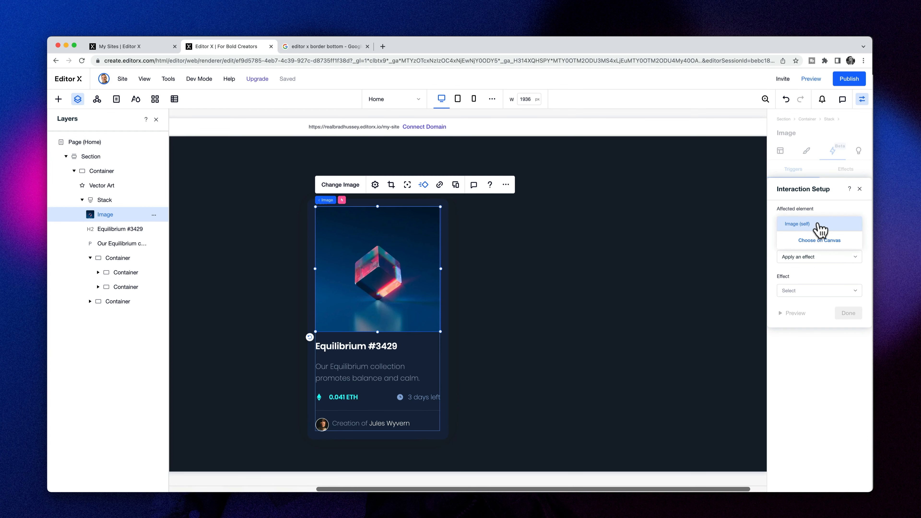
left_click(818, 243)
left_click(103, 187)
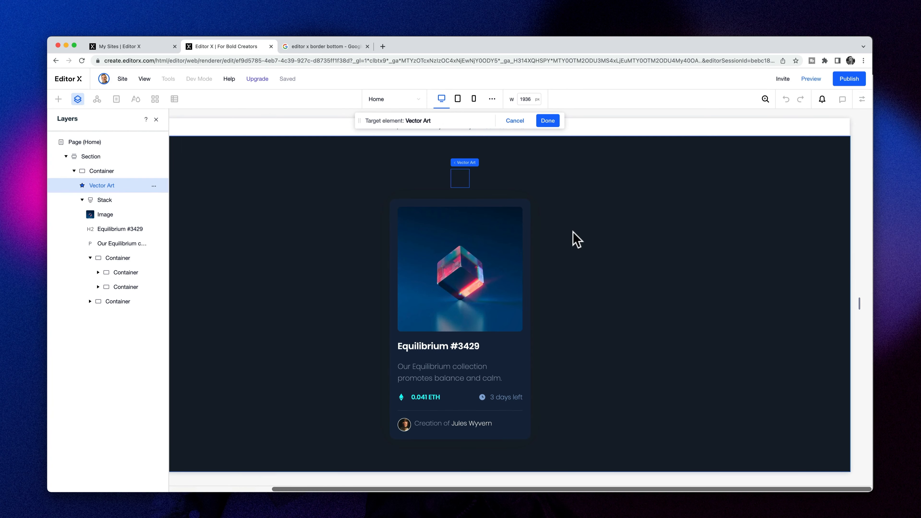
left_click(819, 253)
left_click(824, 259)
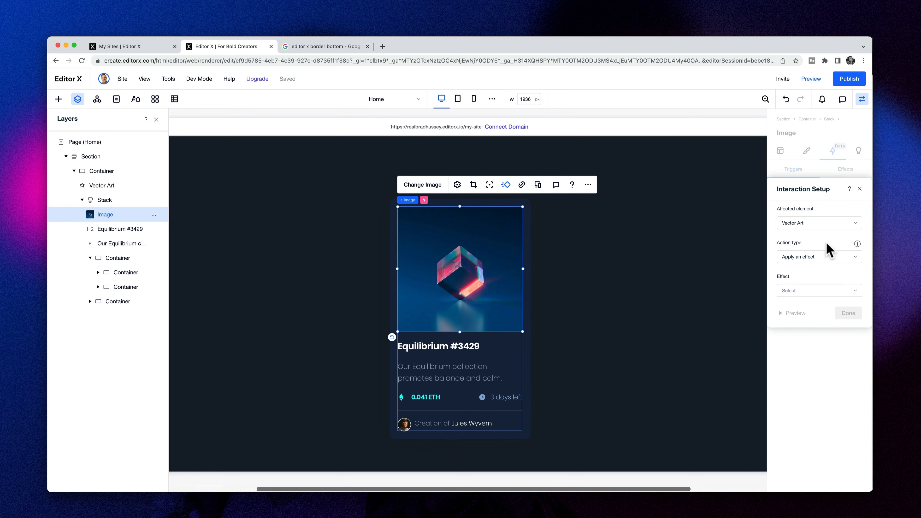
left_click(816, 292)
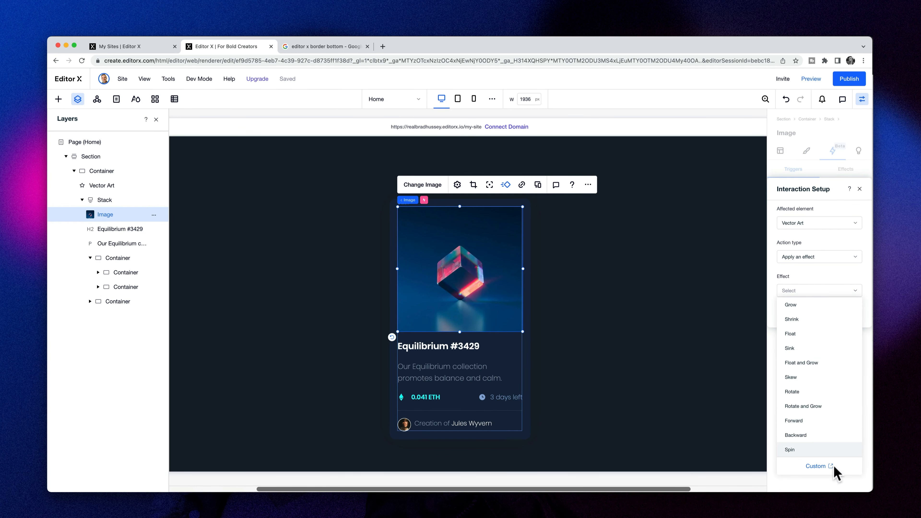
left_click(821, 469)
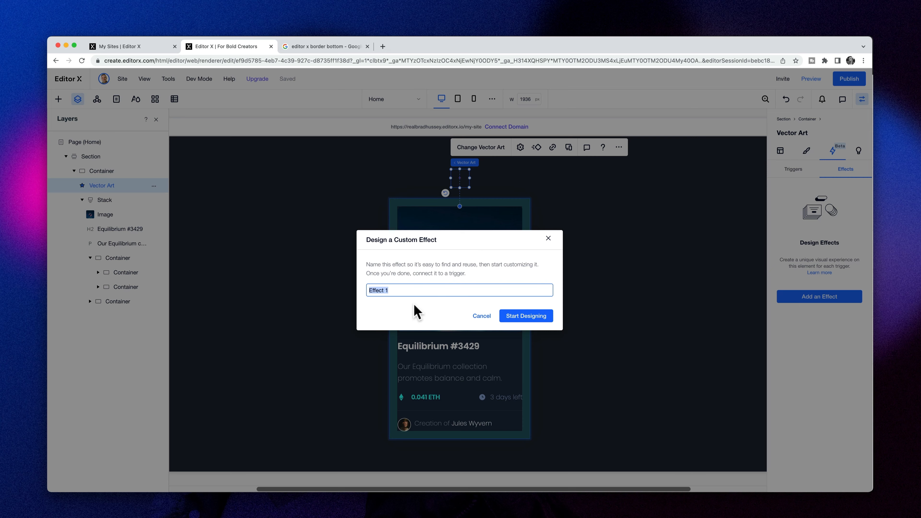
key("Return")
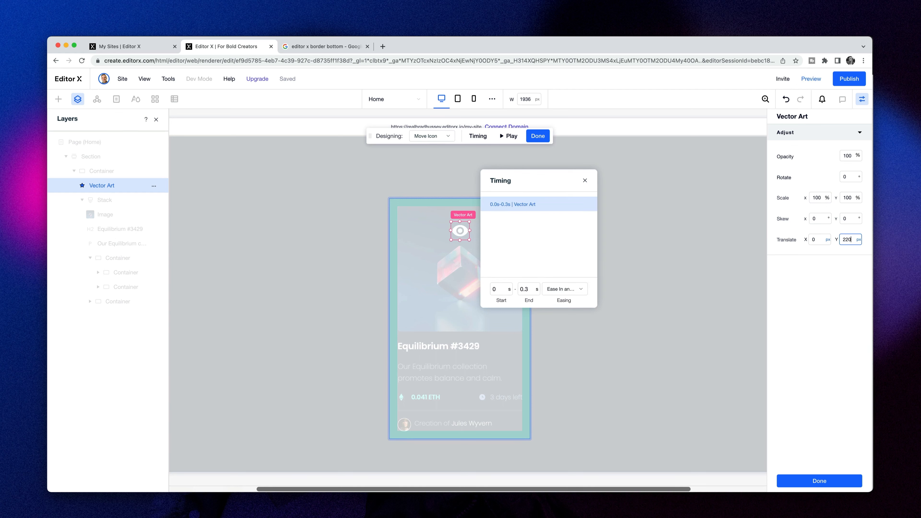
- Set the Move Icon effect's vertical translate to 210 px, play it and finish designing the effect
type("220")
key("Tab")
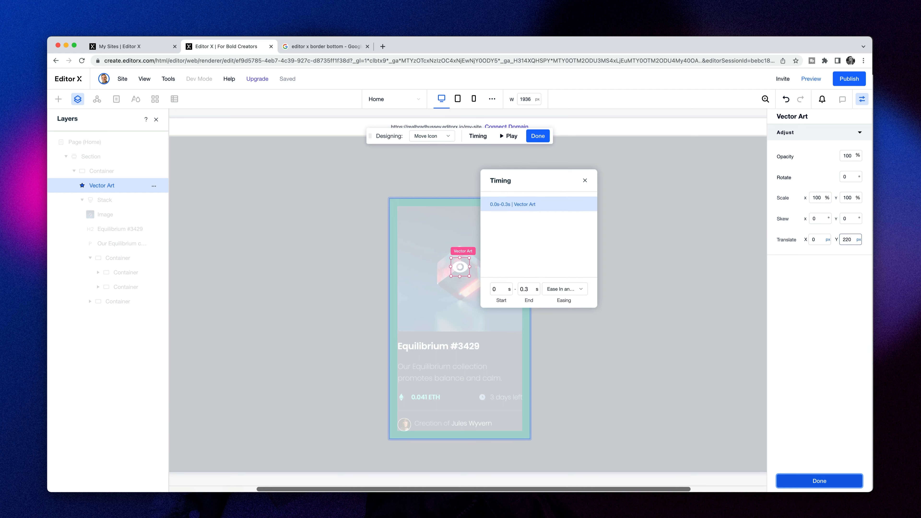
left_click(856, 242)
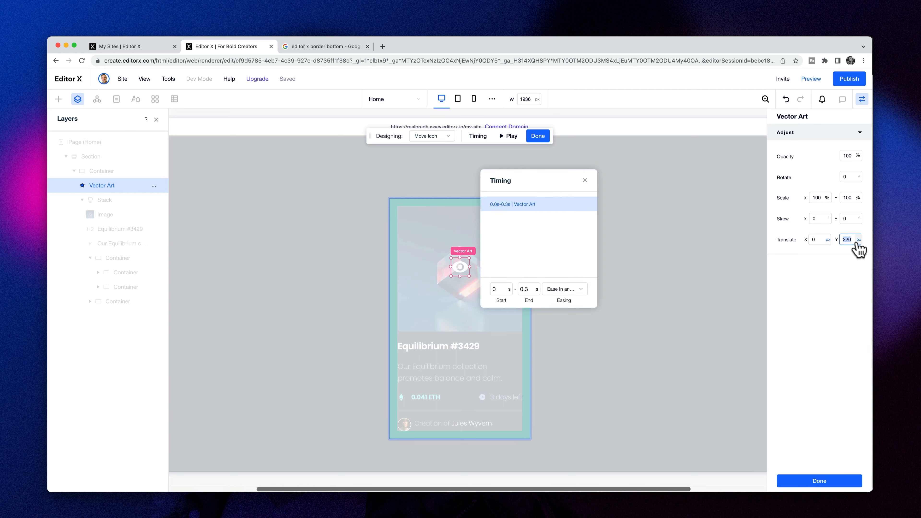
left_click(509, 137)
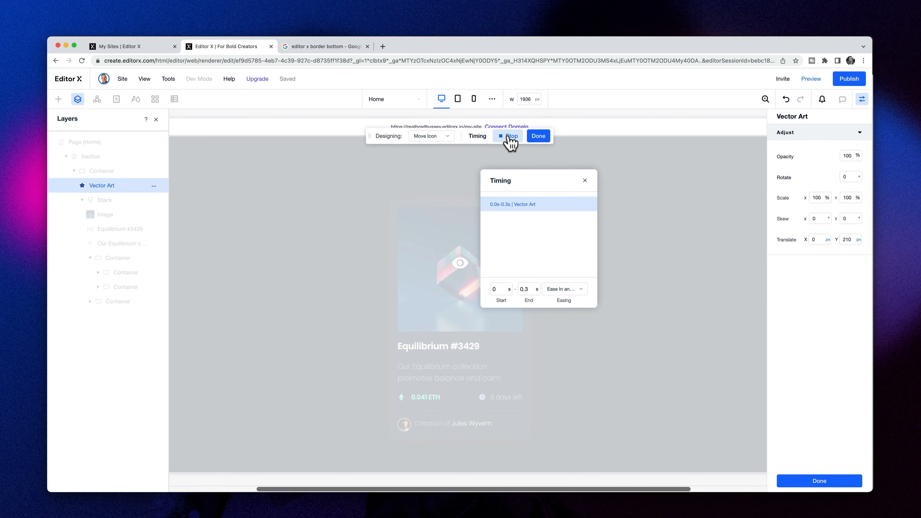
left_click(533, 136)
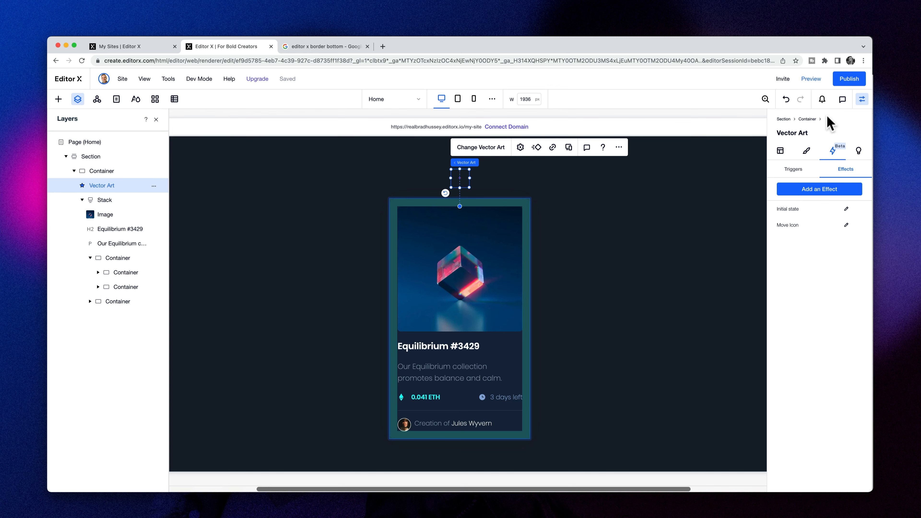
- Add a new interaction to the card image's hover trigger with the eye icon as the affected element
left_click(793, 169)
left_click(109, 214)
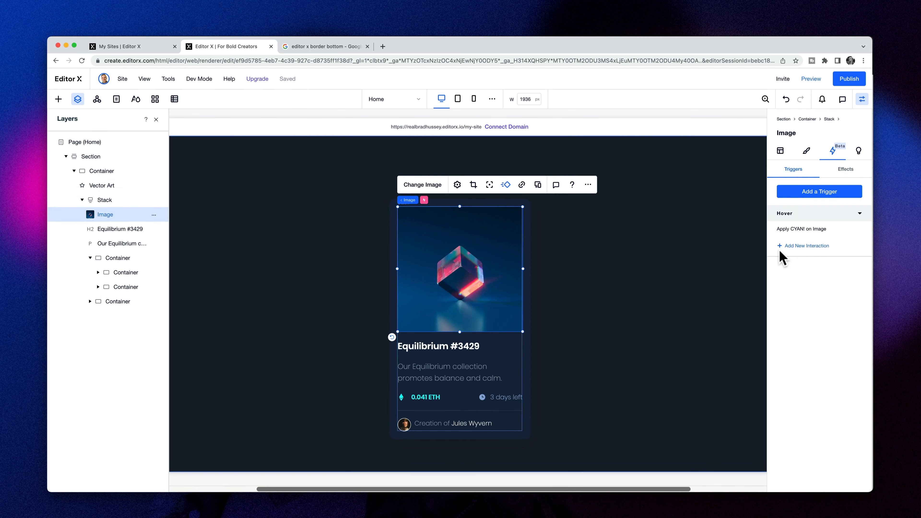
left_click(812, 250)
left_click(819, 229)
left_click(817, 226)
left_click(818, 223)
left_click(817, 241)
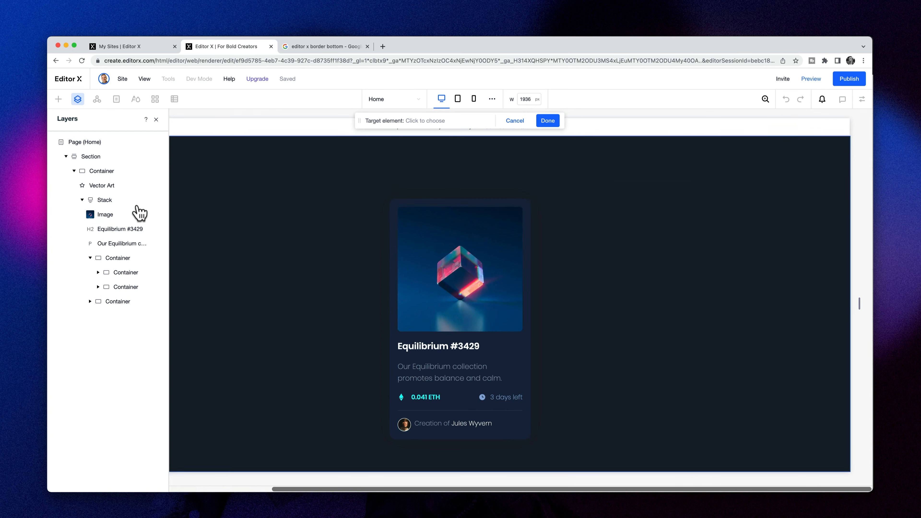
left_click(111, 185)
left_click(547, 121)
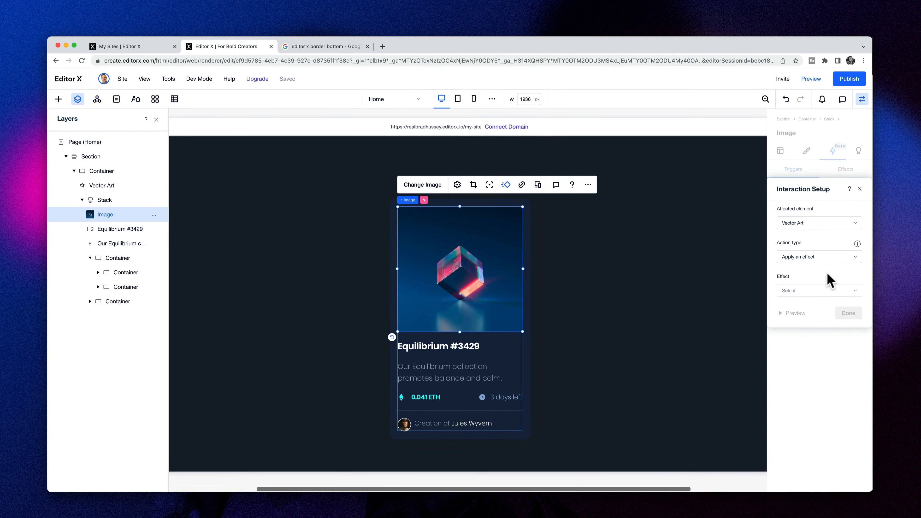
- Assign the Move Icon effect to the image's new hover interaction, preview it and save the interaction
left_click(821, 290)
left_click(812, 304)
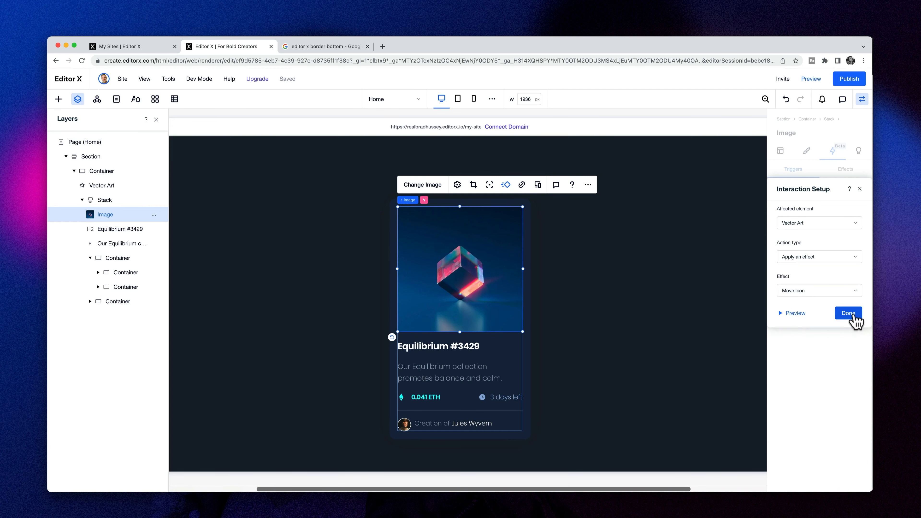
left_click(793, 313)
left_click(849, 314)
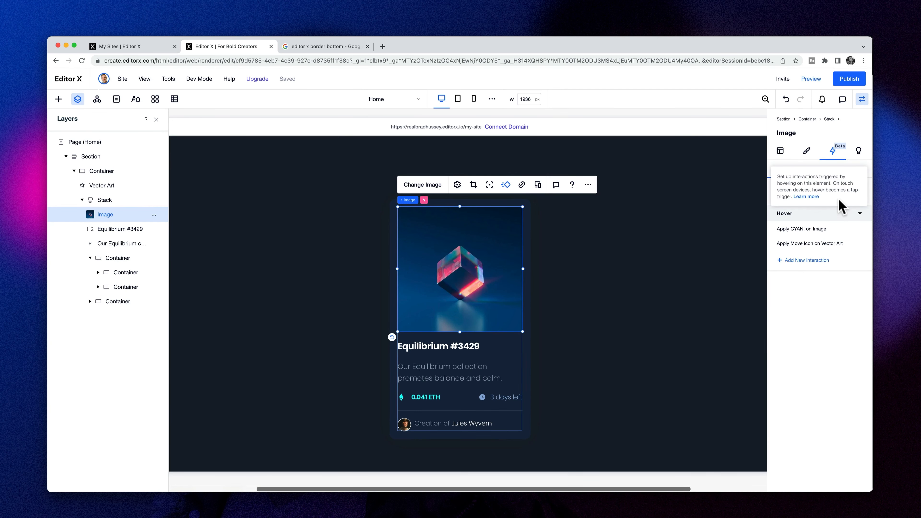
- Preview the site, test hovering over the card image, and return to editing
left_click(813, 78)
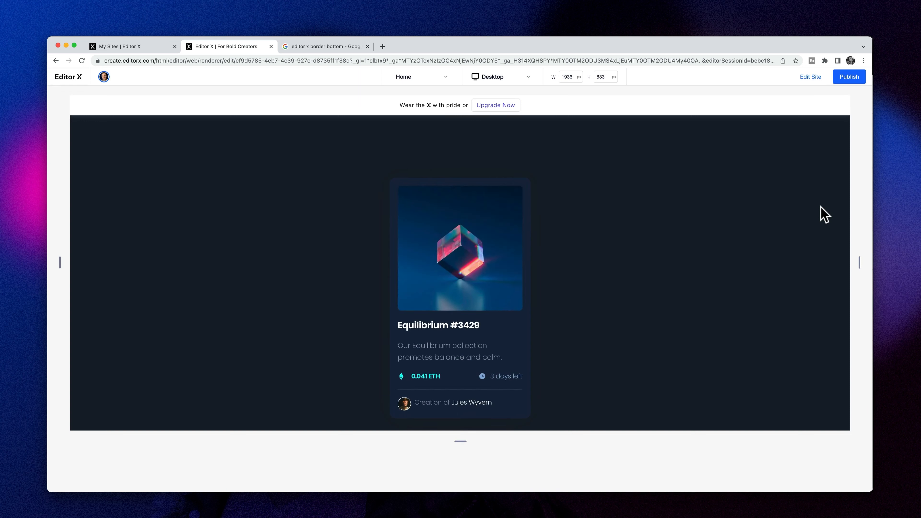
mouse_move(467, 265)
left_click(813, 78)
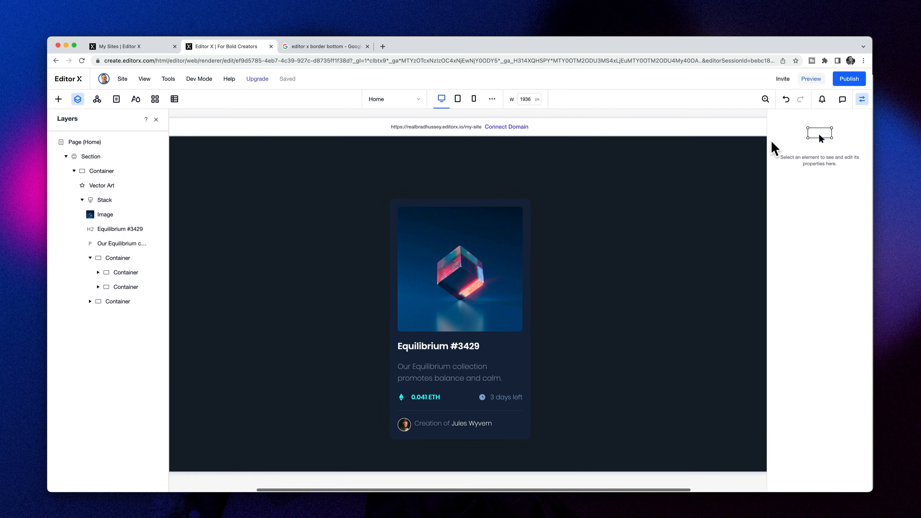
- Start a hover interaction on the Equilibrium #3429 heading with a new custom effect named Cyan Link
left_click(414, 347)
left_click(411, 347)
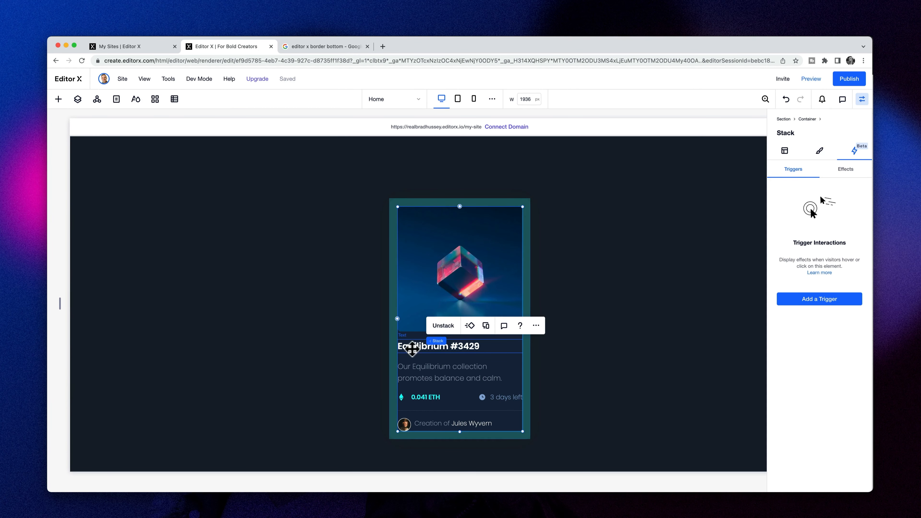
left_click(413, 347)
double_click(413, 348)
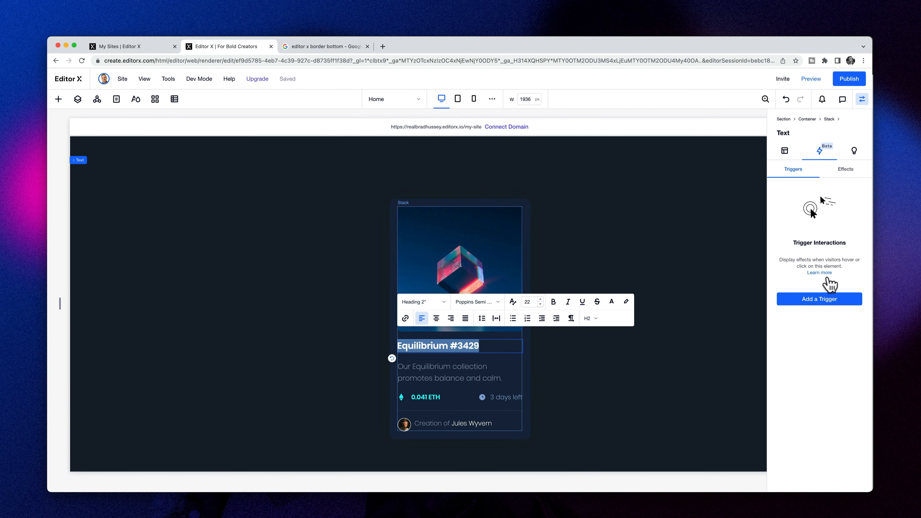
left_click(829, 301)
left_click(806, 336)
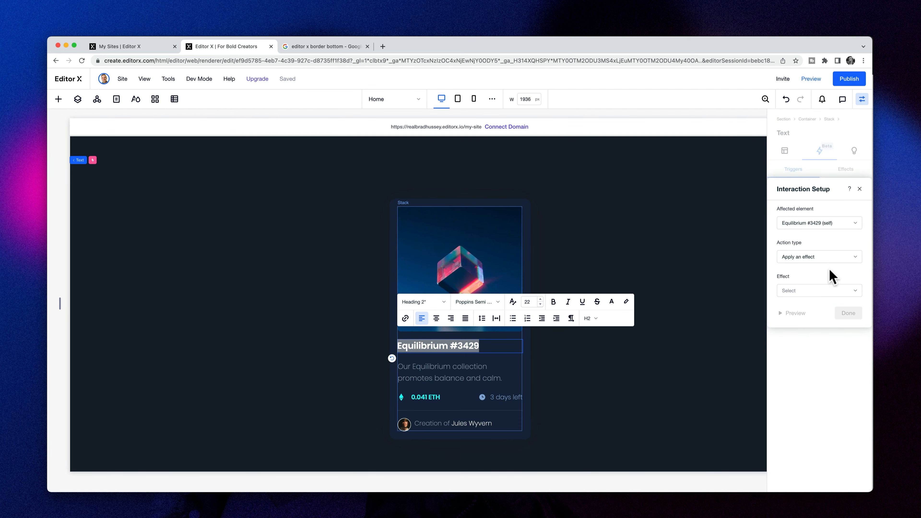
left_click(814, 292)
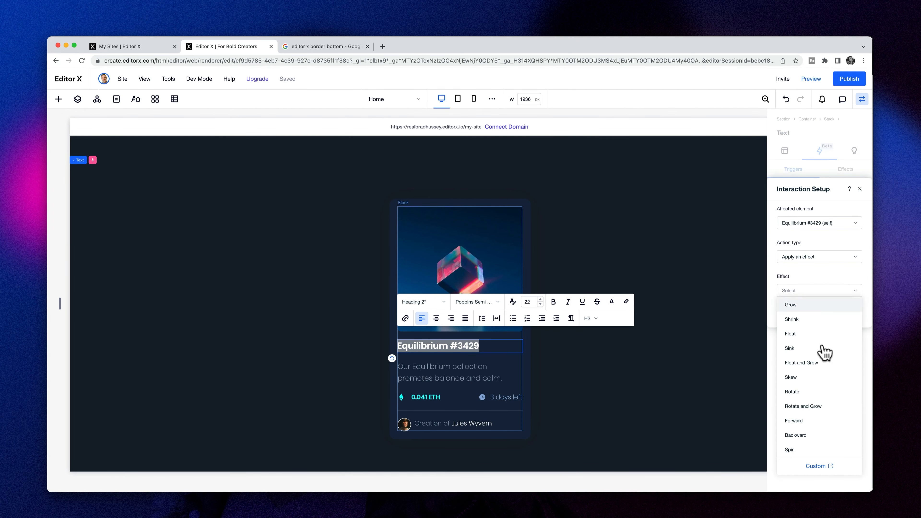
left_click(816, 467)
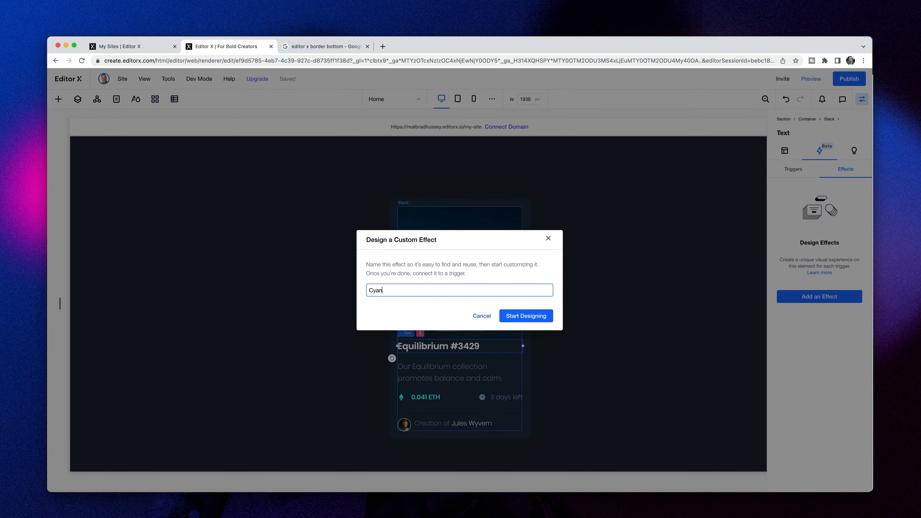
type("Cyan Link")
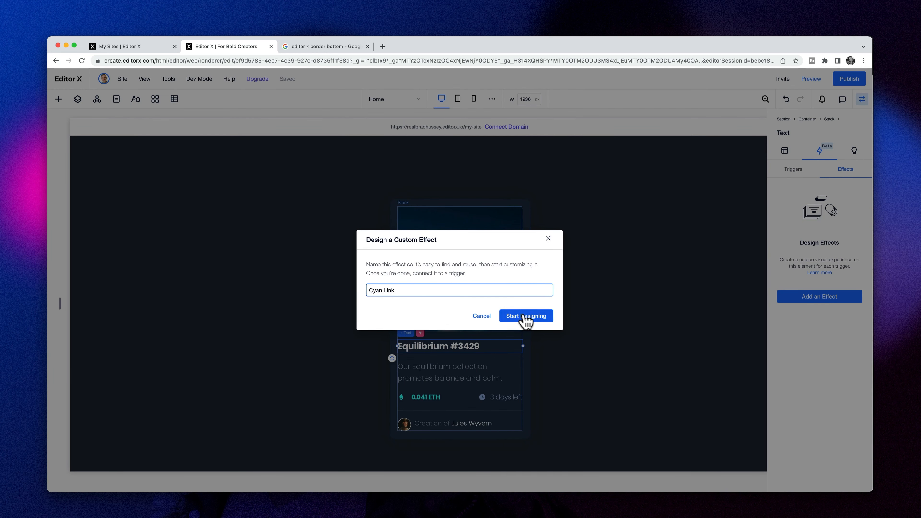
left_click(525, 317)
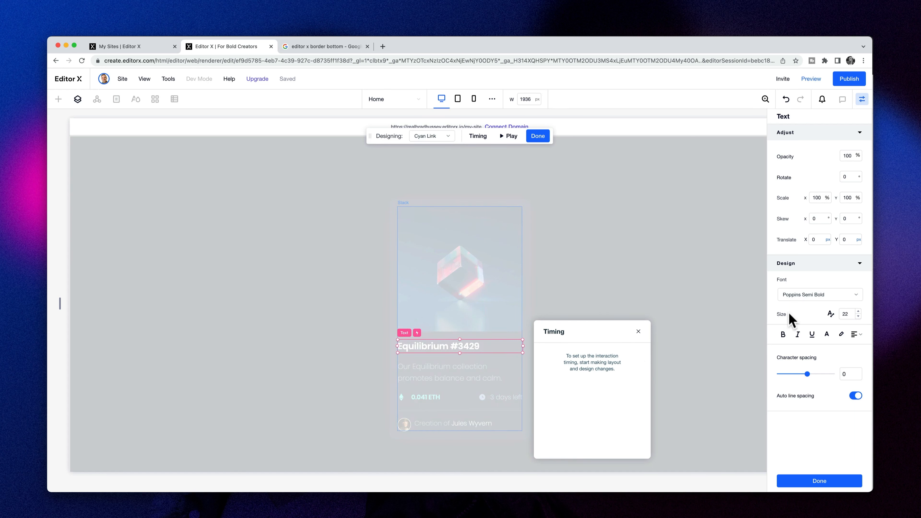
- Set the heading's text colour to cyan #00FFF8 in the Cyan Link effect, play it and finish designing
left_click(826, 336)
left_click(829, 369)
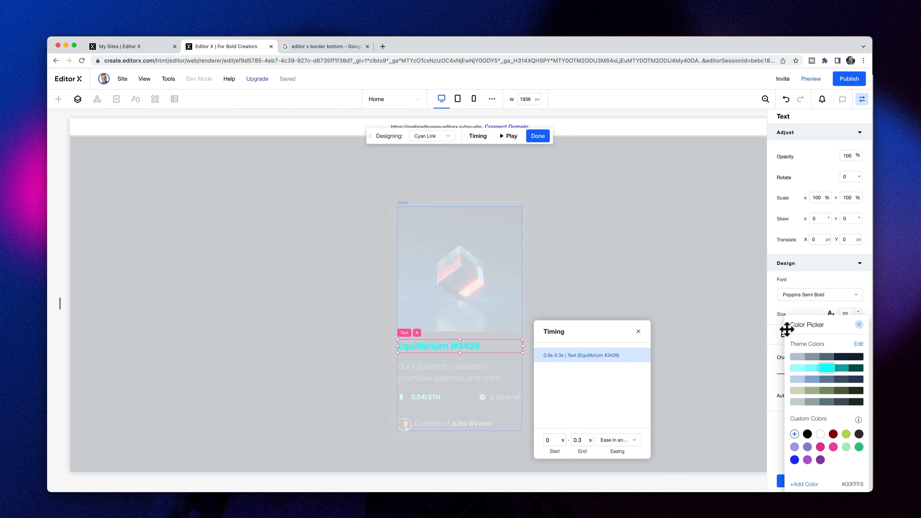
left_click(774, 311)
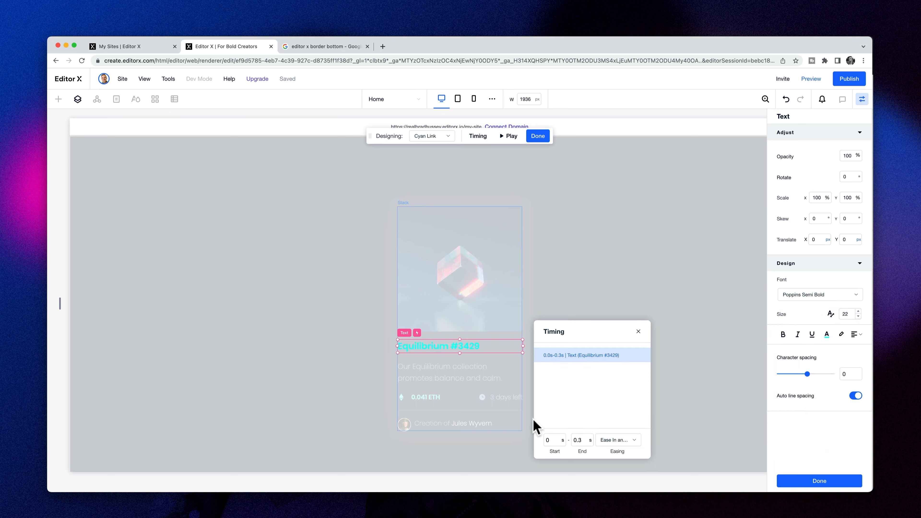
left_click_drag(593, 331, 571, 250)
left_click(509, 136)
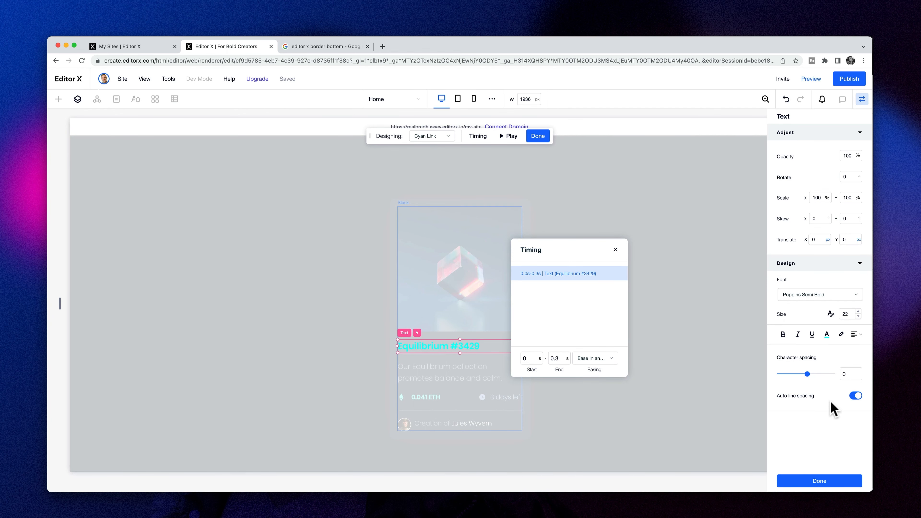
left_click(539, 137)
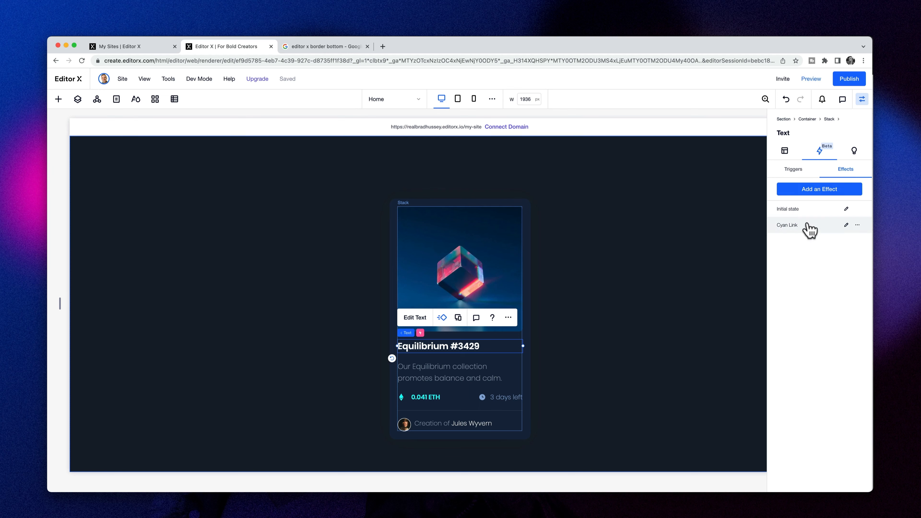
- Apply the Cyan Link effect to the Equilibrium #3429 heading on hover and save the interaction
left_click(796, 173)
left_click(812, 232)
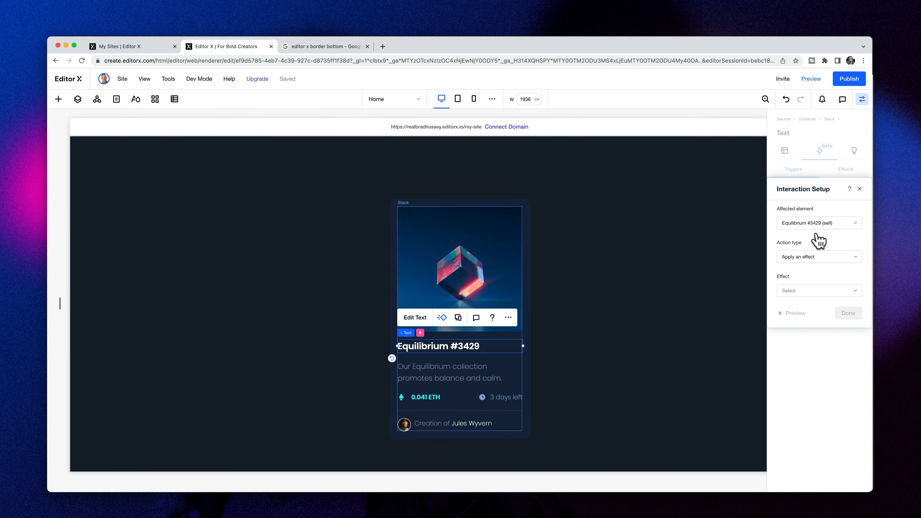
left_click(808, 291)
left_click(815, 305)
left_click(848, 312)
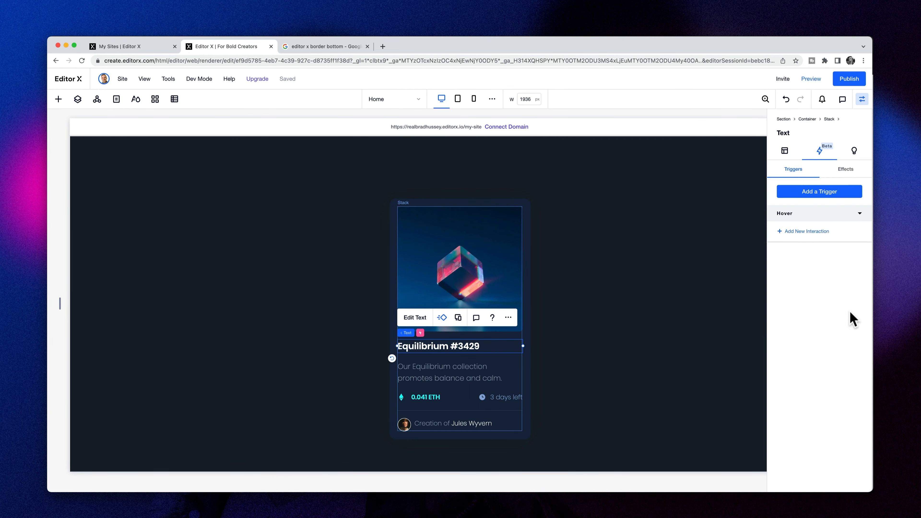
- View the live card page and test the hover effects on the image and the heading
left_click(563, 400)
left_click(812, 78)
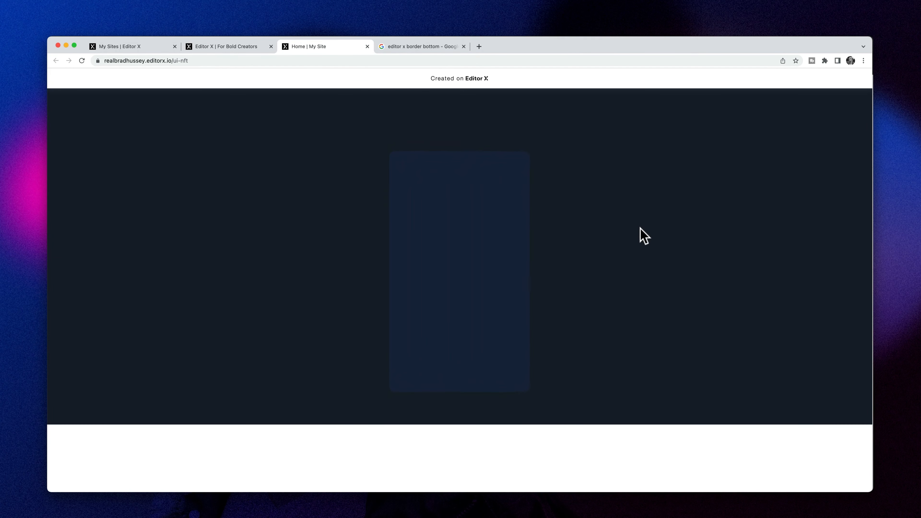
mouse_move(464, 241)
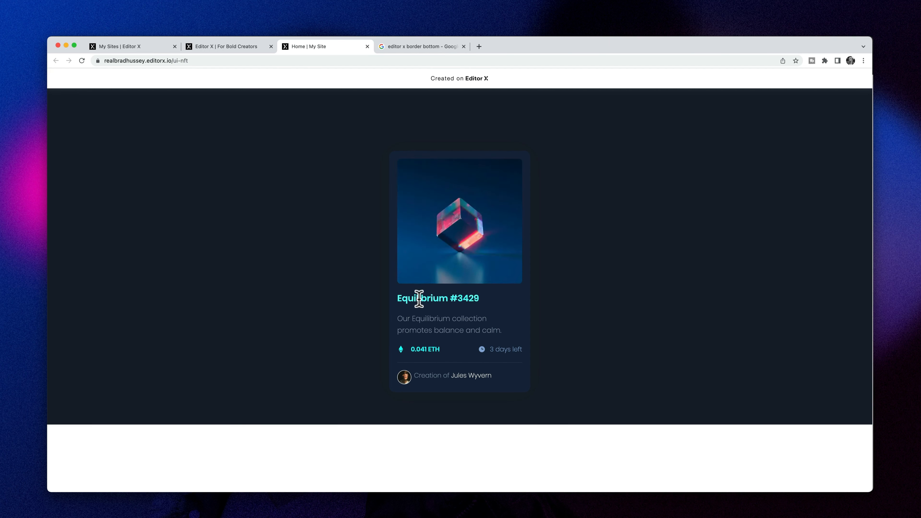